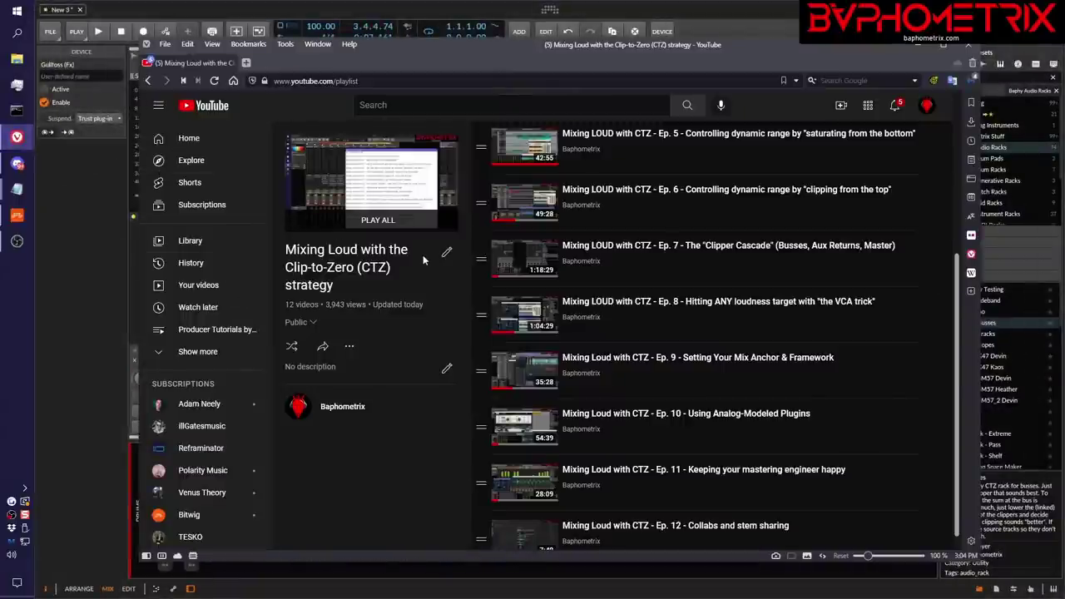
Step: Review the Mixing Loud with CTZ playlist and the planned-episode list in Notepad, and minimize both windows to reveal the Bitwig mixer
{"action": "scroll", "coordinate": [745, 239], "scroll_direction": "down", "scroll_amount": 1}
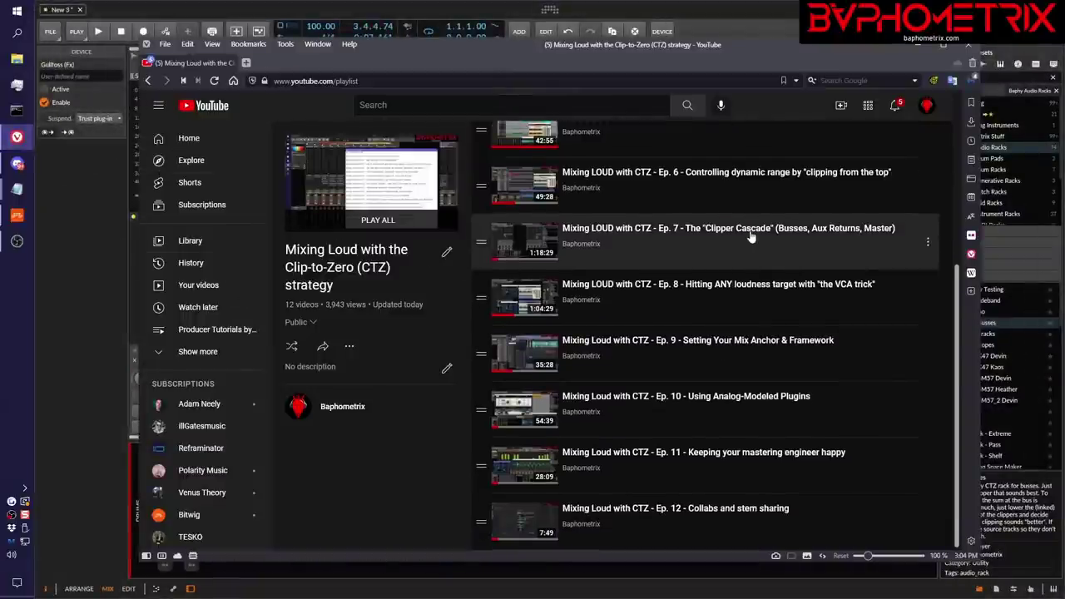
{"action": "scroll", "coordinate": [751, 237], "scroll_direction": "up", "scroll_amount": 5}
{"action": "scroll", "coordinate": [750, 237], "scroll_direction": "down", "scroll_amount": 5}
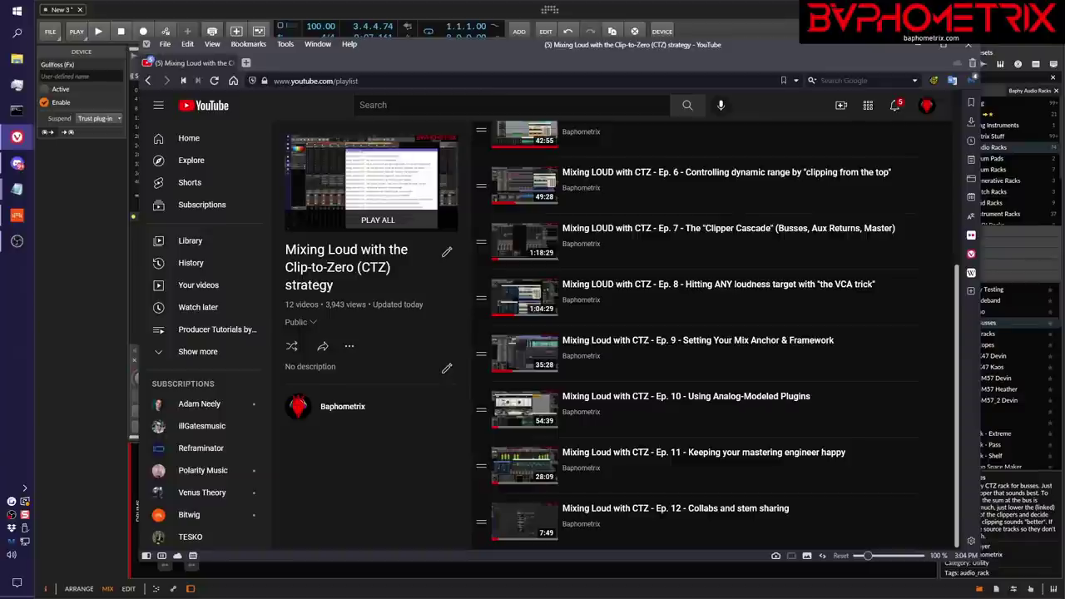
{"action": "left_click", "coordinate": [17, 188]}
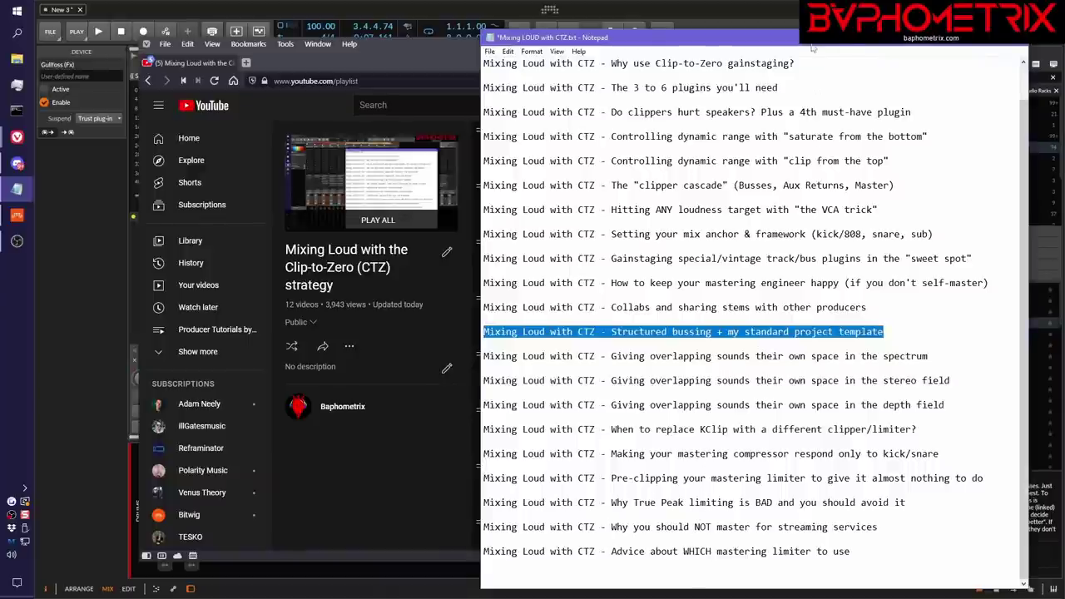
{"action": "left_click", "coordinate": [915, 38]}
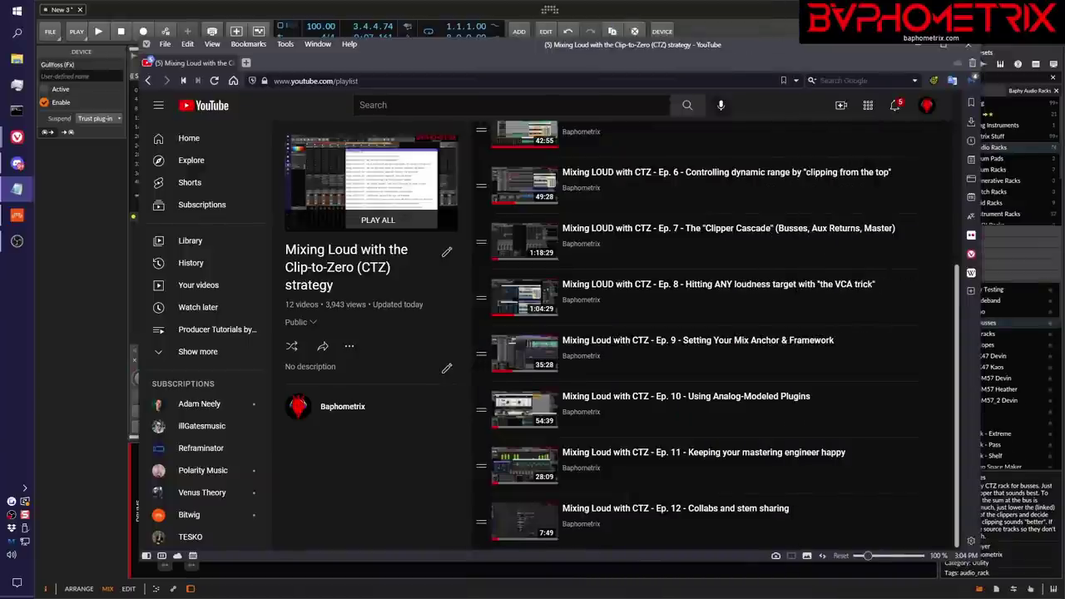
{"action": "left_click", "coordinate": [943, 44]}
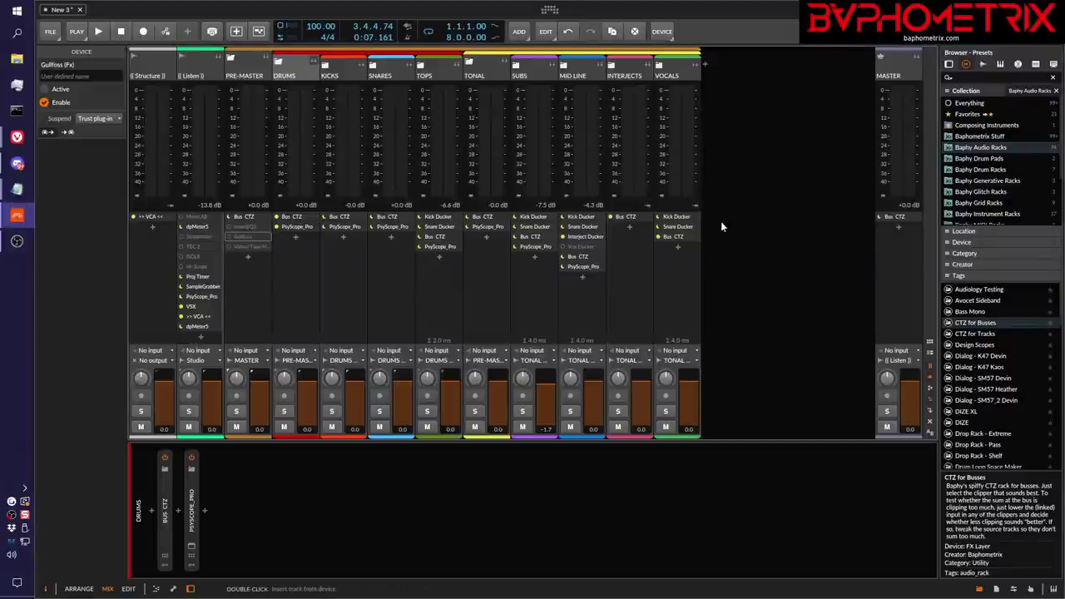
Step: Switch to the Notepad bussing notes, highlight the Ep. 2 and Ep. 6 clipping points and "More busses and sub-busses", and move the window off the mixer
{"action": "key", "text": "alt+Tab"}
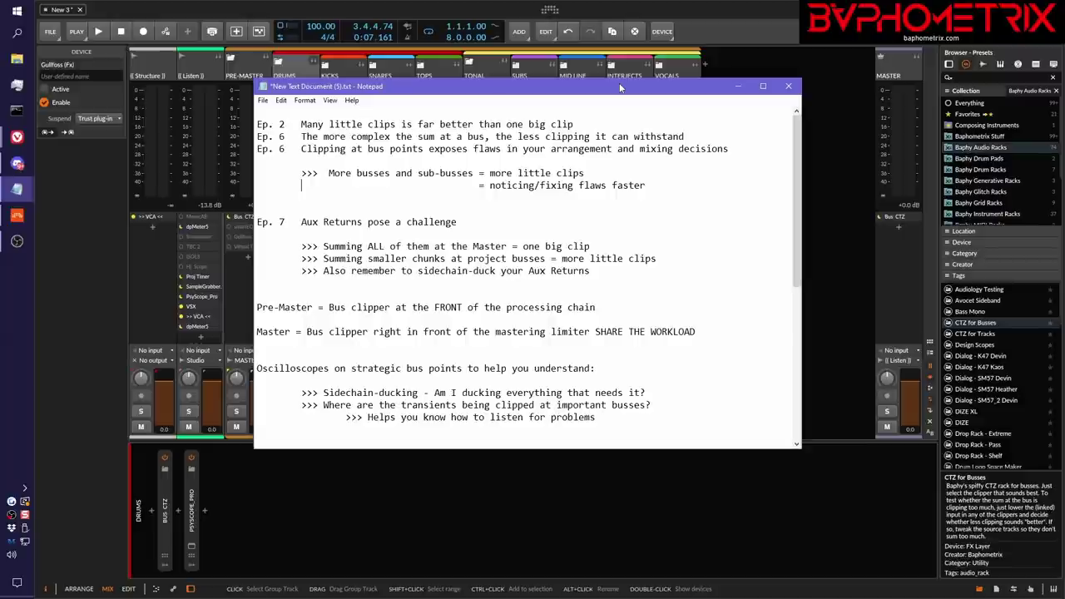
{"action": "left_click_drag", "start_coordinate": [599, 87], "coordinate": [752, 108]}
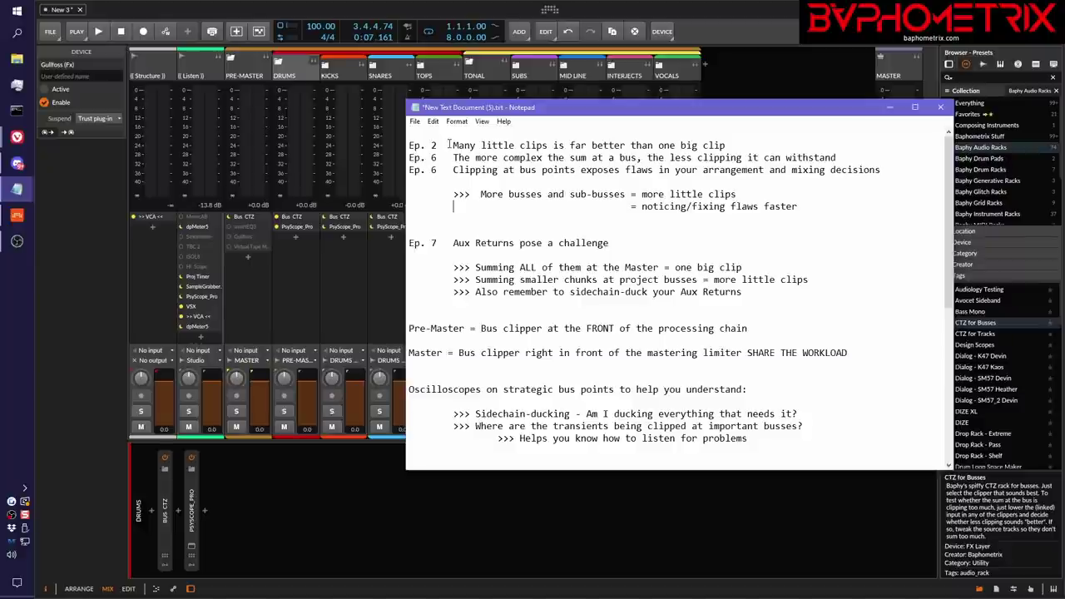
{"action": "left_click_drag", "start_coordinate": [449, 144], "coordinate": [736, 146]}
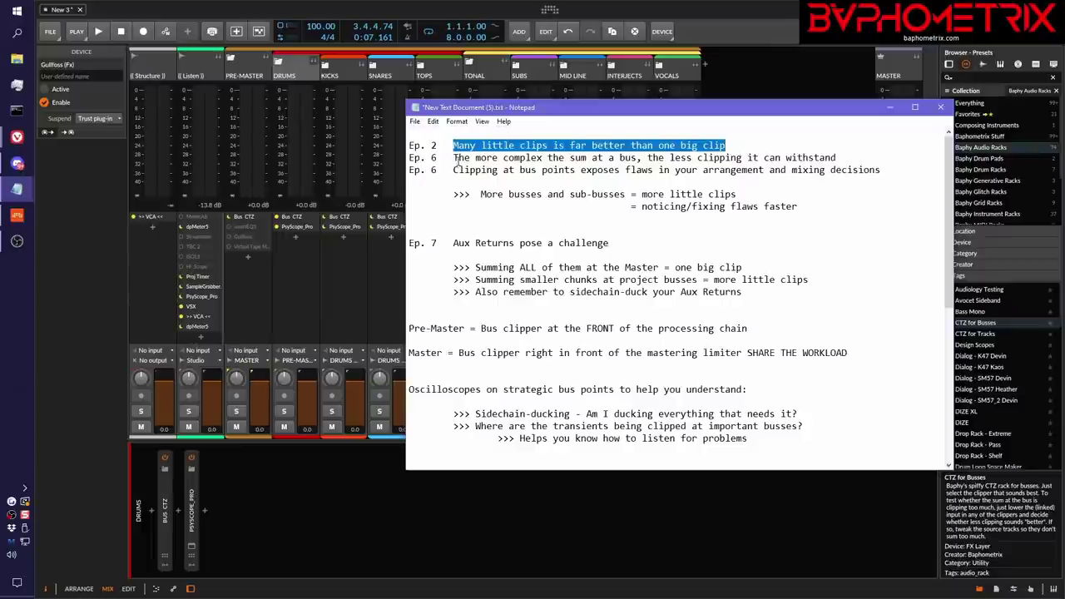
{"action": "left_click", "coordinate": [455, 158]}
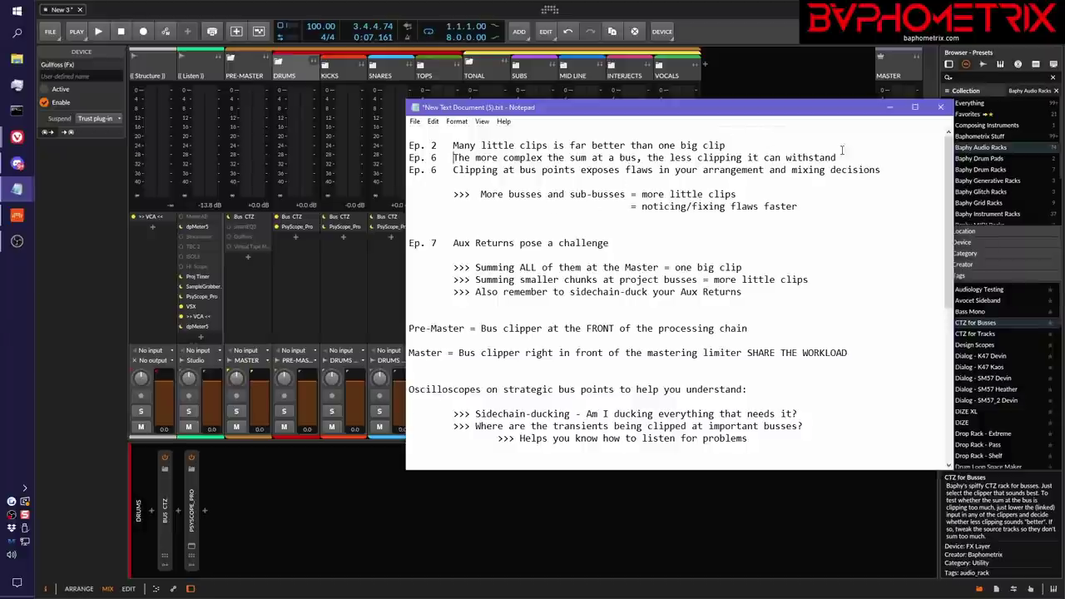
{"action": "left_click_drag", "start_coordinate": [838, 157], "coordinate": [454, 158]}
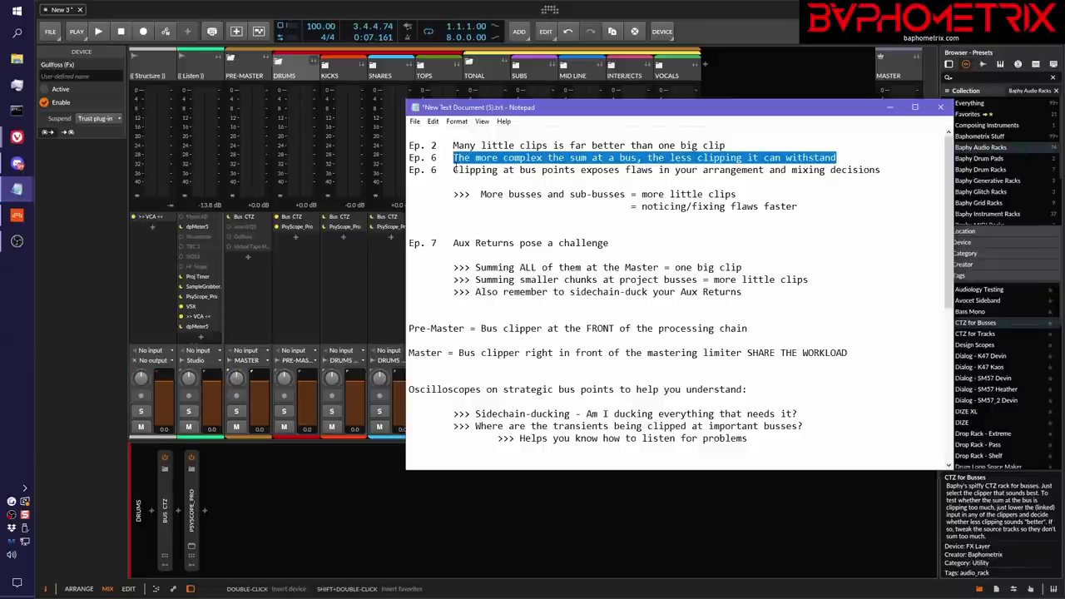
{"action": "left_click_drag", "start_coordinate": [454, 170], "coordinate": [882, 170]}
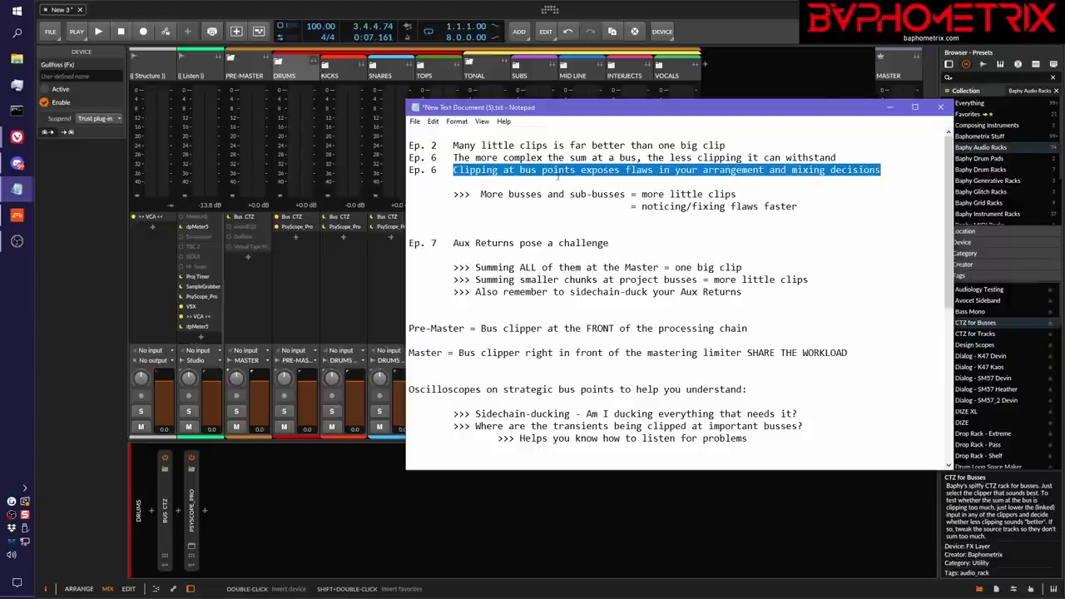
{"action": "left_click_drag", "start_coordinate": [480, 193], "coordinate": [626, 194]}
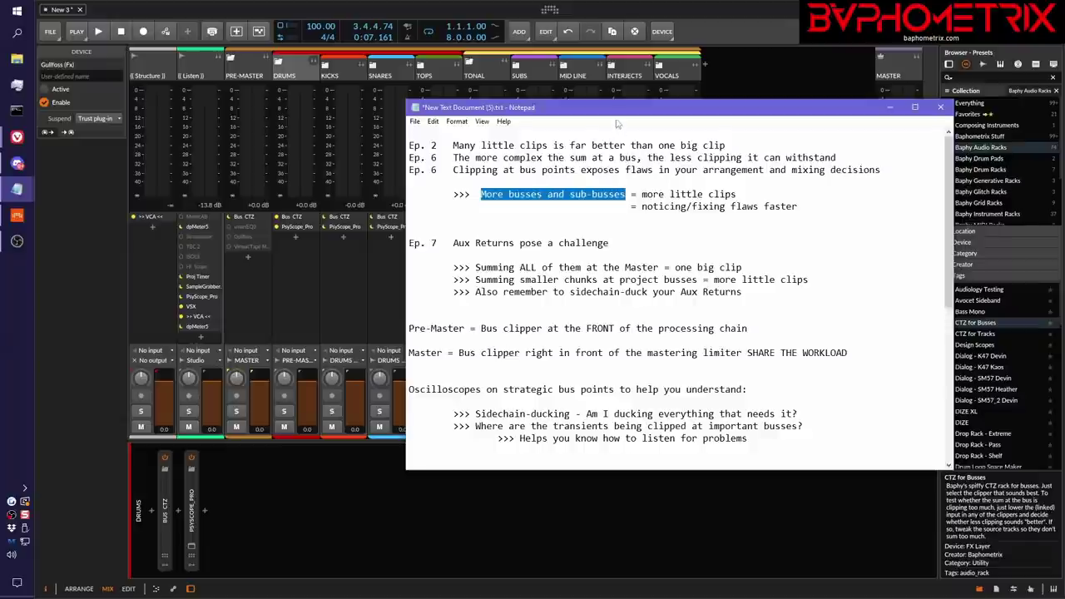
{"action": "left_click_drag", "start_coordinate": [618, 107], "coordinate": [1064, 107]}
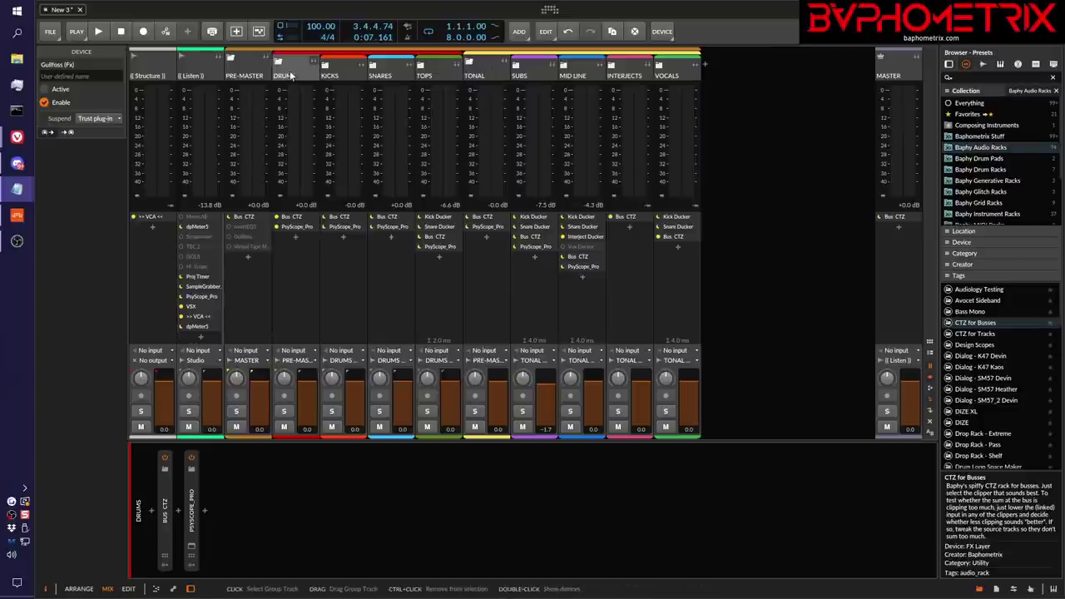
Step: Point out the Bus CTZ clipper devices on the PRE-MASTER, DRUMS, KICKS and SNARES busses by selecting them
{"action": "left_click", "coordinate": [294, 215]}
{"action": "left_click", "coordinate": [250, 218]}
{"action": "left_click", "coordinate": [293, 218]}
{"action": "left_click", "coordinate": [333, 218], "text": "ctrl"}
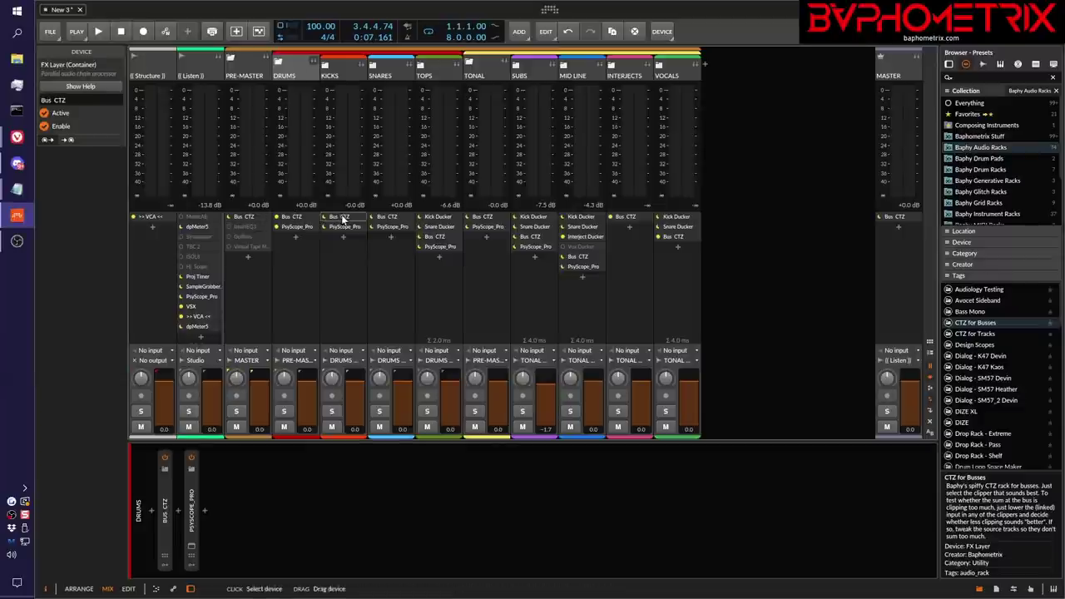
{"action": "left_click", "coordinate": [399, 219], "text": "ctrl"}
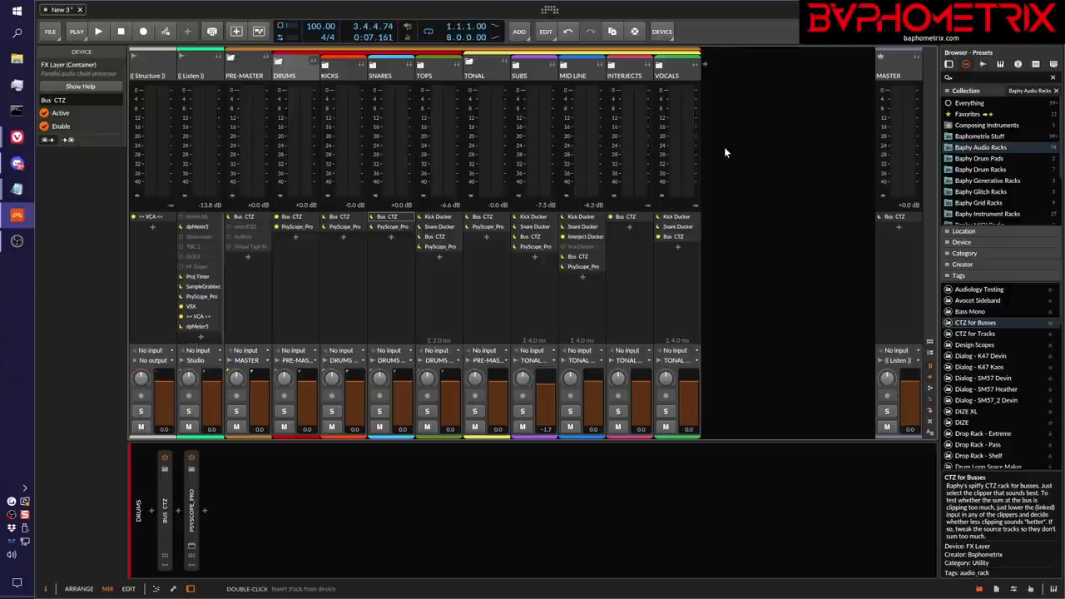
Step: Briefly show the MID LINE group's child busses, and collapse the DRUMS and TONAL groups in the mixer
{"action": "left_click", "coordinate": [566, 66]}
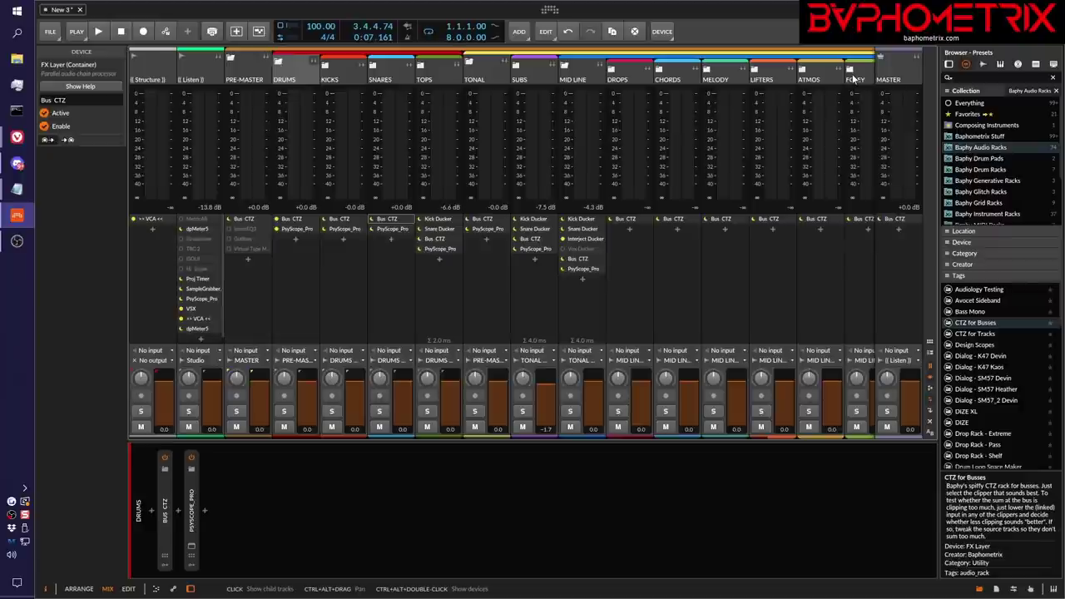
{"action": "left_click", "coordinate": [567, 67]}
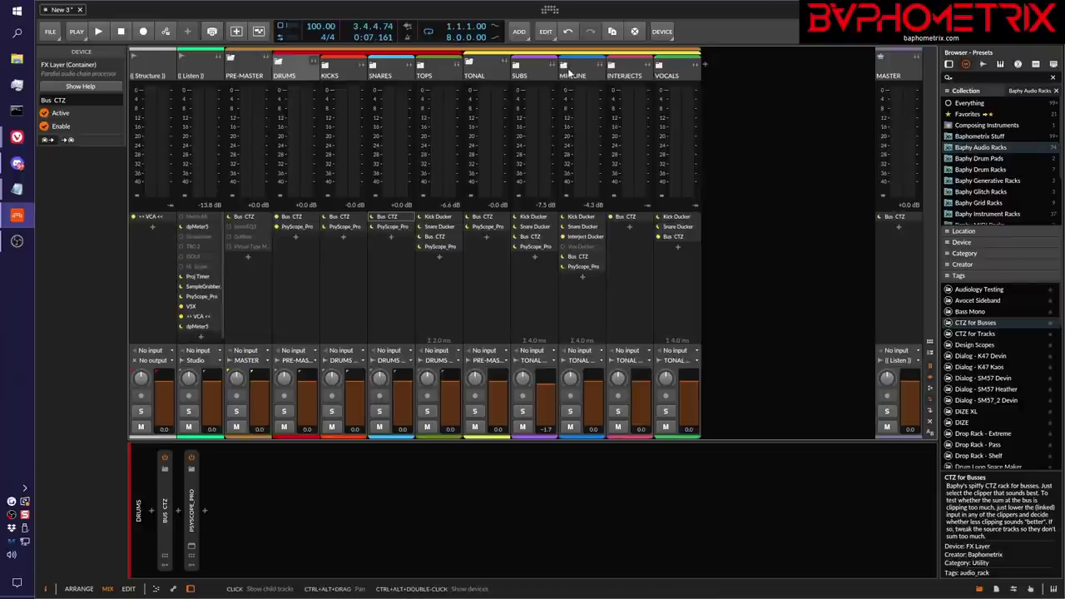
{"action": "left_click", "coordinate": [283, 65]}
{"action": "left_click", "coordinate": [327, 64]}
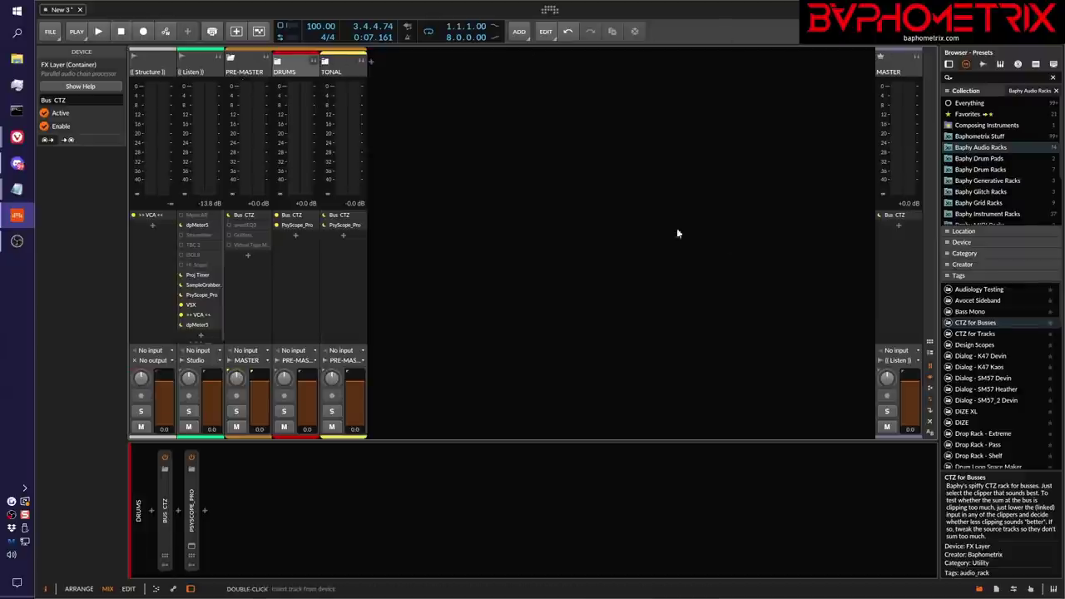
Step: Open PsyScope_Pro on the Listen track, toggle its Listen input layer, and set the scope to the layers display
{"action": "left_click", "coordinate": [217, 294]}
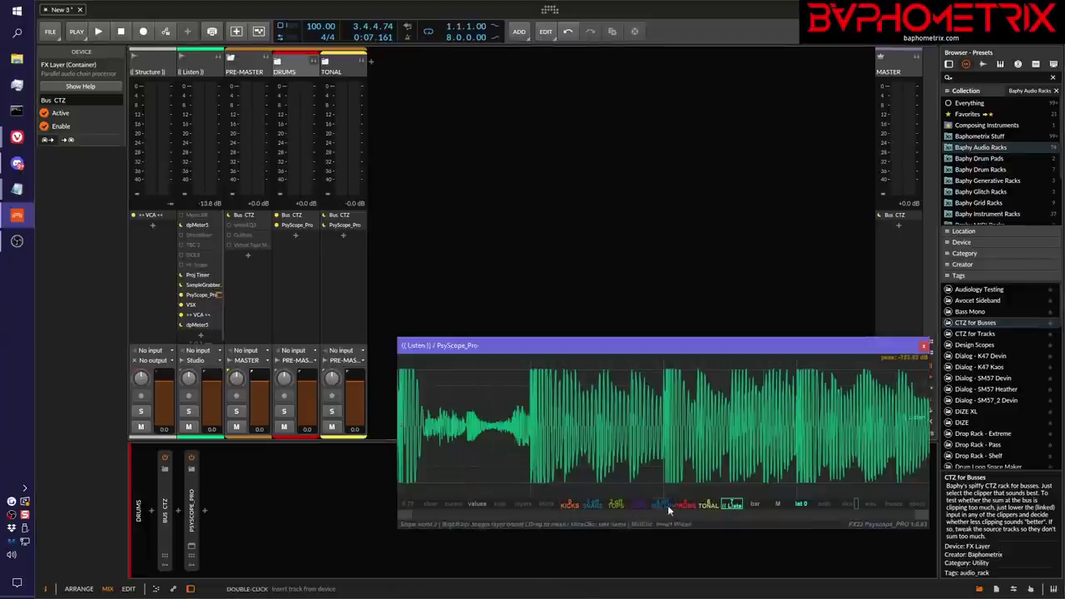
{"action": "right_click", "coordinate": [728, 504]}
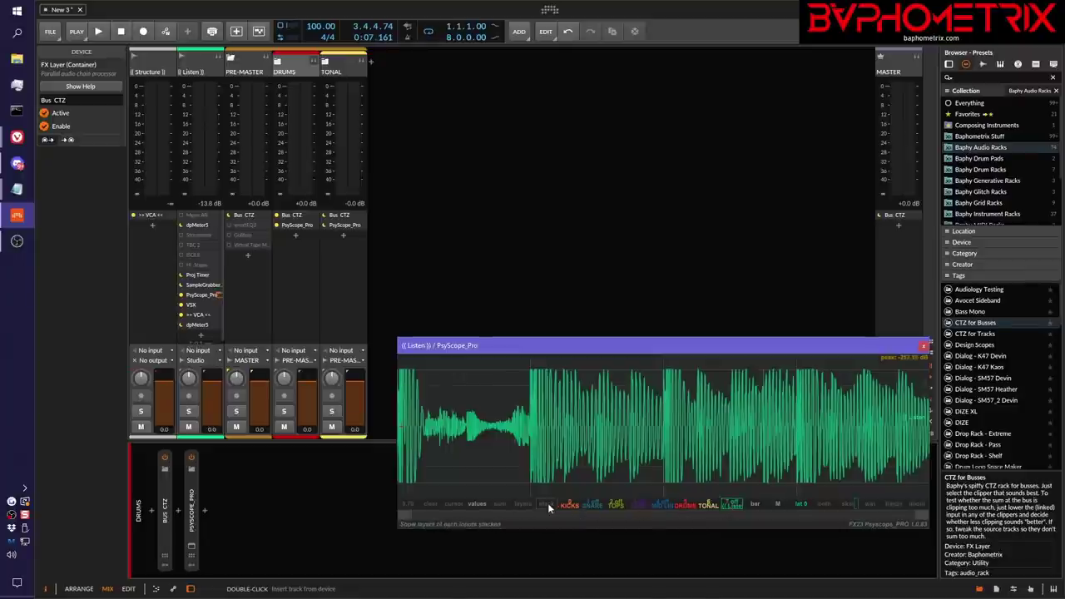
{"action": "left_click", "coordinate": [523, 503]}
Step: Play the project twice to examine the DRUMS and TONAL bus waveforms in the oscilloscope, stopping playback each time
{"action": "key", "text": "space"}
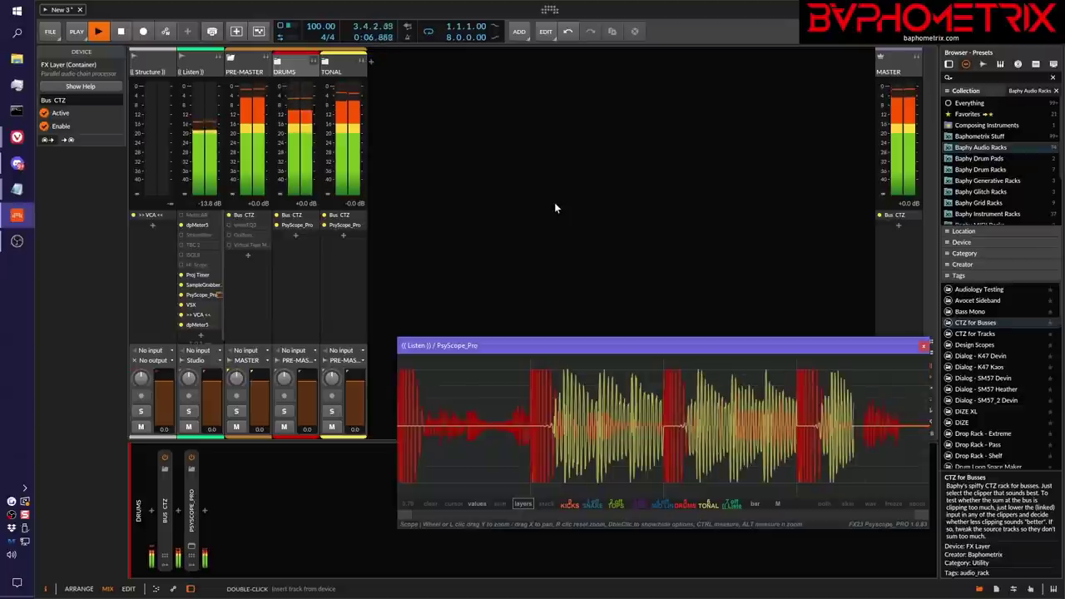
{"action": "key", "text": "space"}
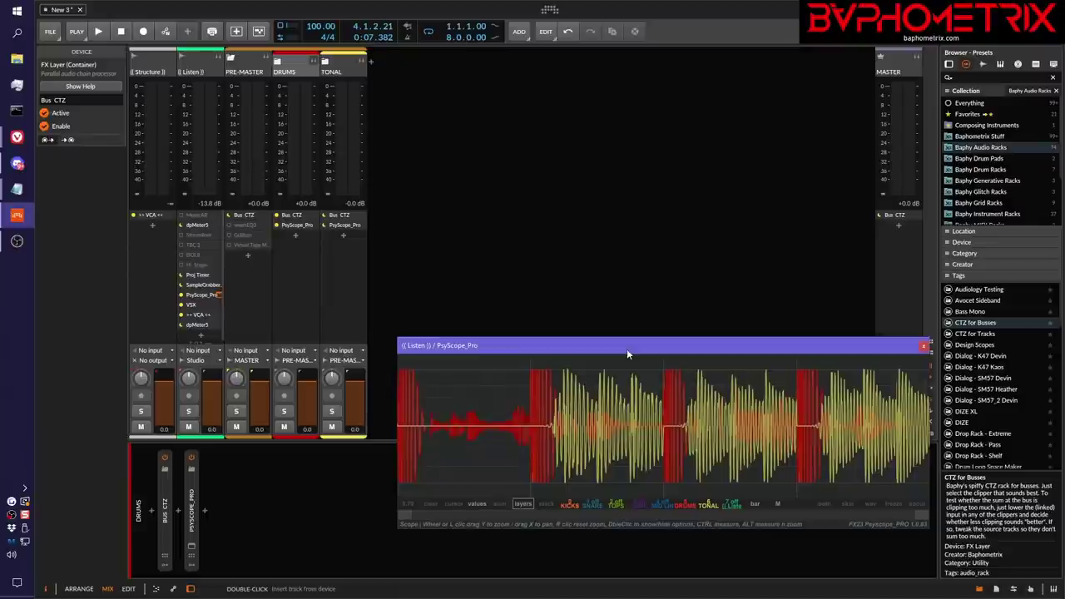
{"action": "key", "text": "space"}
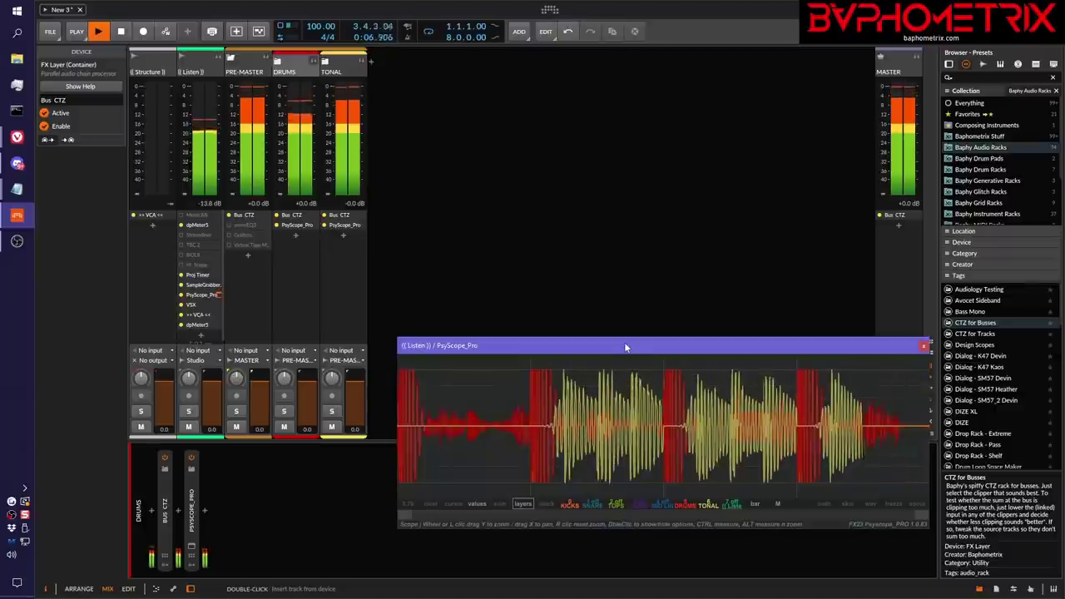
{"action": "key", "text": "space"}
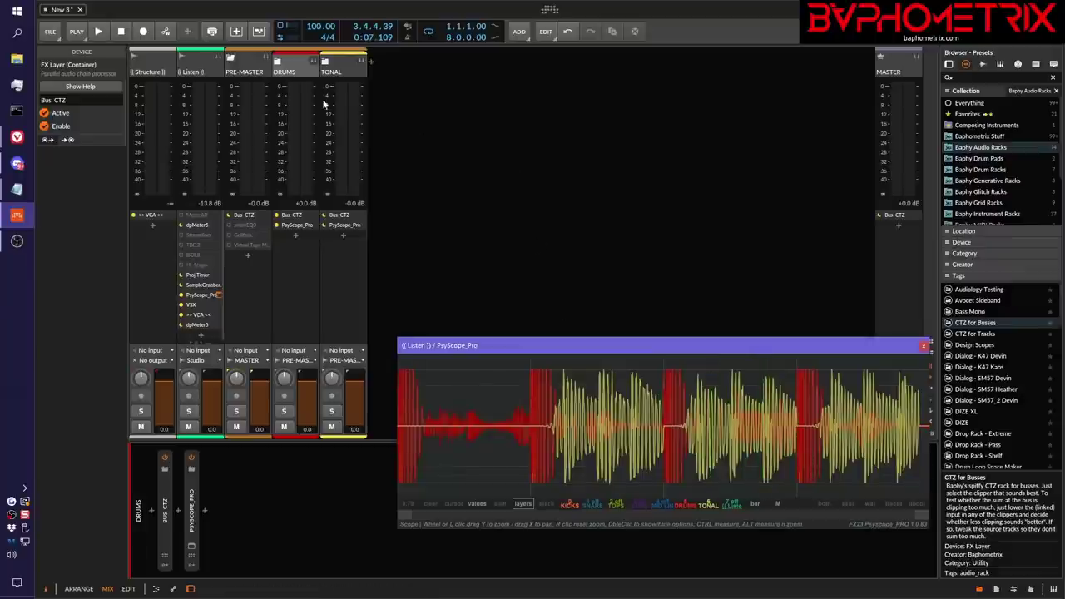
Step: Expand the DRUMS group and make the oscilloscope show only the KICKS, SNARE and TOPS layers, with DRUMS and TONAL hidden
{"action": "left_click", "coordinate": [279, 61]}
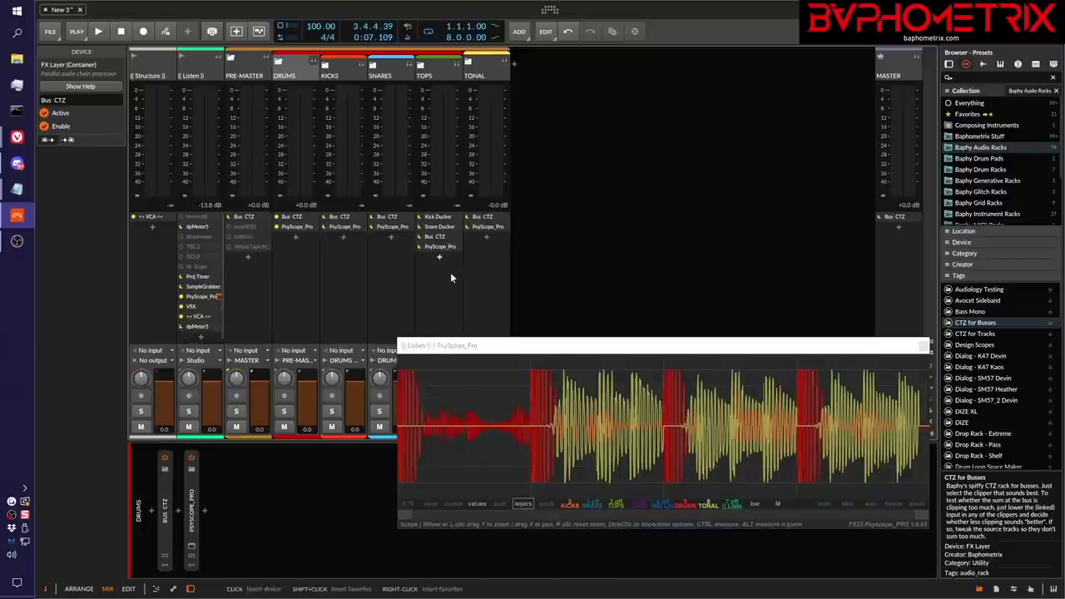
{"action": "left_click", "coordinate": [569, 506]}
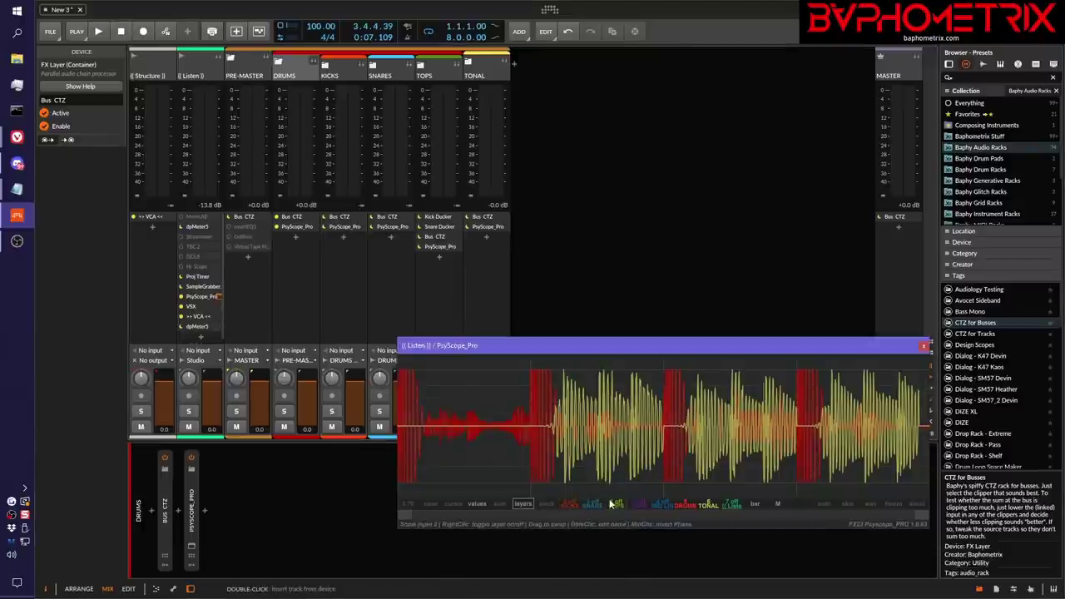
{"action": "left_click", "coordinate": [570, 505]}
{"action": "left_click", "coordinate": [684, 505]}
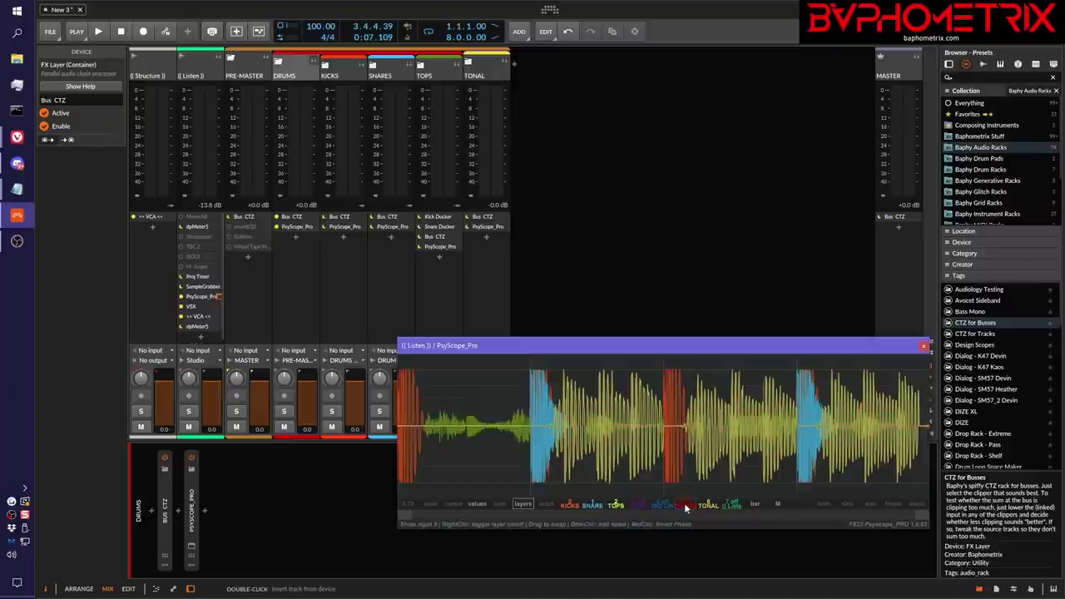
{"action": "left_click", "coordinate": [707, 504]}
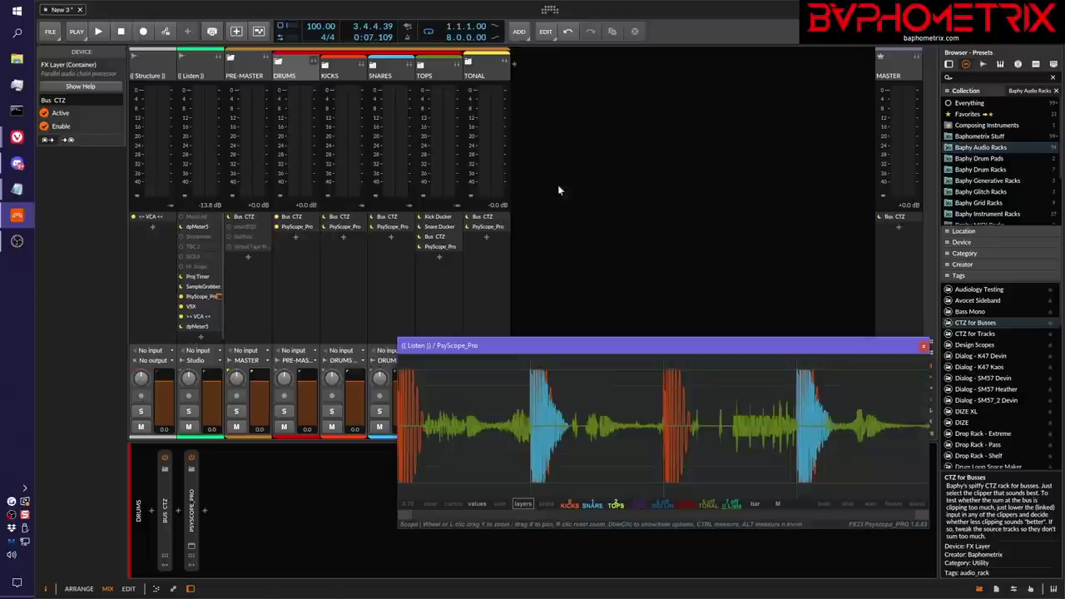
Step: Play the project briefly and examine the kick, snare and tops waveforms up close in the oscilloscope for clipped transients
{"action": "key", "text": "space"}
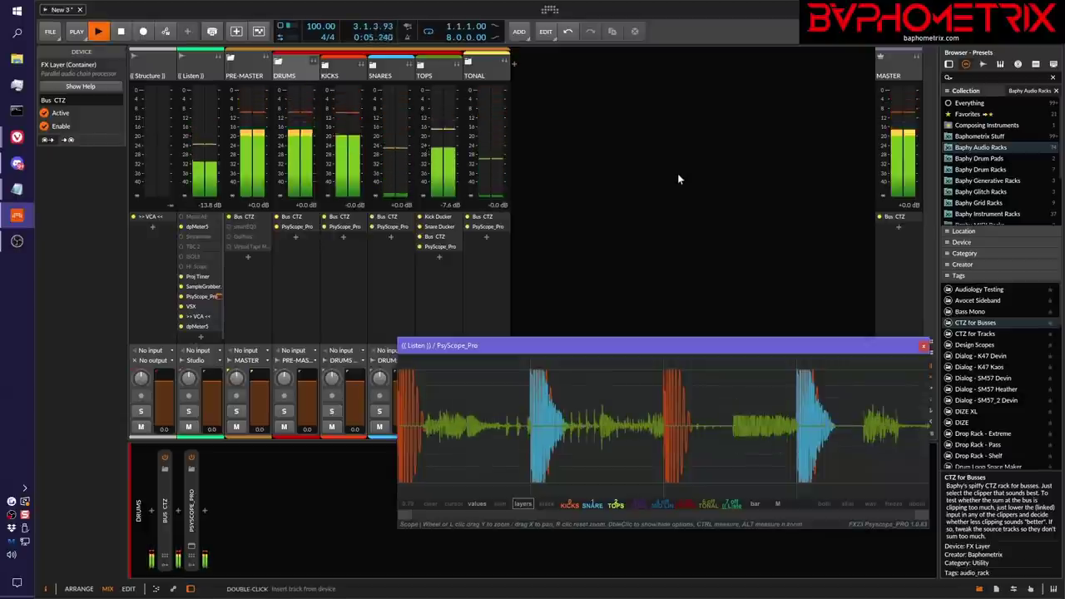
{"action": "key", "text": "space"}
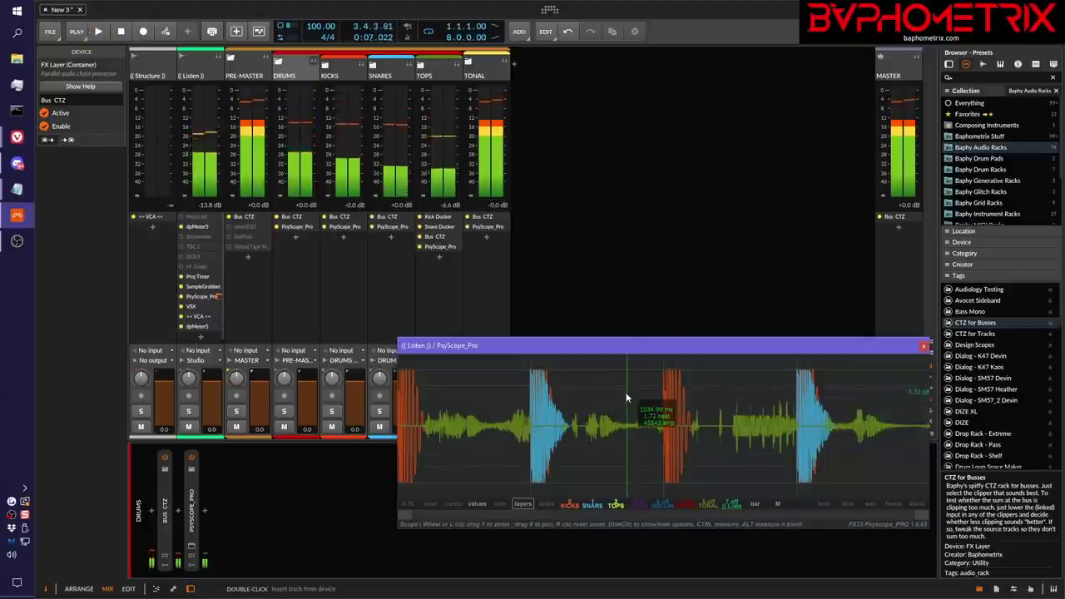
{"action": "scroll", "coordinate": [687, 432], "scroll_direction": "up", "scroll_amount": 5}
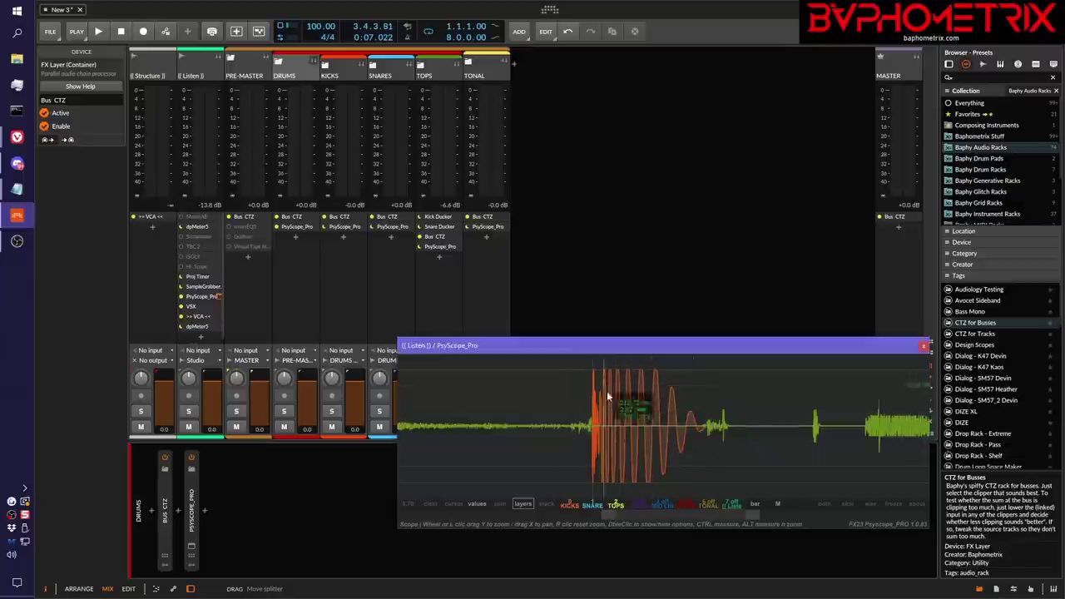
{"action": "scroll", "coordinate": [653, 426], "scroll_direction": "down", "scroll_amount": 5}
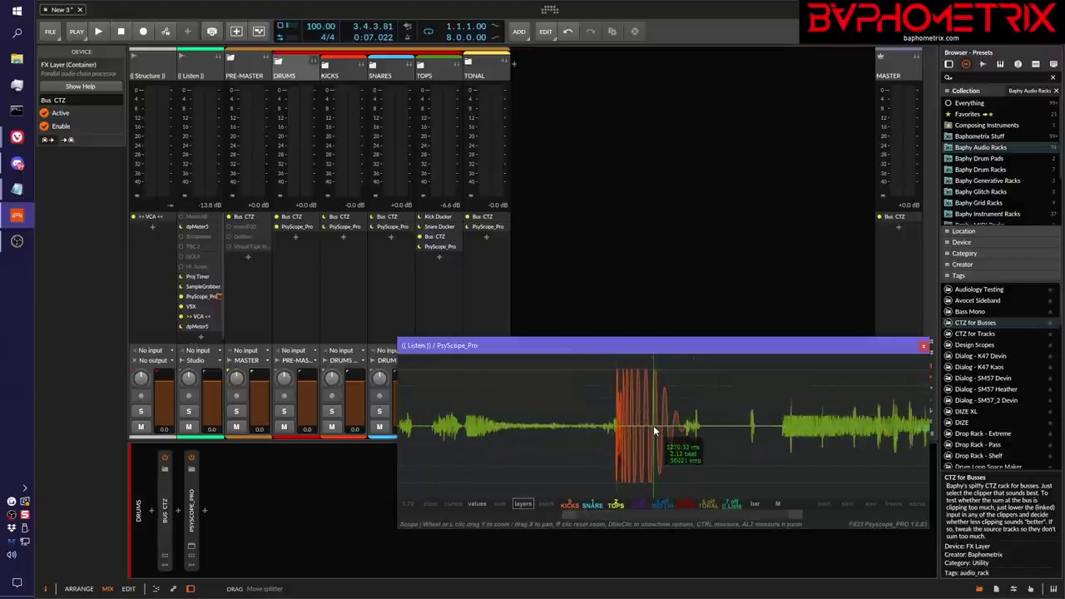
{"action": "scroll", "coordinate": [653, 426], "scroll_direction": "down", "scroll_amount": 2}
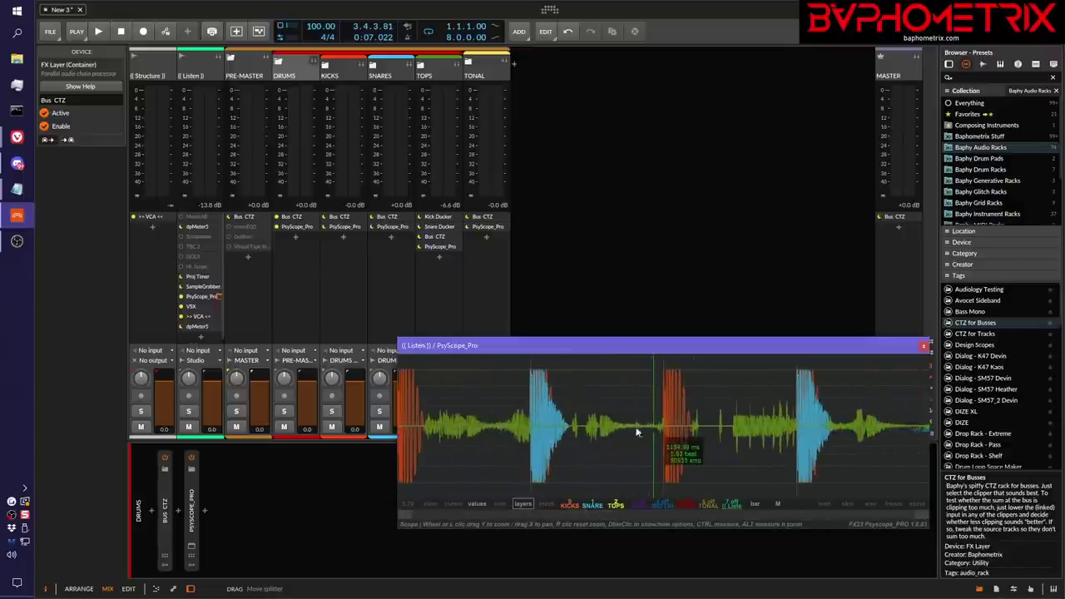
{"action": "scroll", "coordinate": [534, 414], "scroll_direction": "up", "scroll_amount": 3}
{"action": "scroll", "coordinate": [534, 414], "scroll_direction": "up", "scroll_amount": 2}
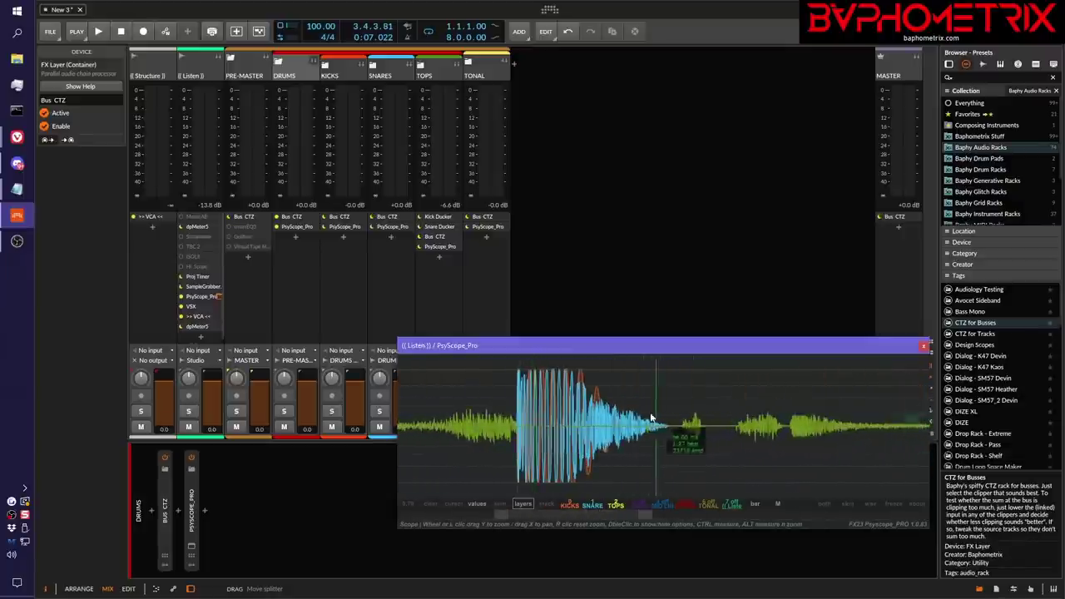
{"action": "scroll", "coordinate": [591, 416], "scroll_direction": "down", "scroll_amount": 3}
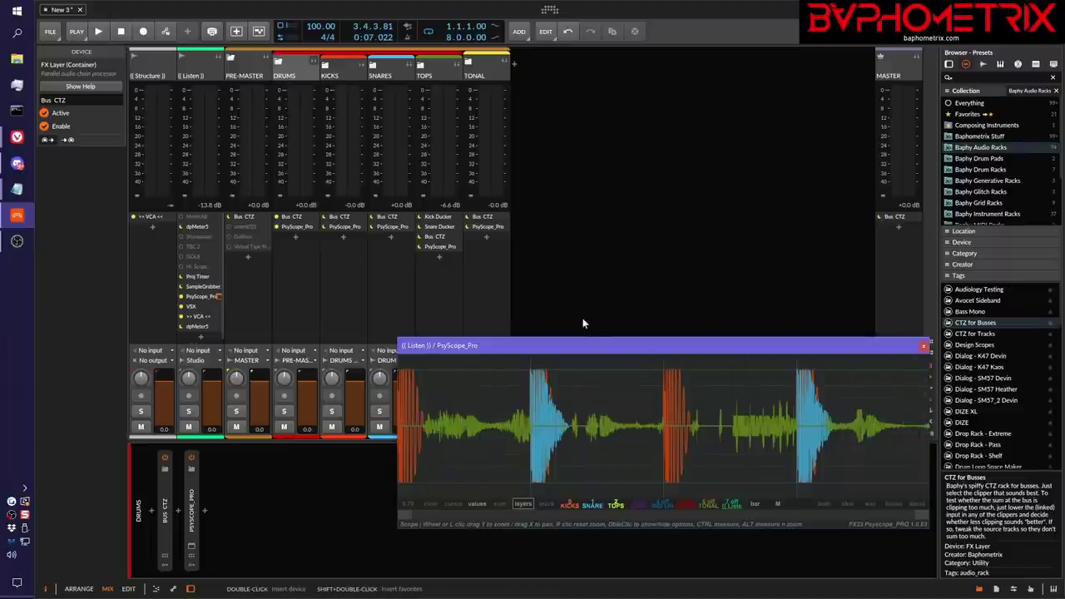
Step: Collapse the DRUMS group, expand TONAL to show its sub-busses, and move the oscilloscope window lower to uncover the mixer
{"action": "left_click", "coordinate": [314, 72]}
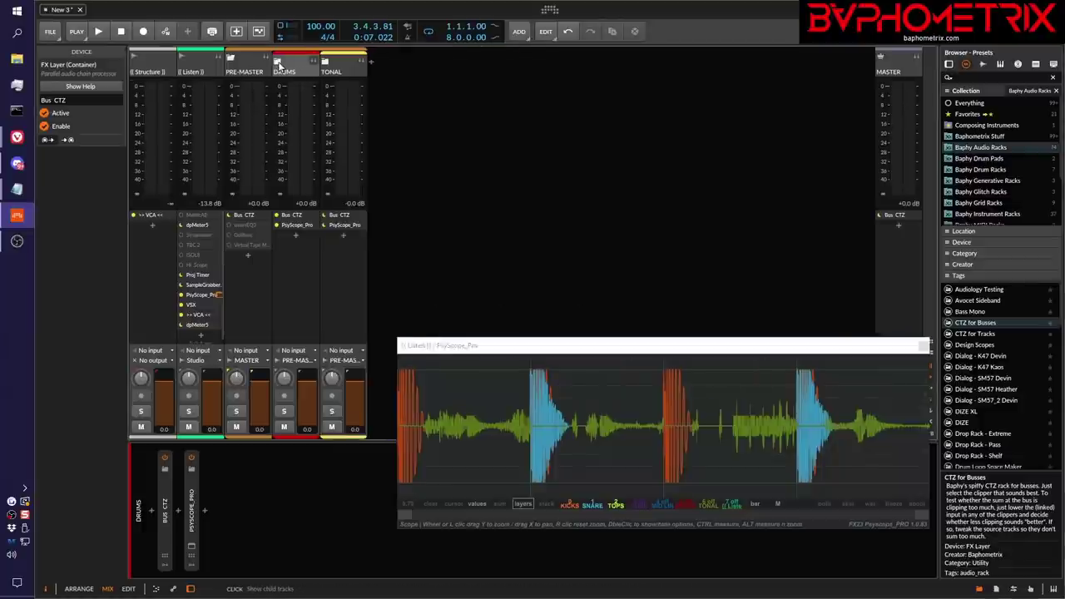
{"action": "left_click", "coordinate": [327, 65]}
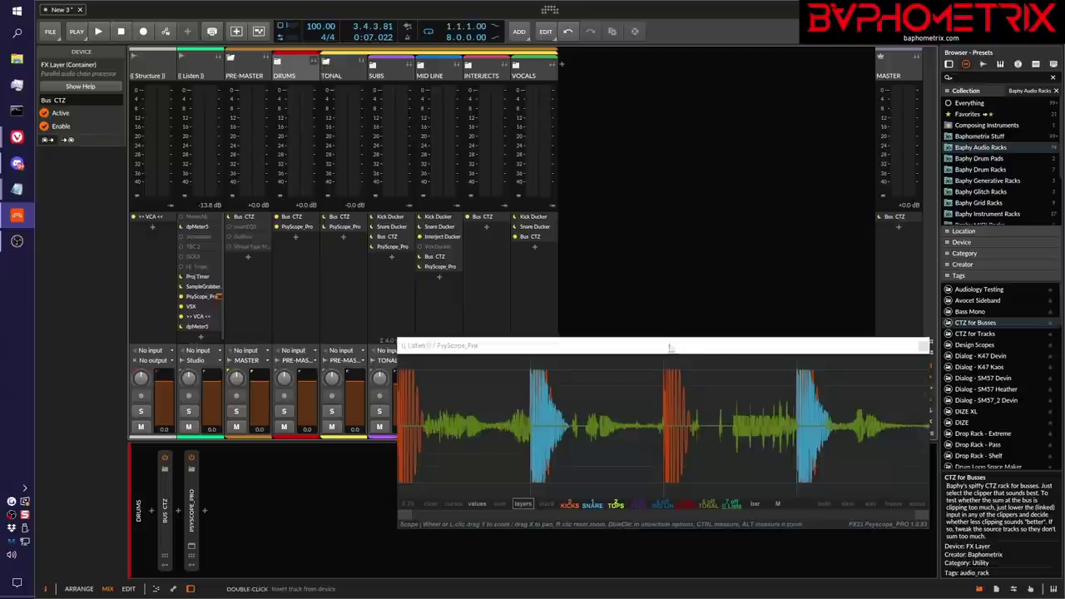
{"action": "left_click_drag", "start_coordinate": [711, 349], "coordinate": [706, 415]}
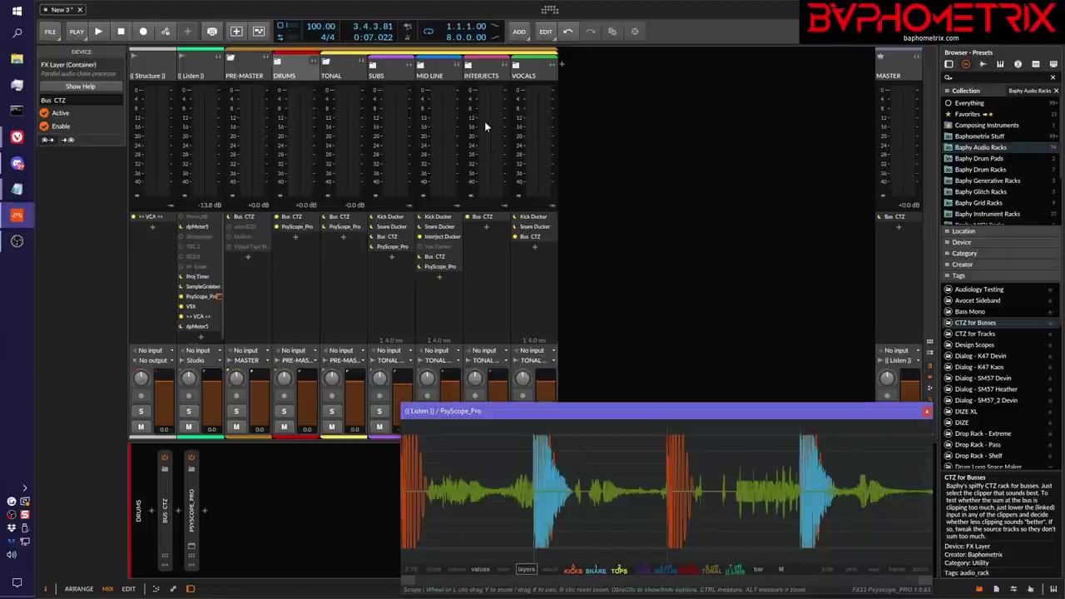
Step: Examine the Interject Ducker gate and the Kick Ducker on the MID LINE bus, closing both plug-in windows
{"action": "left_click", "coordinate": [457, 236]}
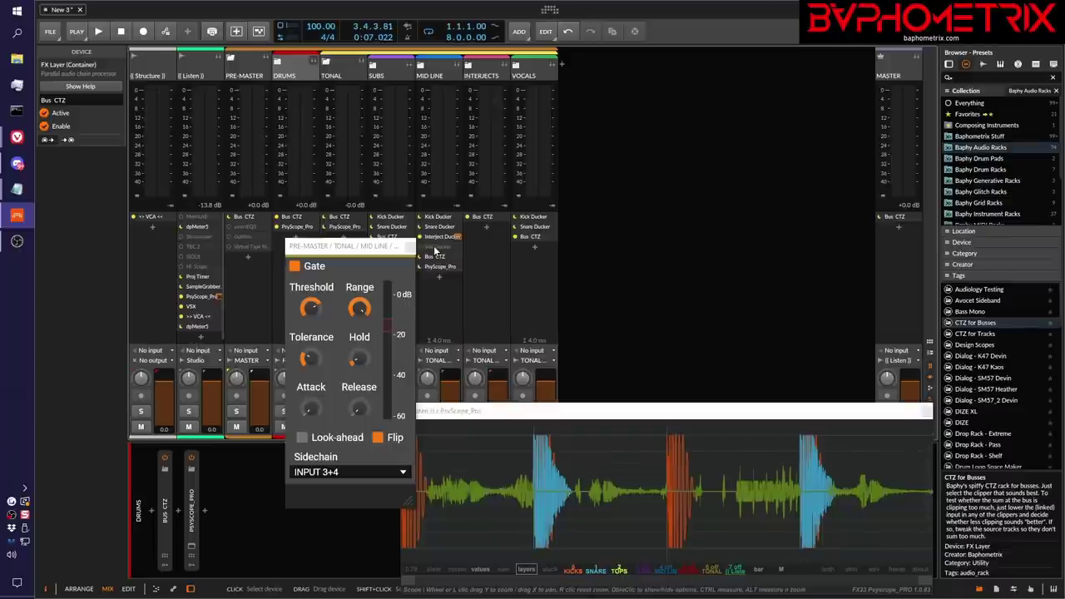
{"action": "left_click", "coordinate": [457, 218]}
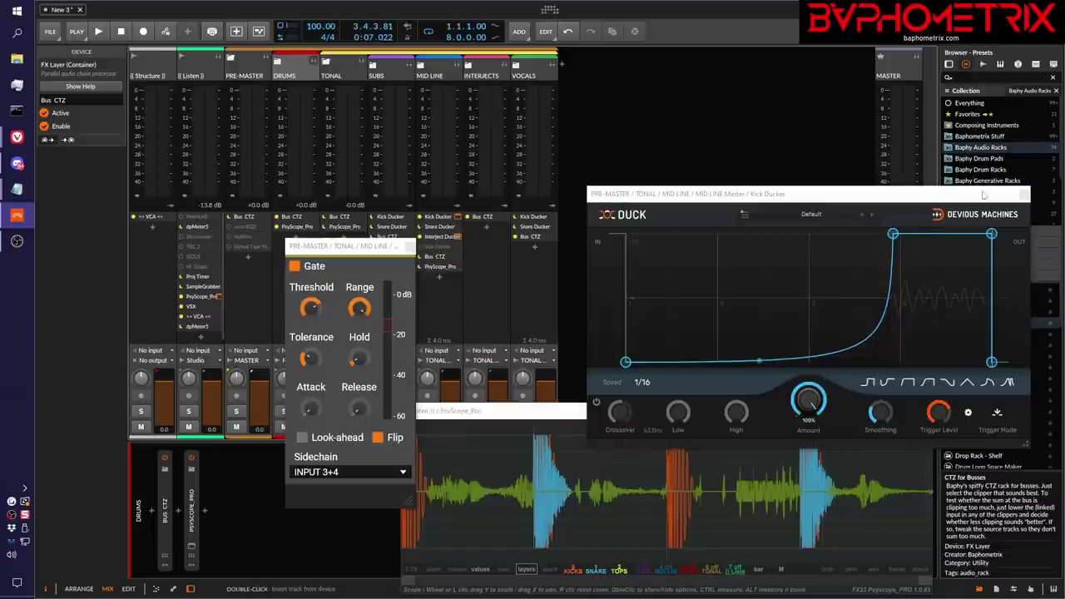
{"action": "left_click", "coordinate": [1022, 193]}
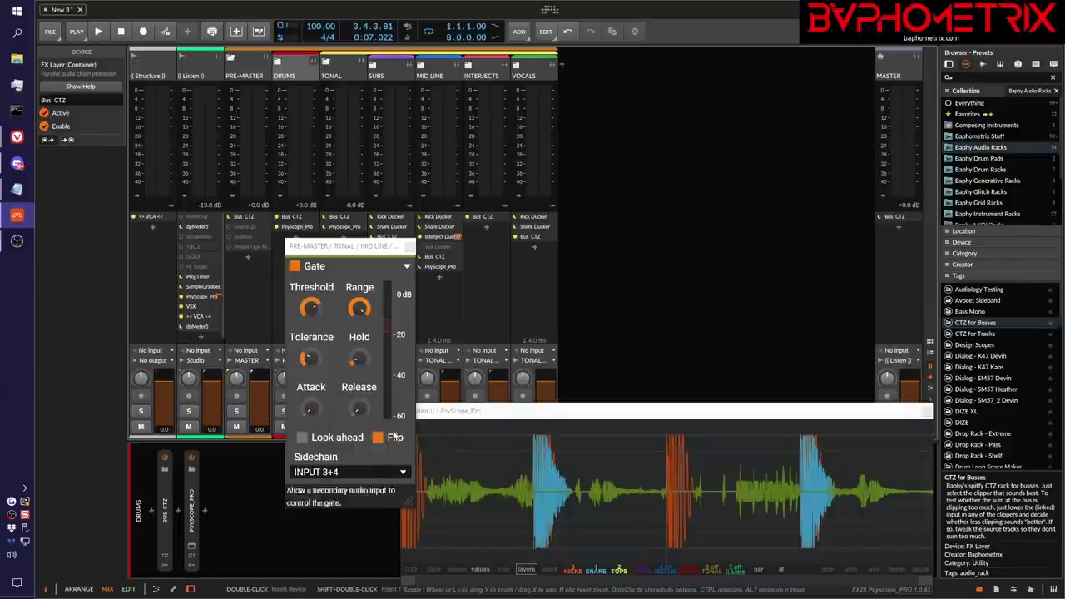
{"action": "left_click", "coordinate": [409, 247]}
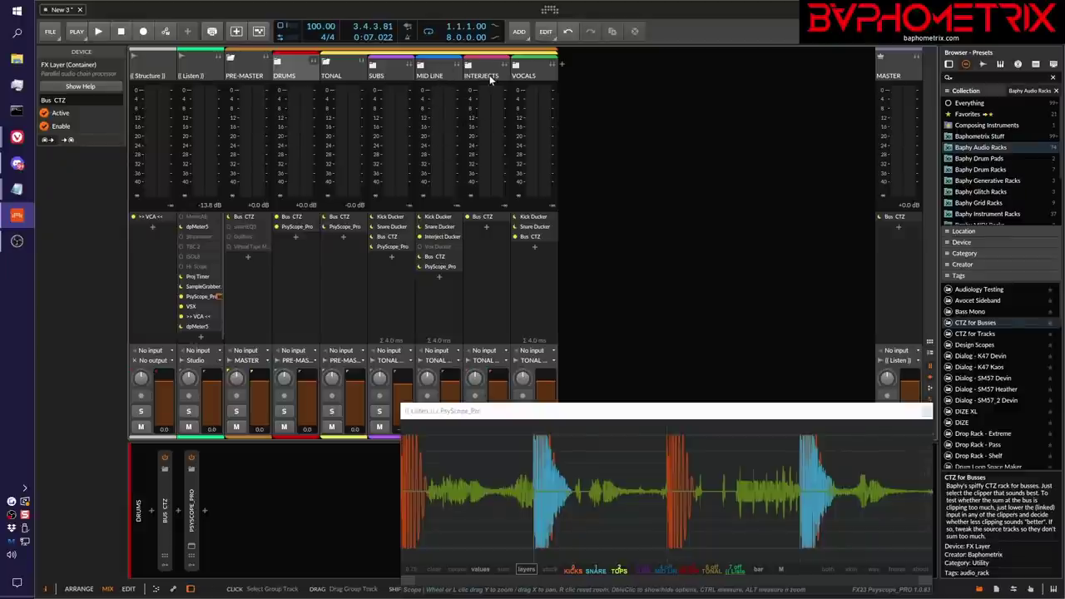
Step: Examine the sub-busses inside MID LINE and the tracks inside the DRUMS group's TOPS bus, collapsing DRUMS and MID LINE again
{"action": "left_click", "coordinate": [421, 67]}
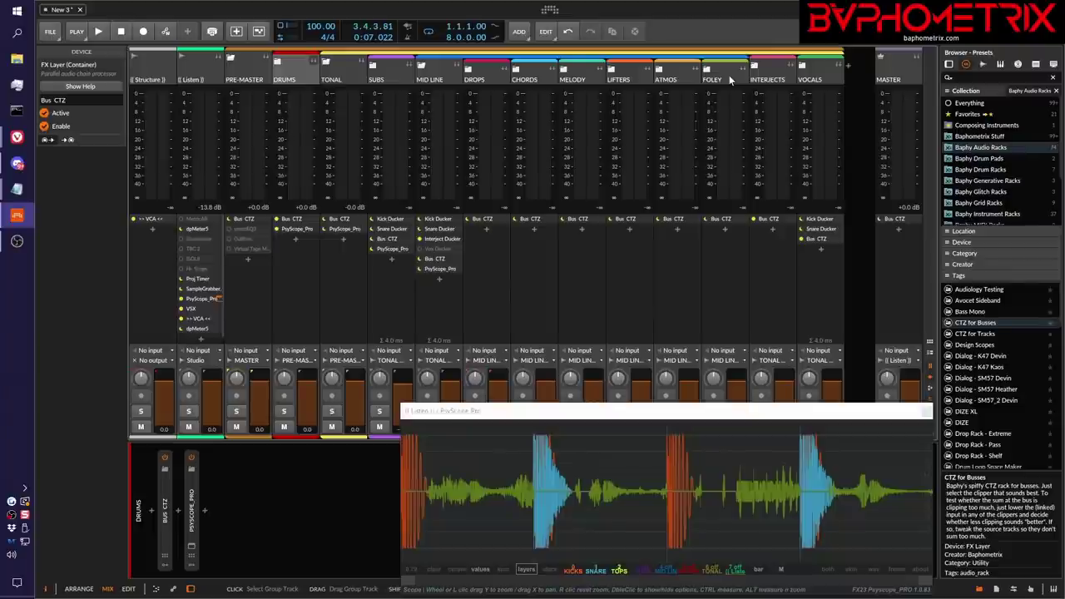
{"action": "left_click", "coordinate": [280, 65]}
{"action": "left_click", "coordinate": [423, 66]}
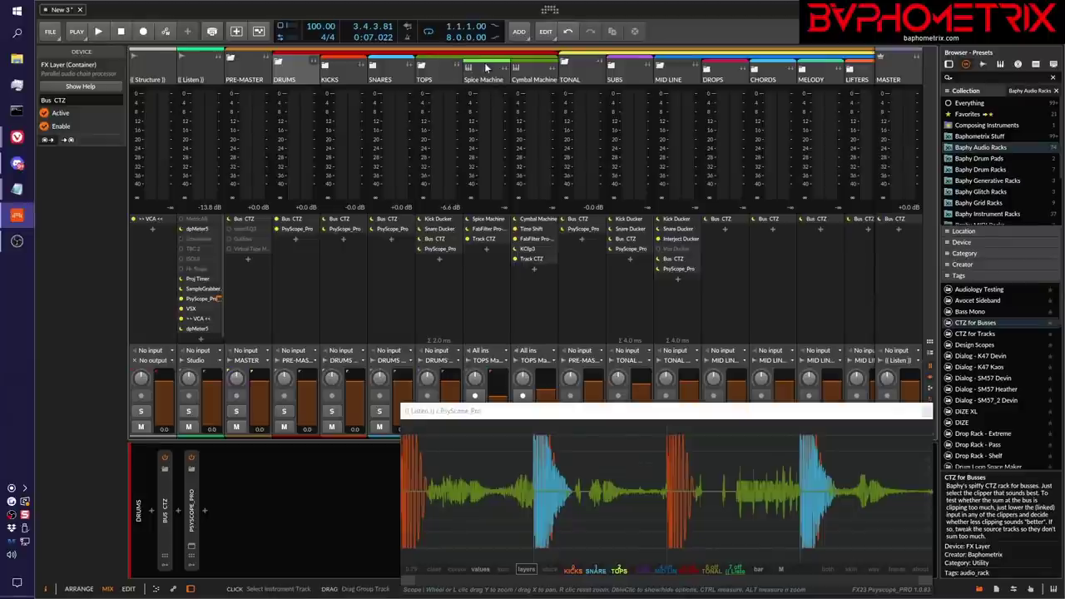
{"action": "left_click", "coordinate": [278, 64]}
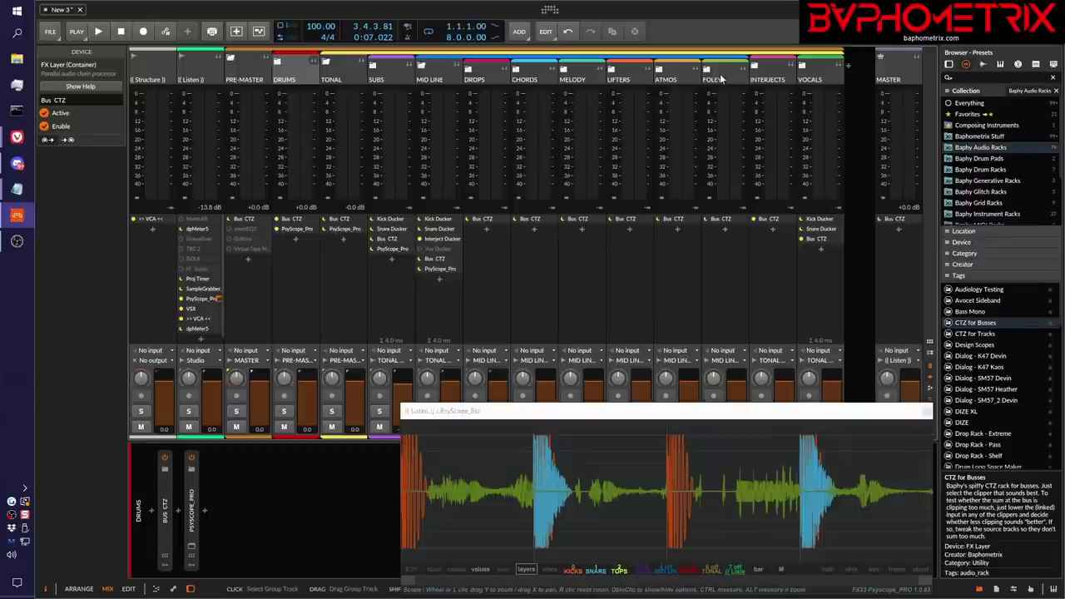
{"action": "left_click", "coordinate": [428, 68]}
{"action": "left_click", "coordinate": [424, 73]}
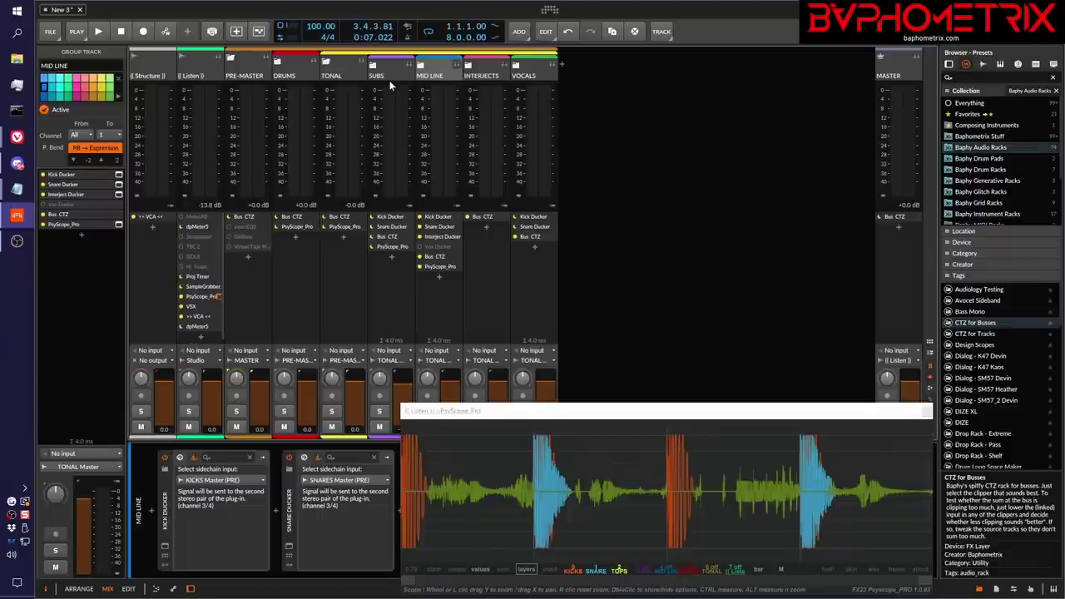
Step: Reopen TONAL down to the DROPS tracks and inspect the Bus CTZ on DROPS and the Track CTZ on Roller and Glitch Chopper
{"action": "left_click", "coordinate": [327, 64]}
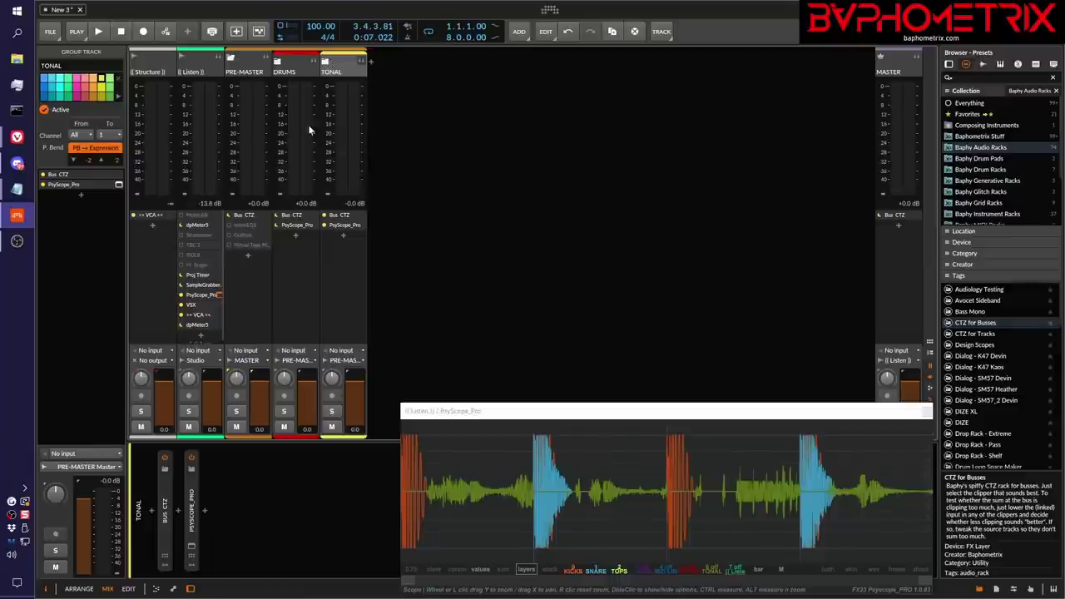
{"action": "left_click", "coordinate": [327, 63]}
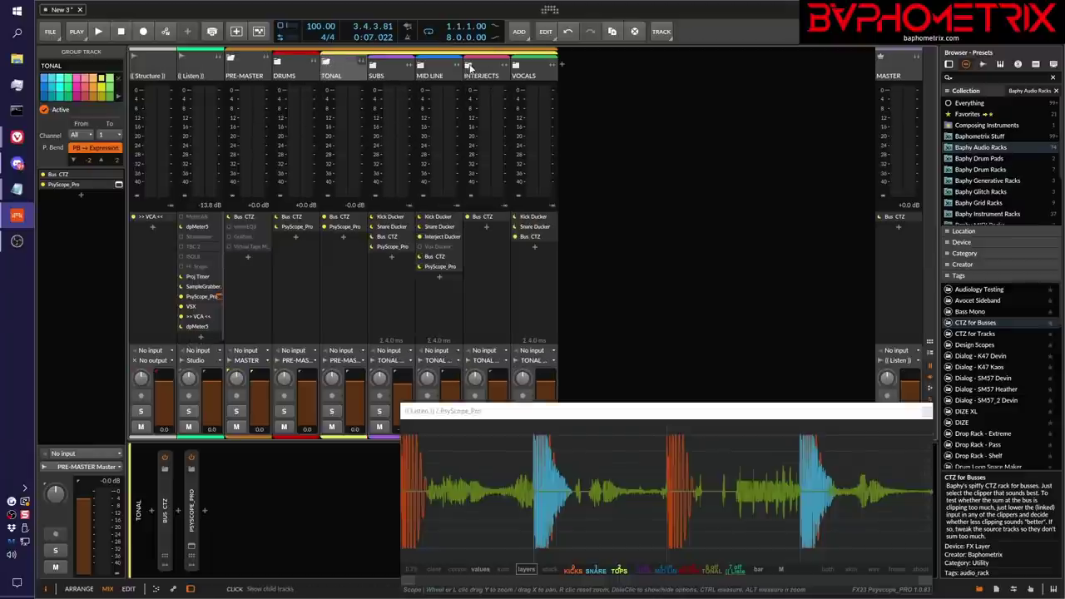
{"action": "left_click", "coordinate": [421, 72]}
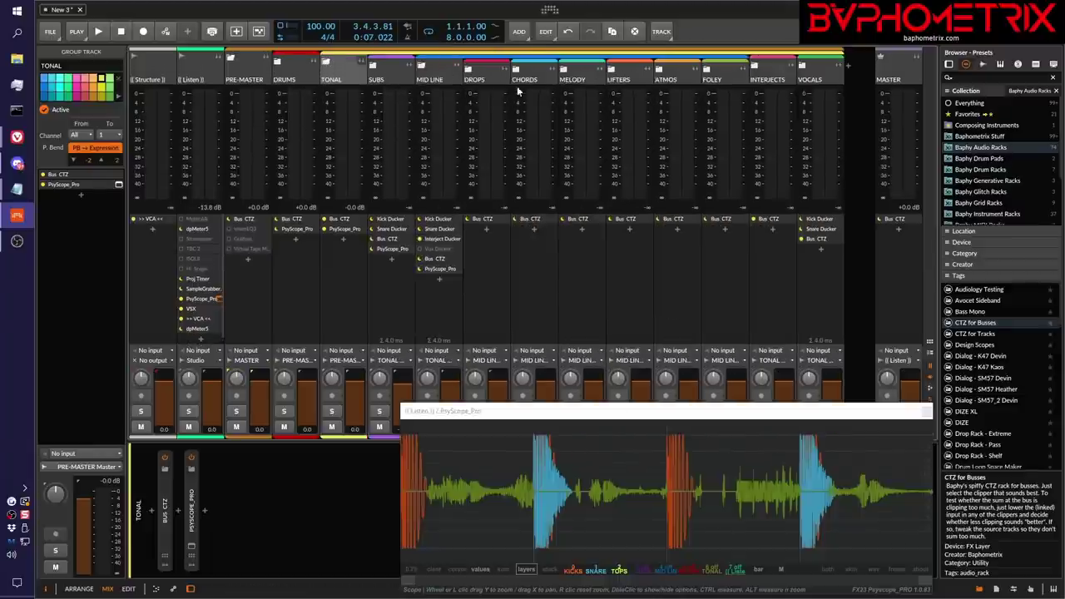
{"action": "left_click", "coordinate": [482, 218]}
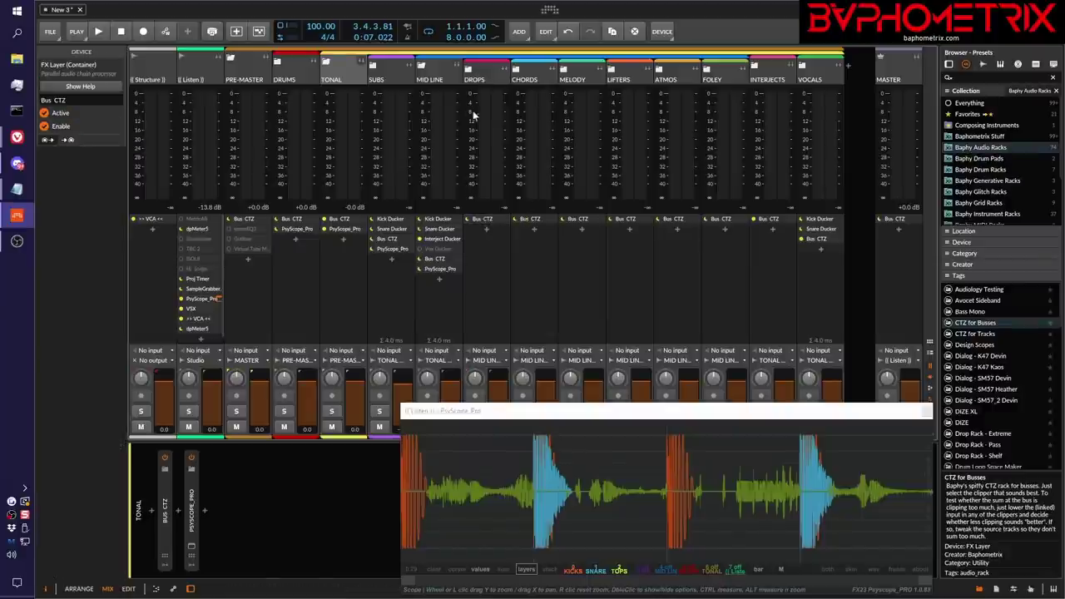
{"action": "left_click", "coordinate": [470, 72]}
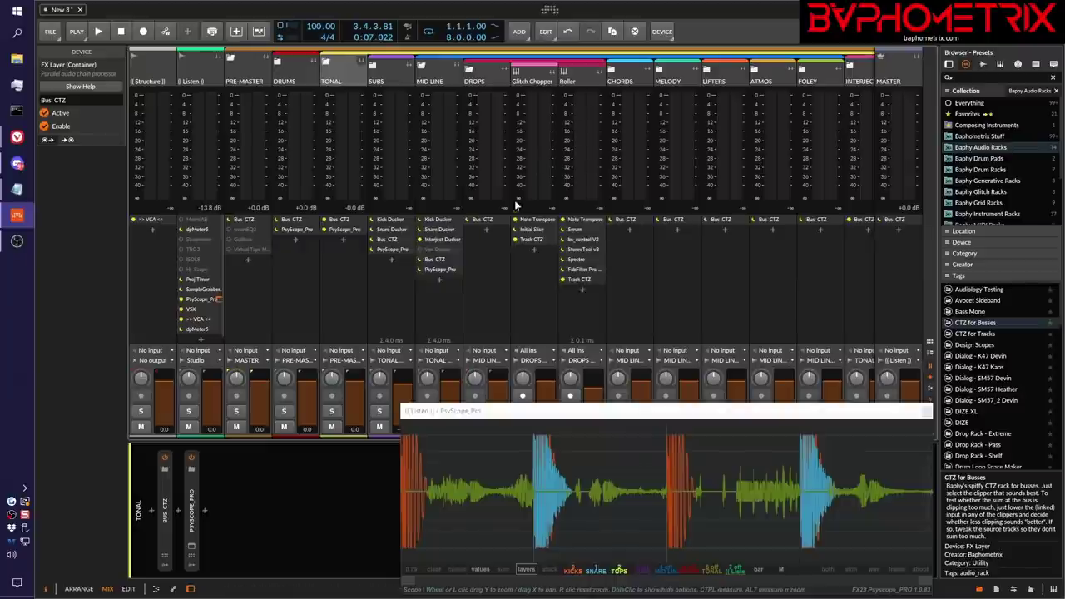
{"action": "left_click", "coordinate": [579, 279]}
{"action": "left_click", "coordinate": [535, 241]}
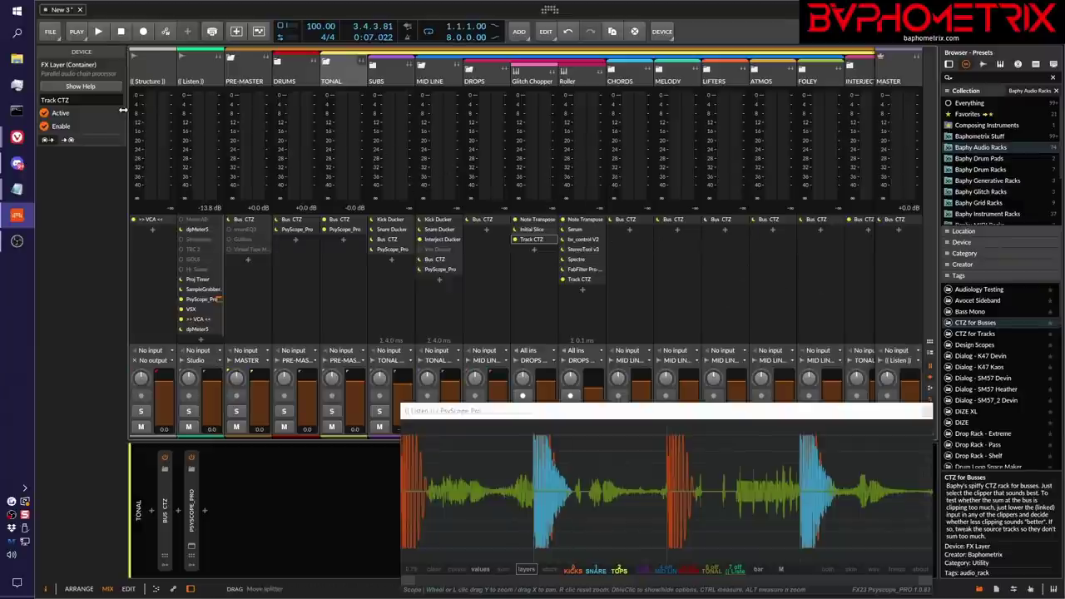
Step: Collapse the mixer back to the DRUMS and TONAL busses and close the oscilloscope window
{"action": "left_click", "coordinate": [328, 60]}
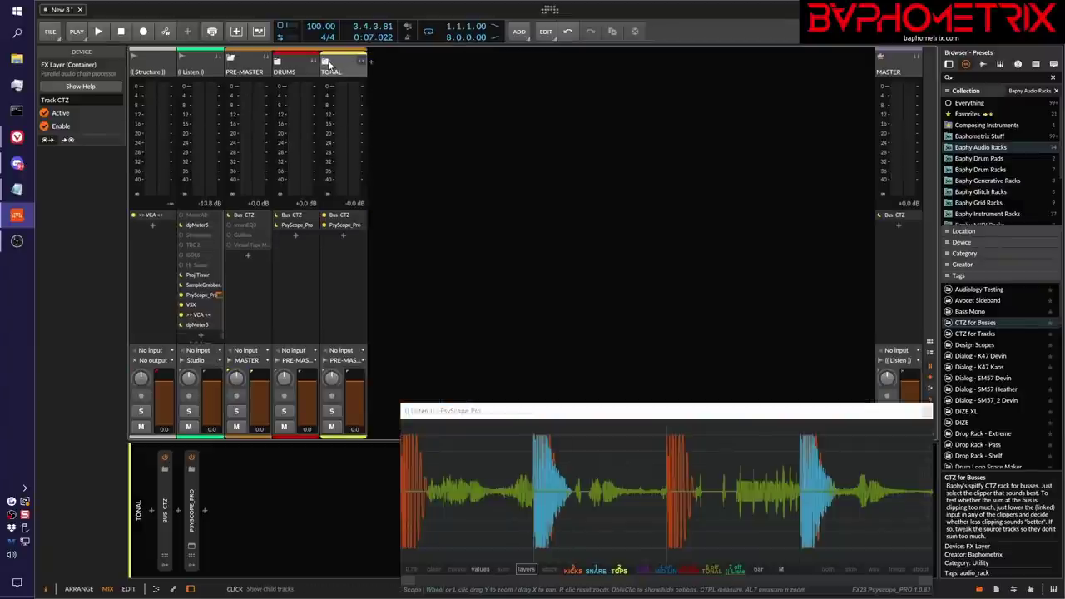
{"action": "left_click", "coordinate": [278, 65]}
{"action": "left_click", "coordinate": [279, 65]}
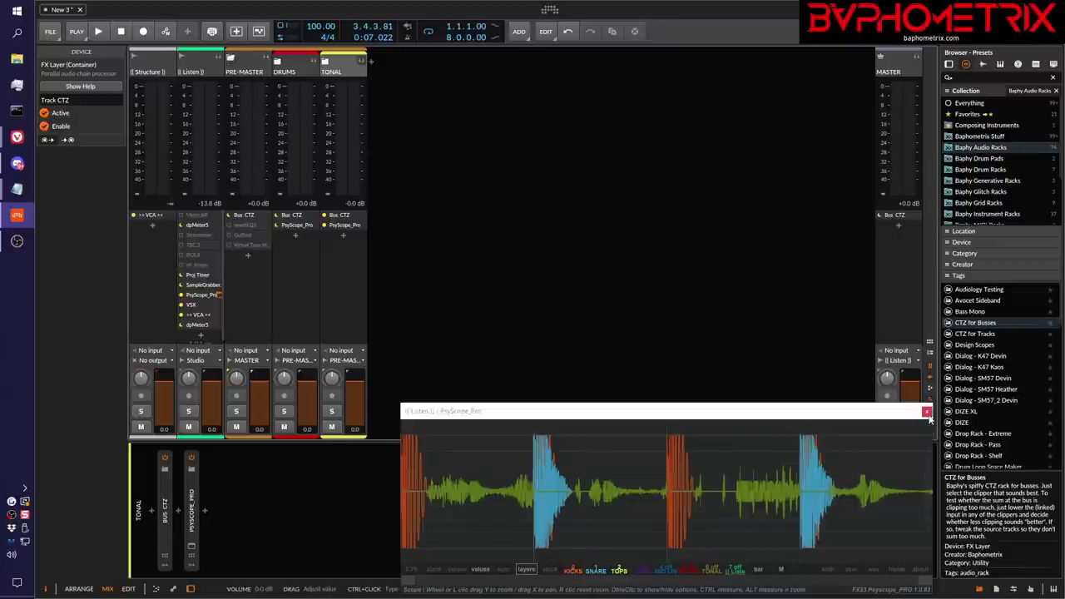
{"action": "left_click", "coordinate": [928, 412]}
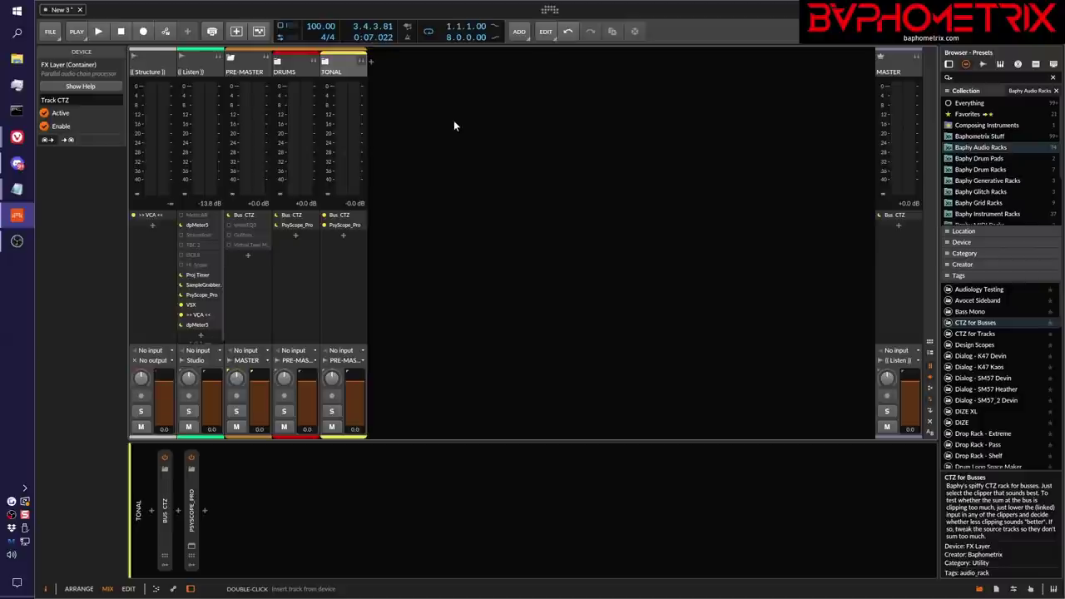
Step: Inspect the PRE-MASTER bus's device chain, selecting its smartEQ3, Gullfoss and Virtual Tape Machines devices
{"action": "left_click", "coordinate": [251, 64]}
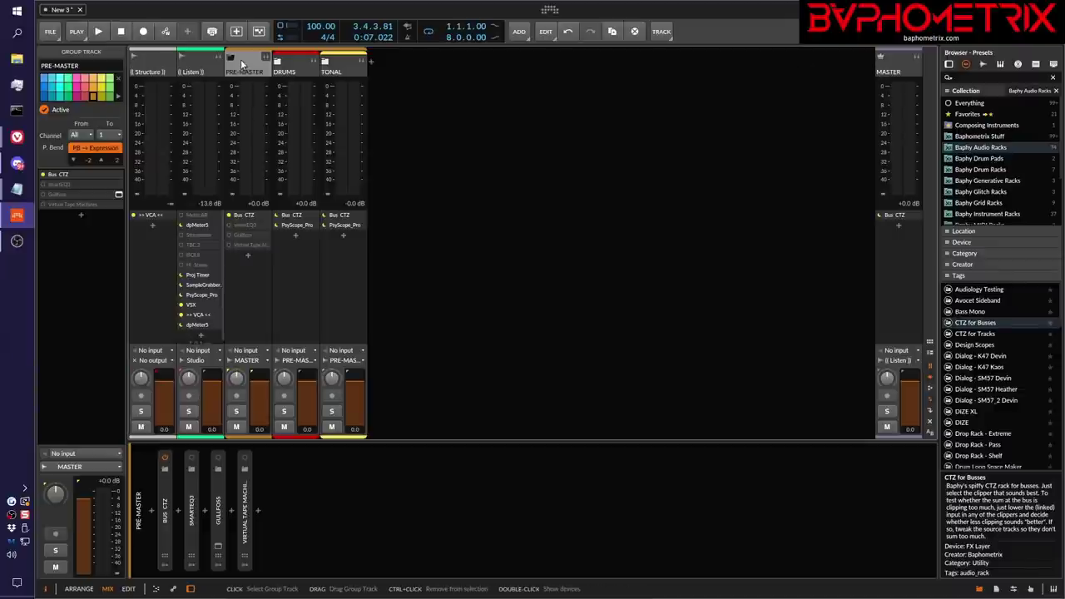
{"action": "left_click", "coordinate": [257, 225]}
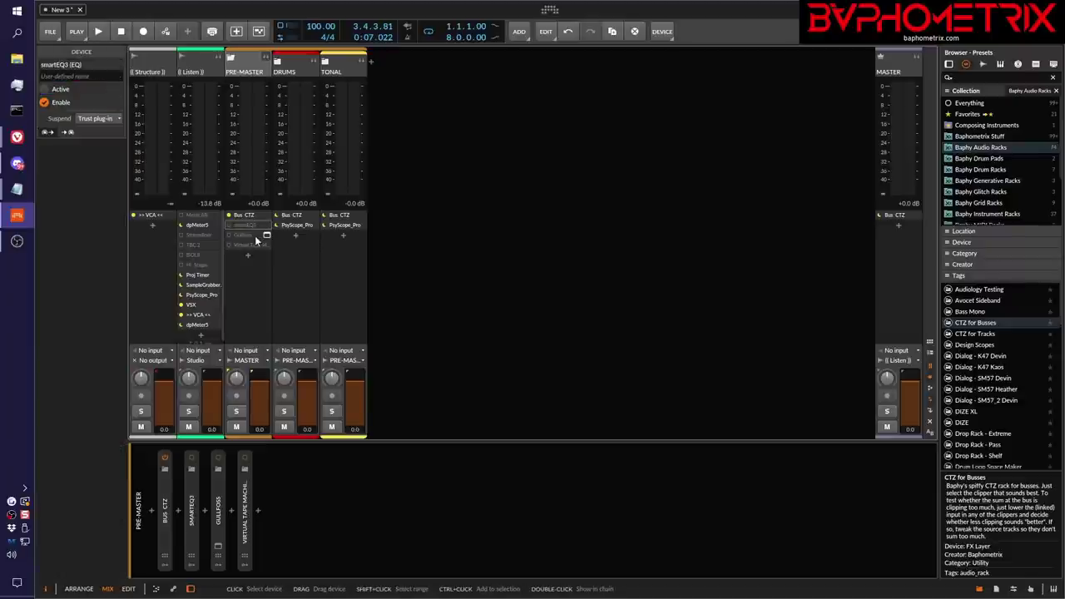
{"action": "left_click", "coordinate": [245, 237]}
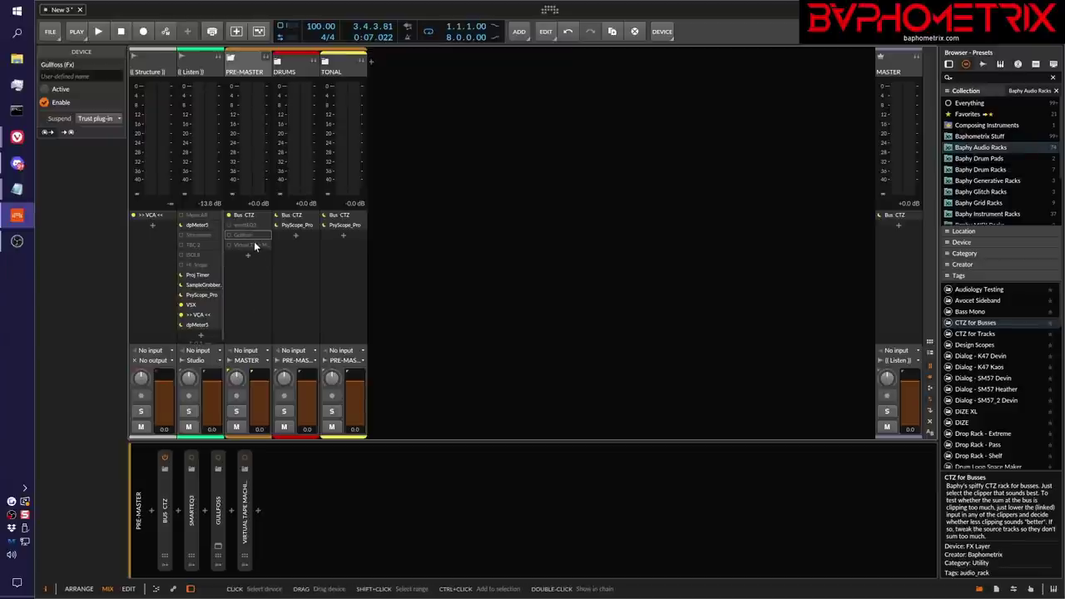
{"action": "left_click", "coordinate": [254, 247]}
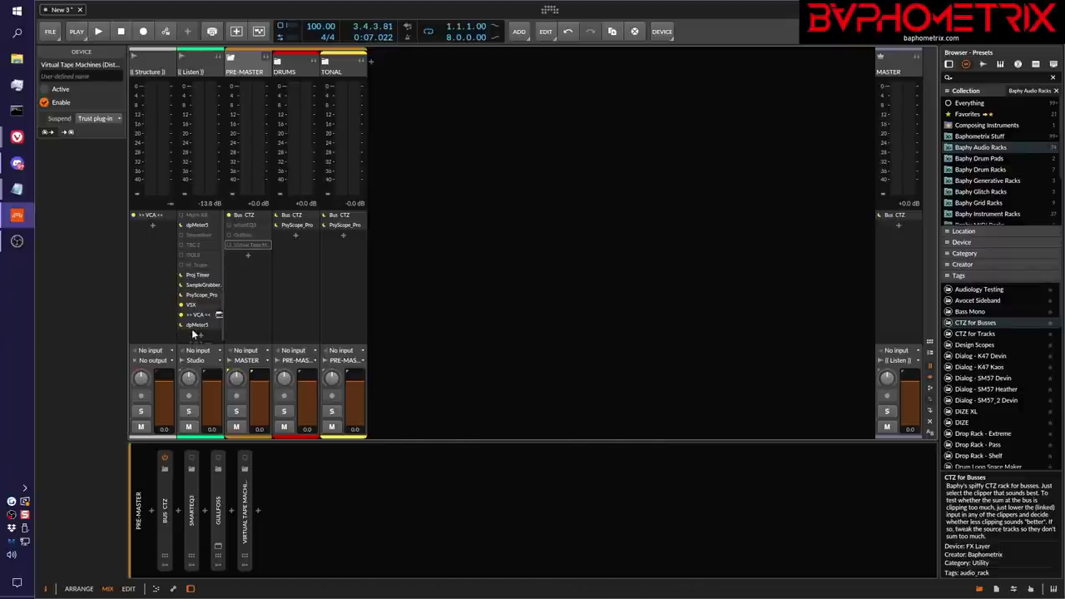
Step: On the Listen track, browse the VSX plug-in's listening rooms, close it, and examine the Tool device in the NO VSX layer
{"action": "left_click", "coordinate": [197, 68]}
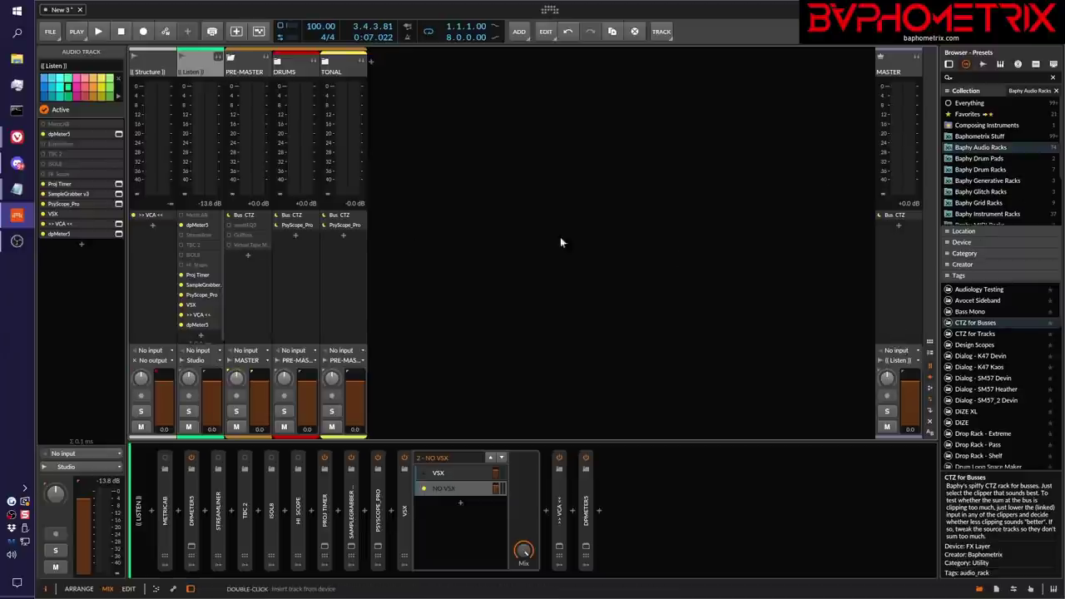
{"action": "left_click", "coordinate": [454, 474]}
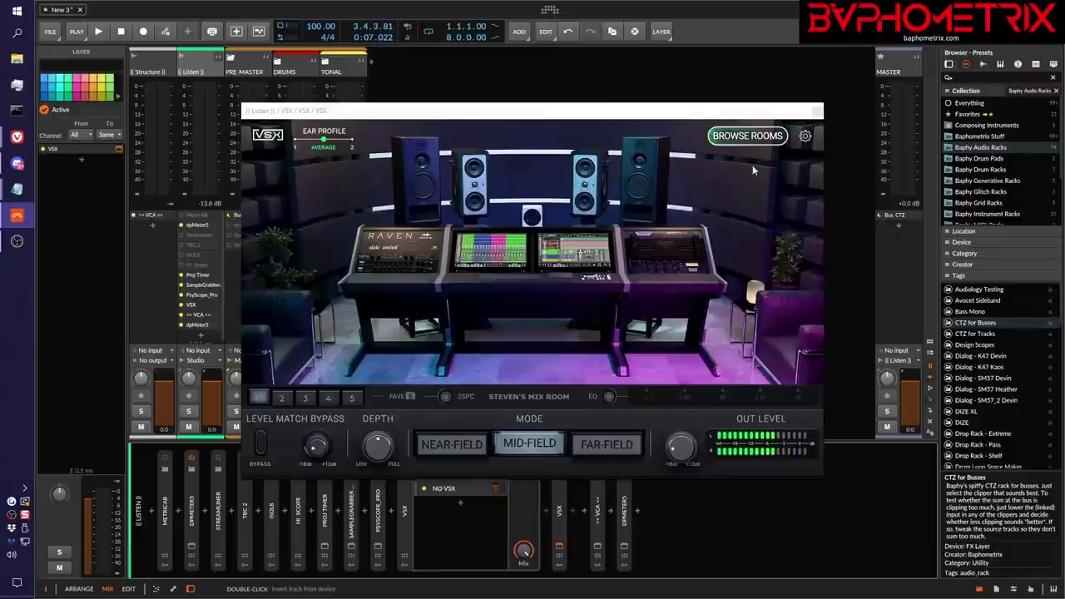
{"action": "left_click", "coordinate": [759, 137]}
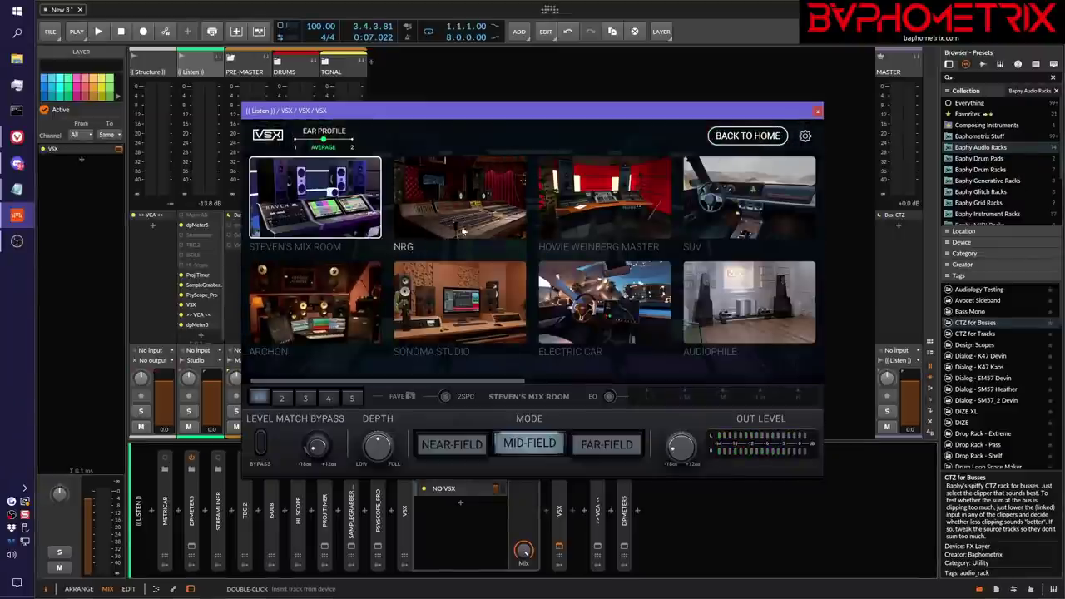
{"action": "scroll", "coordinate": [703, 350], "scroll_direction": "right", "scroll_amount": 5}
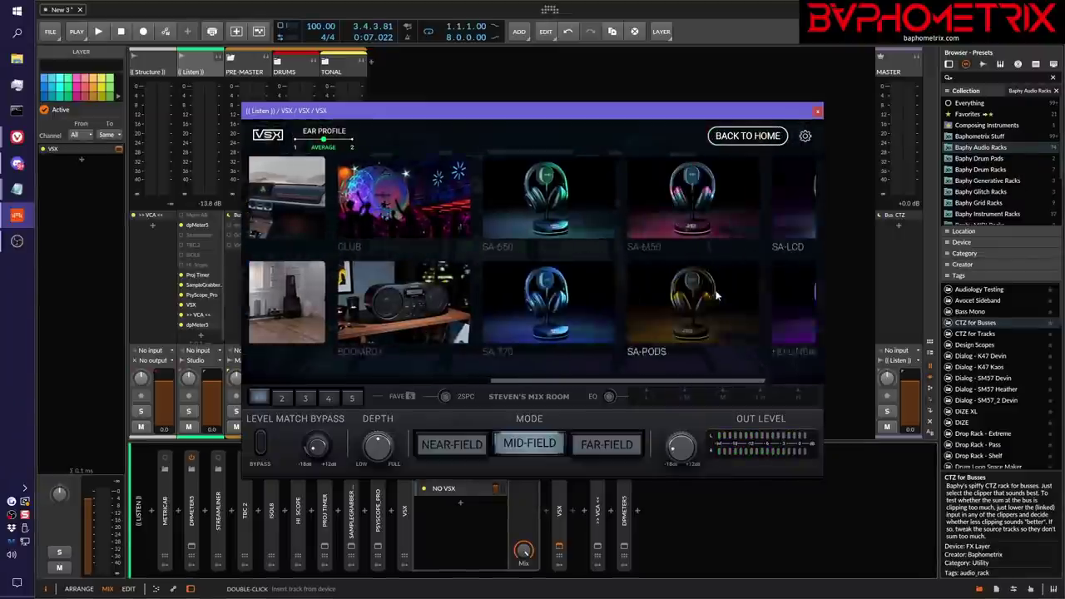
{"action": "scroll", "coordinate": [717, 295], "scroll_direction": "left", "scroll_amount": 3}
{"action": "scroll", "coordinate": [717, 295], "scroll_direction": "left", "scroll_amount": 1}
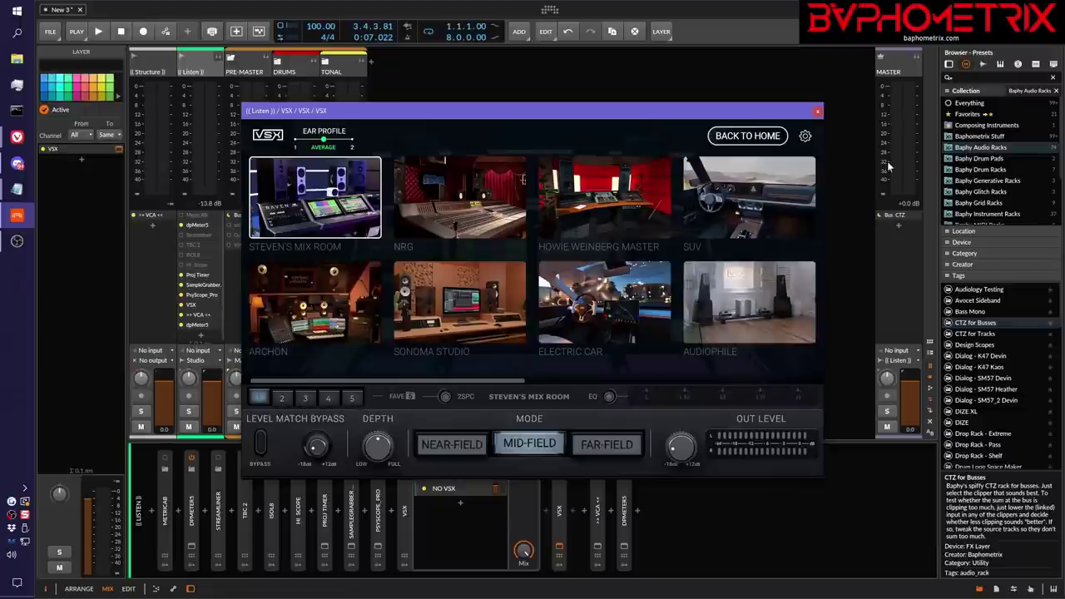
{"action": "left_click", "coordinate": [816, 113]}
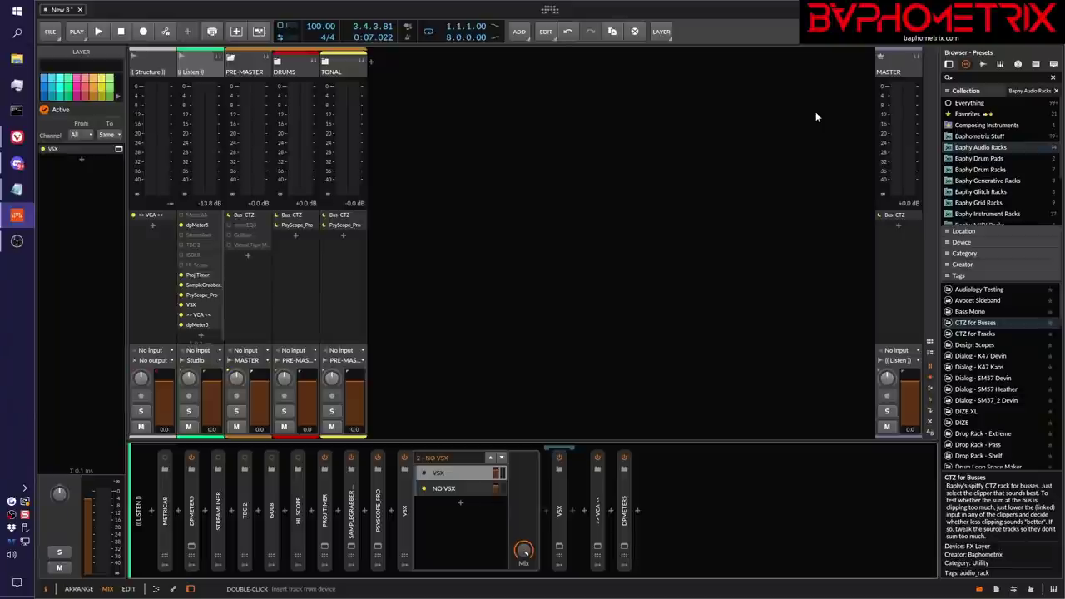
{"action": "left_click", "coordinate": [465, 488]}
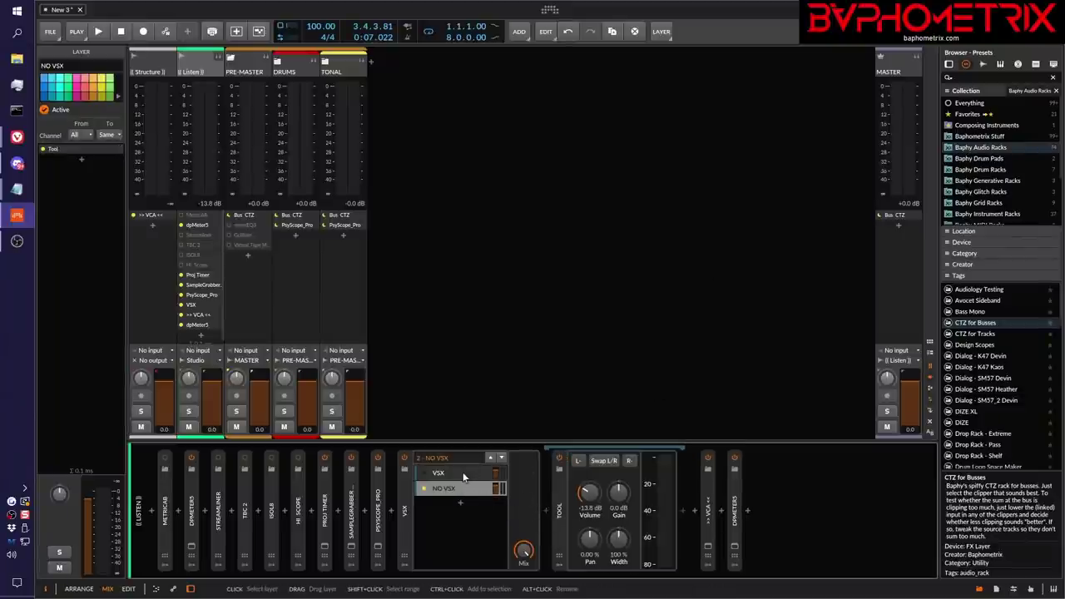
{"action": "left_click", "coordinate": [456, 489]}
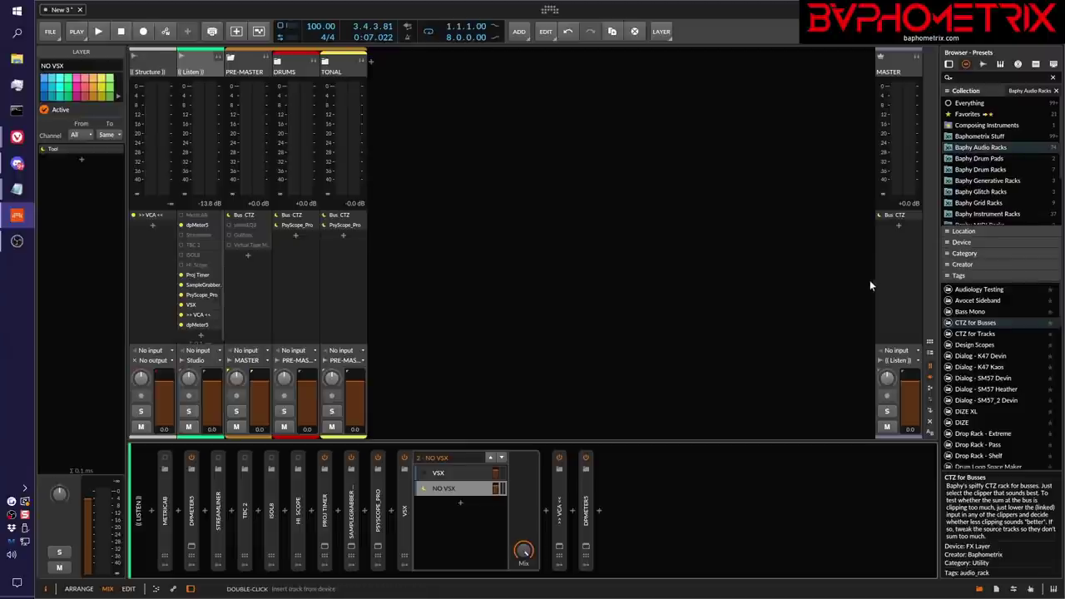
Step: Examine the studio output monitoring and the audio settings' output busses, and bring back the preset browser
{"action": "left_click", "coordinate": [1014, 588]}
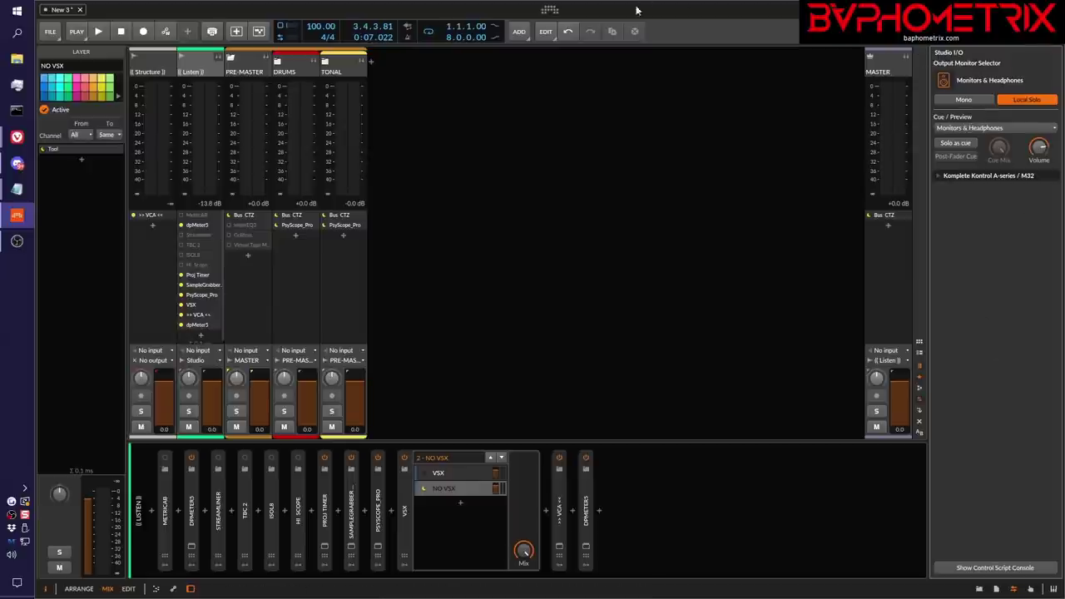
{"action": "left_click", "coordinate": [549, 10]}
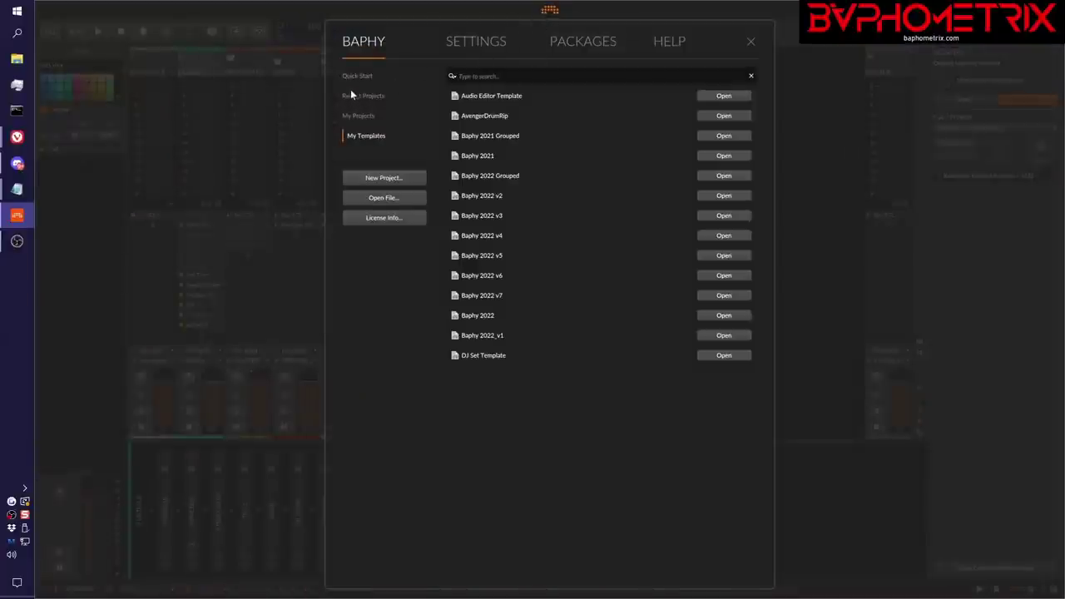
{"action": "left_click", "coordinate": [487, 48]}
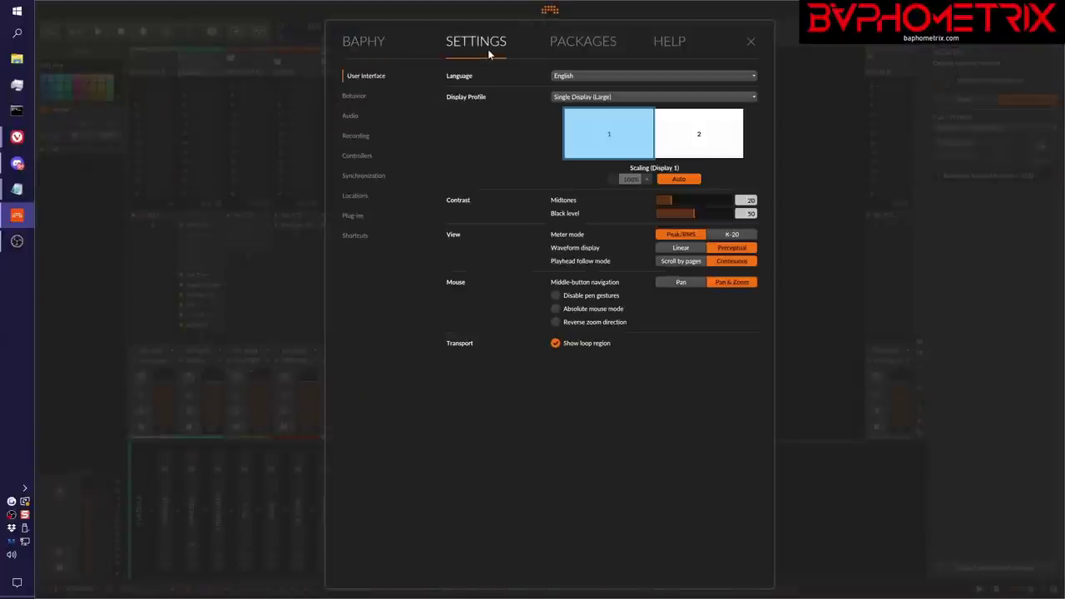
{"action": "left_click", "coordinate": [354, 114]}
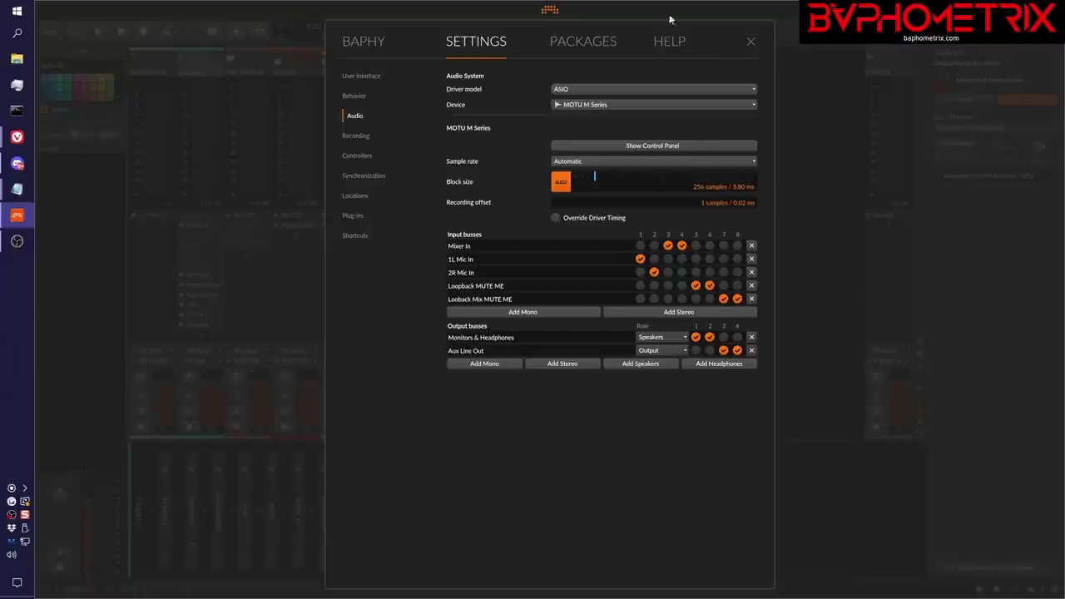
{"action": "left_click", "coordinate": [750, 41]}
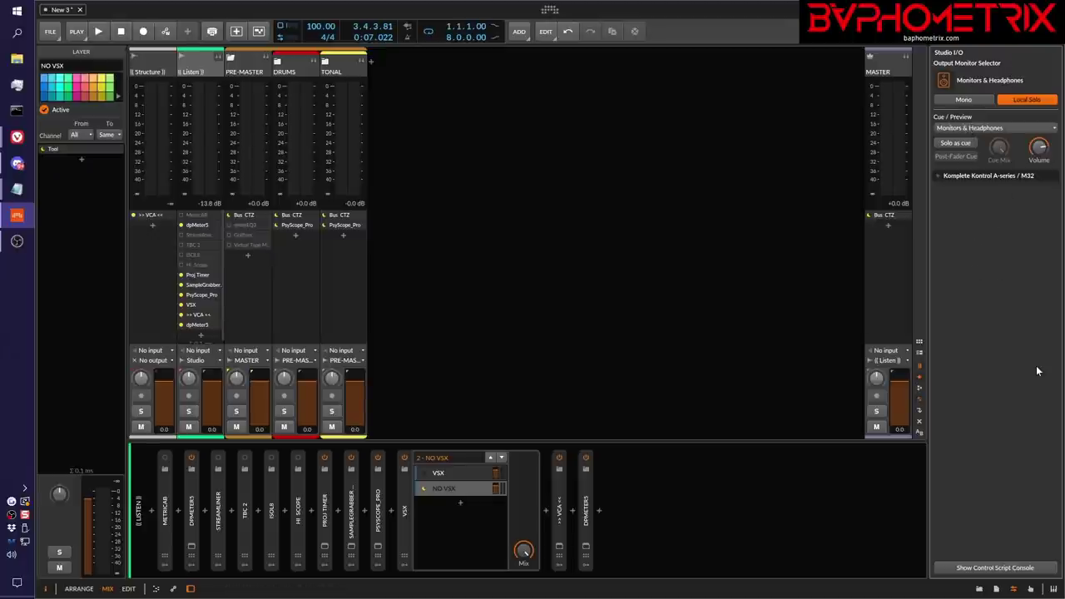
{"action": "left_click", "coordinate": [978, 589]}
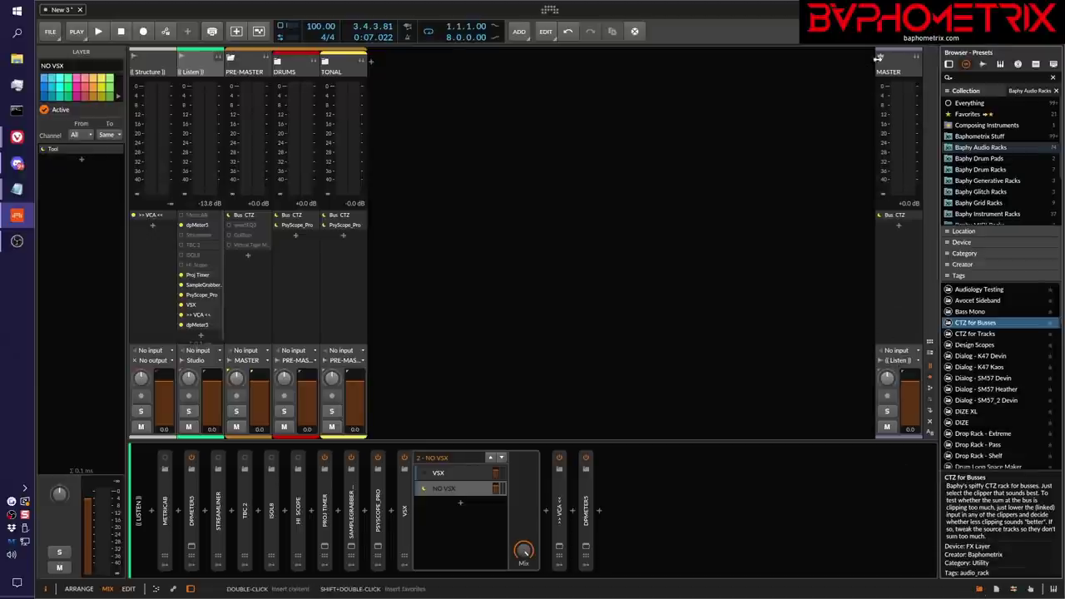
Step: Inspect the output routing choices of the MASTER and Listen tracks without changing their destinations
{"action": "left_click", "coordinate": [906, 360]}
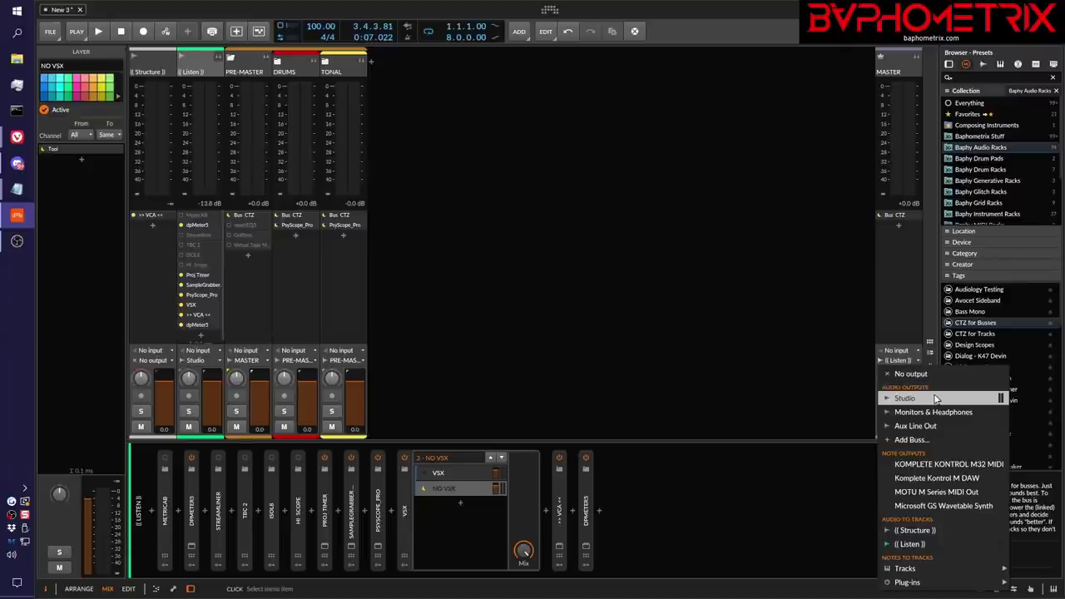
{"action": "left_click", "coordinate": [836, 497]}
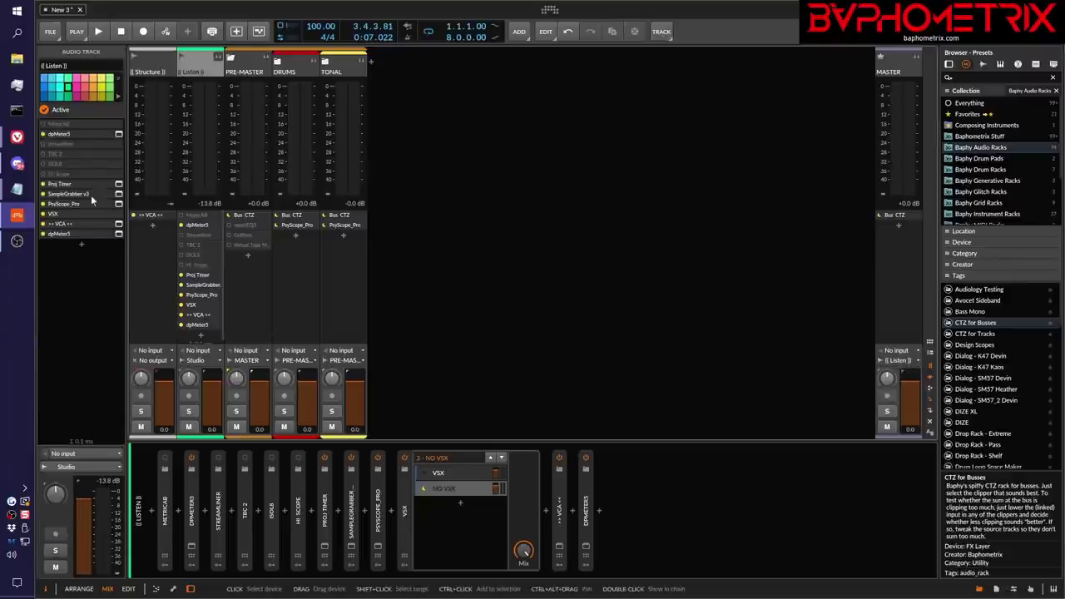
{"action": "left_click", "coordinate": [200, 58]}
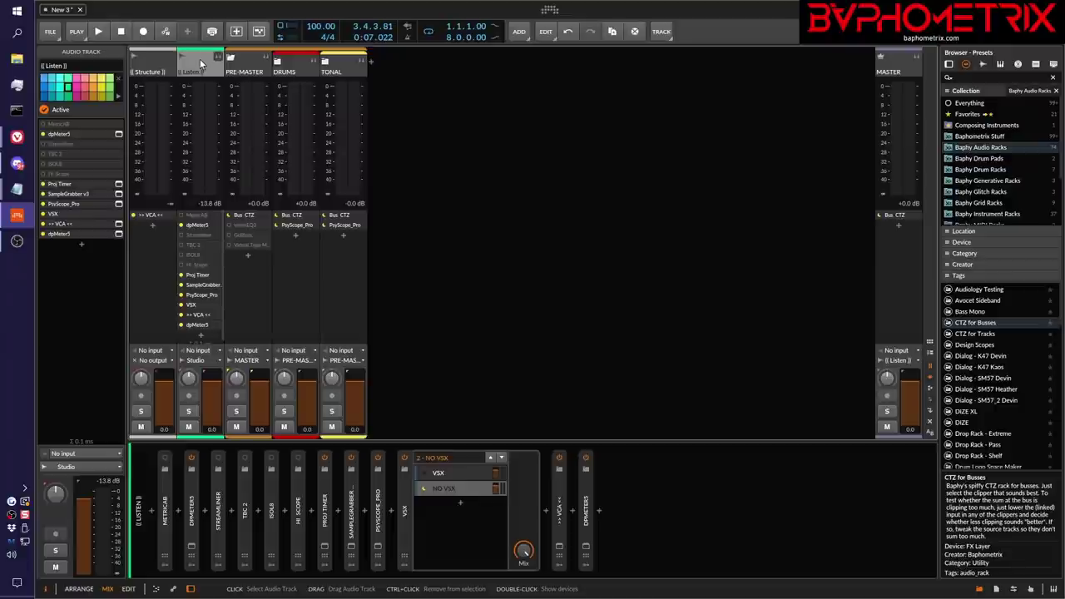
{"action": "left_click", "coordinate": [204, 360]}
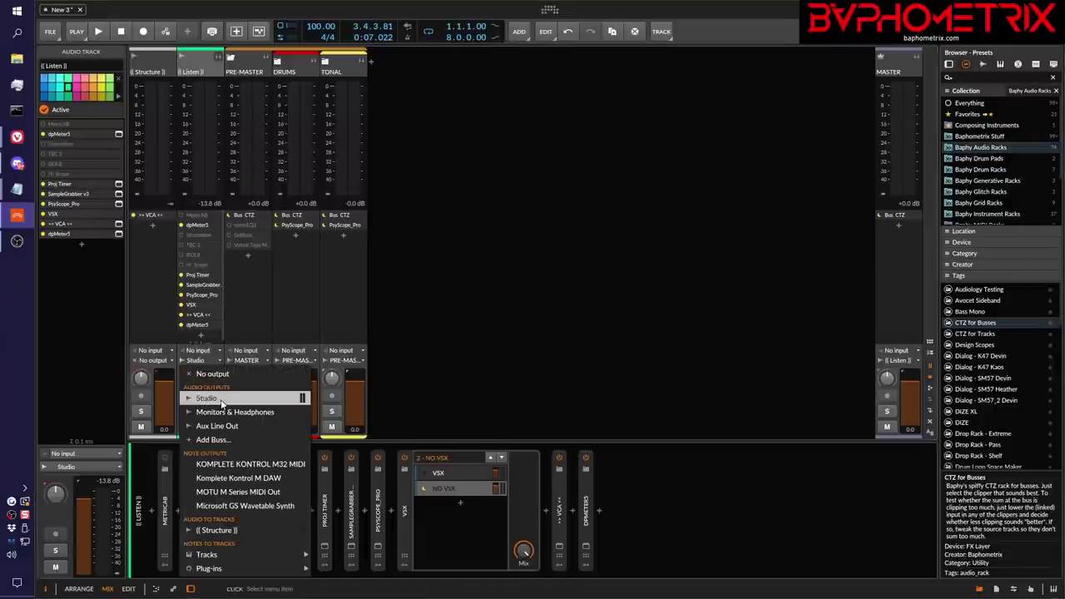
{"action": "left_click", "coordinate": [801, 377]}
{"action": "left_click", "coordinate": [898, 360]}
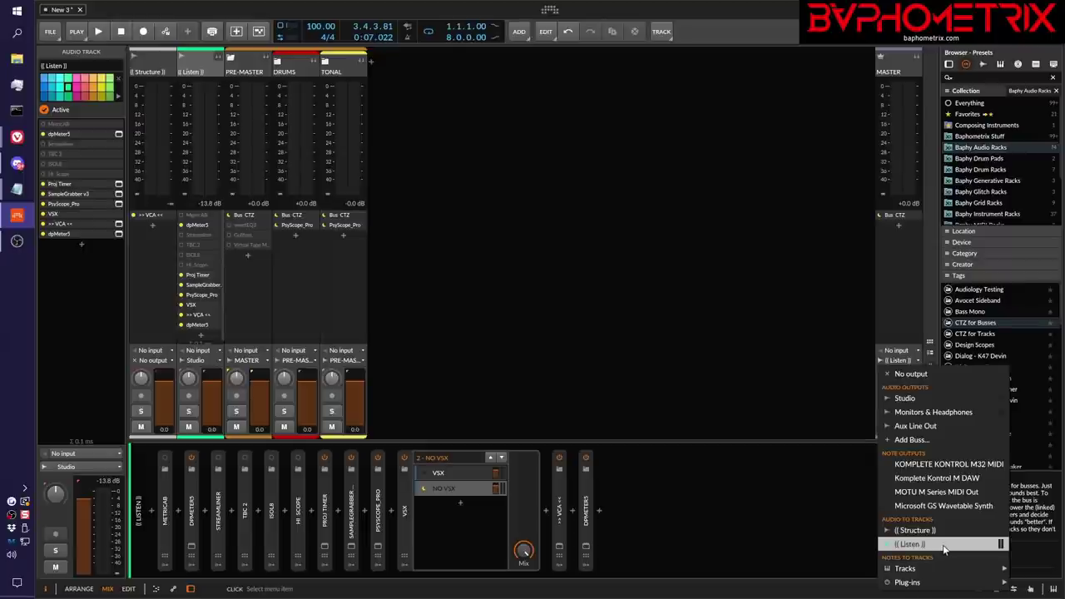
{"action": "left_click", "coordinate": [801, 271]}
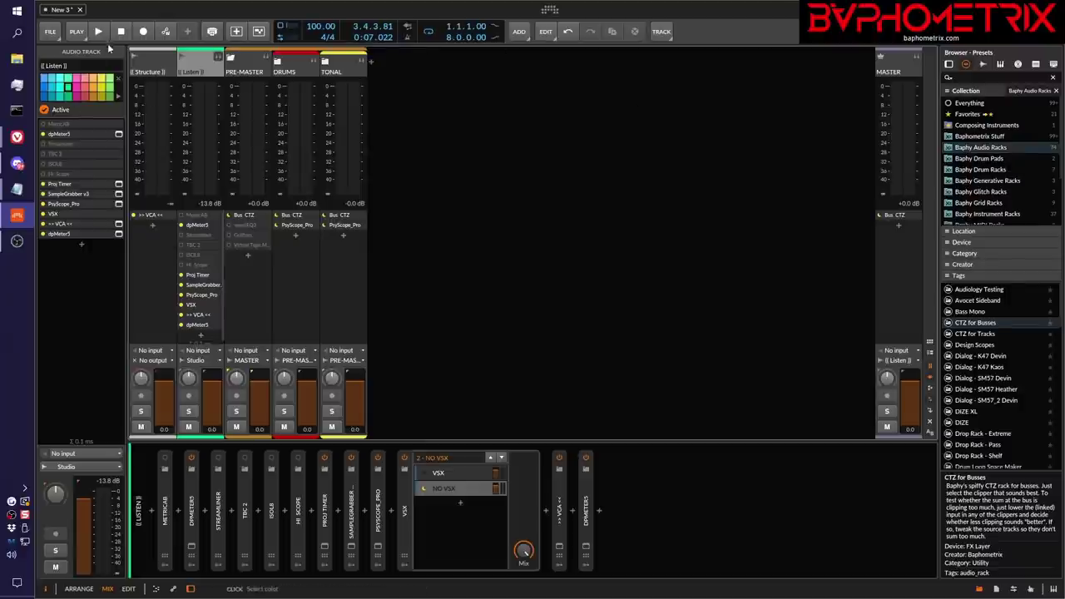
Step: Select the Structure track, switch from the mixer to the arrange view, and unfold the DRUMS and TONAL groups
{"action": "left_click", "coordinate": [157, 58]}
{"action": "key", "text": "alt+1"}
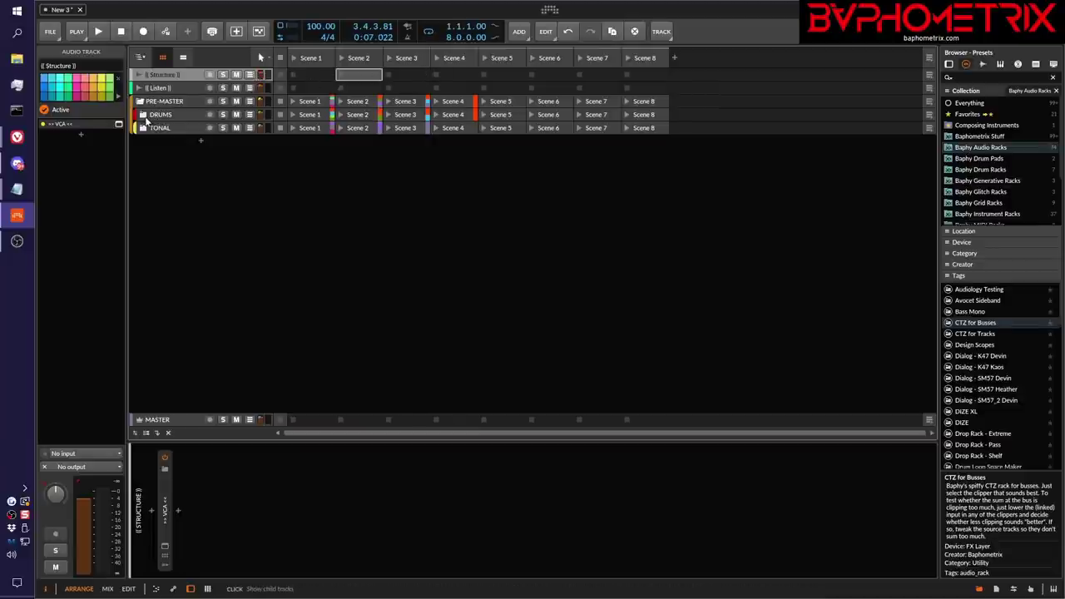
{"action": "left_click", "coordinate": [144, 118]}
{"action": "left_click", "coordinate": [143, 195]}
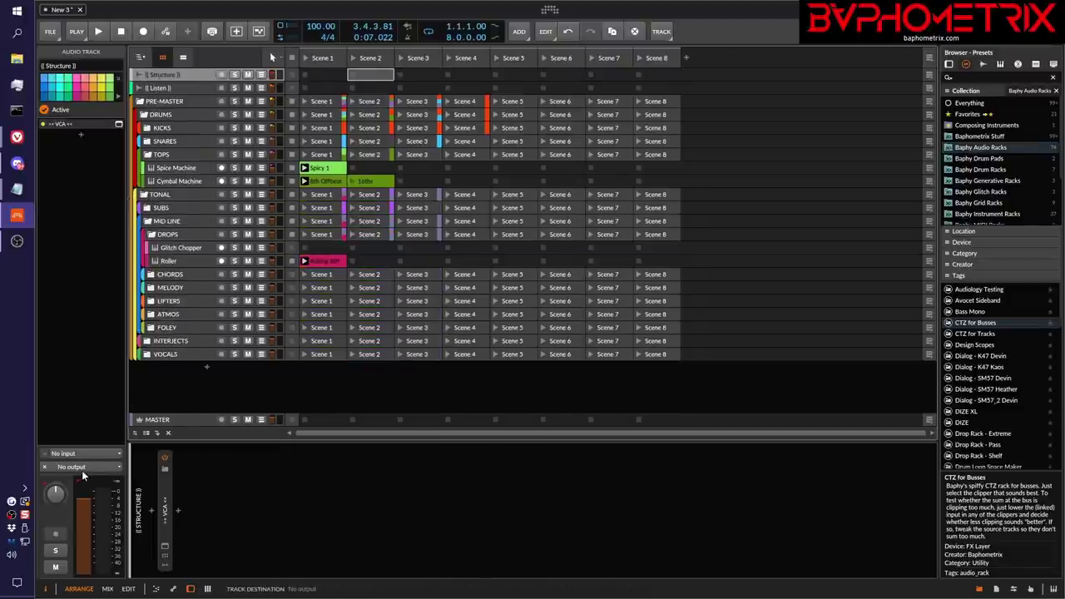
Step: Create launcher clips named INTRO in Scene 1 and DROP in Scene 2 on the Structure track, and colour DROP yellow
{"action": "left_click", "coordinate": [322, 75]}
{"action": "left_click", "coordinate": [323, 77], "text": "alt"}
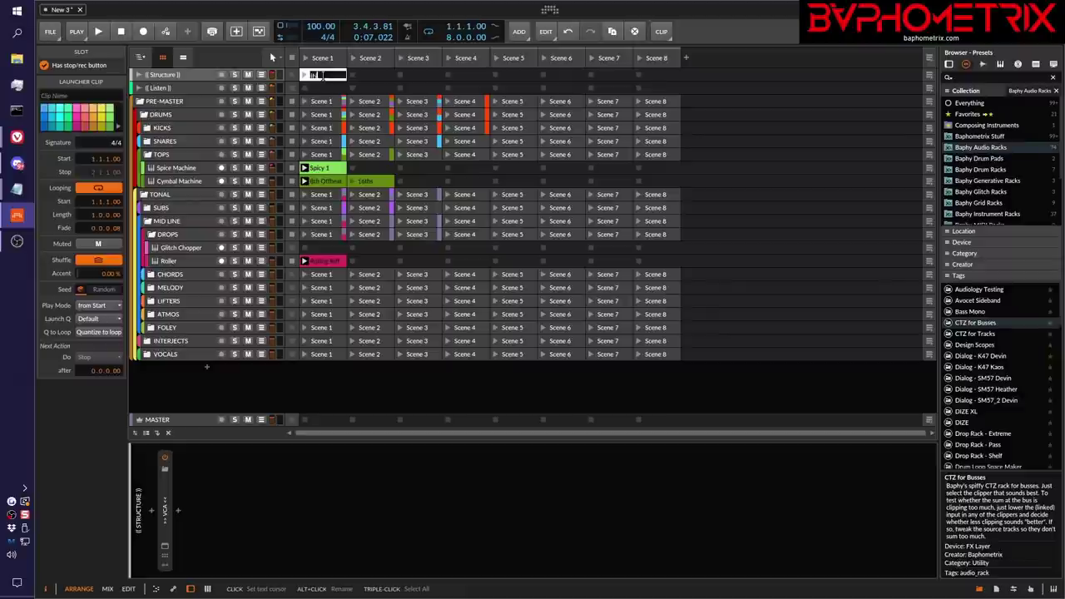
{"action": "left_click", "coordinate": [373, 78]}
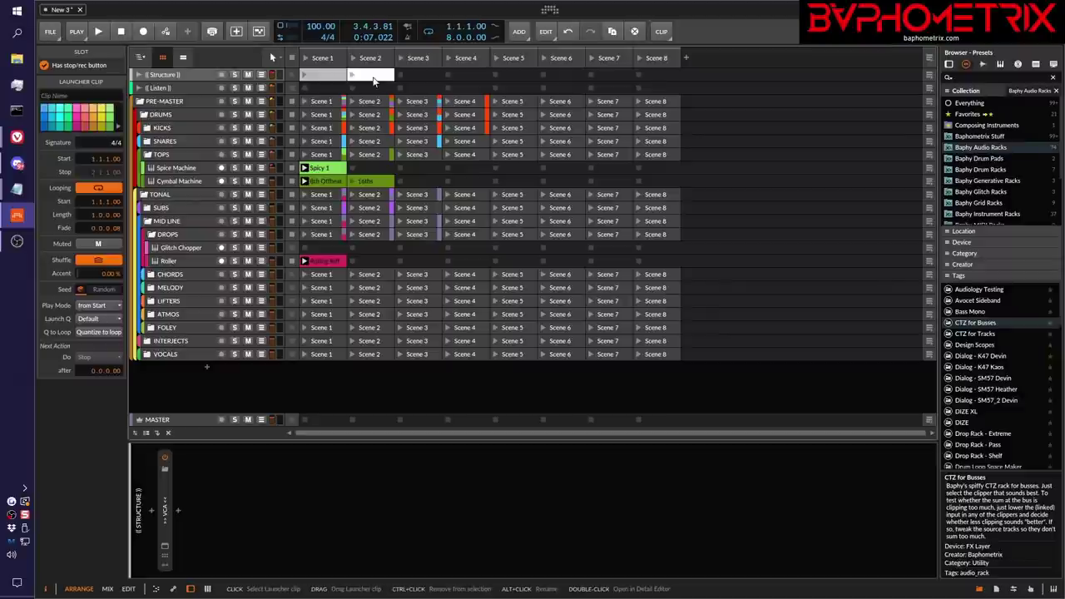
{"action": "left_click", "coordinate": [374, 76], "text": "alt"}
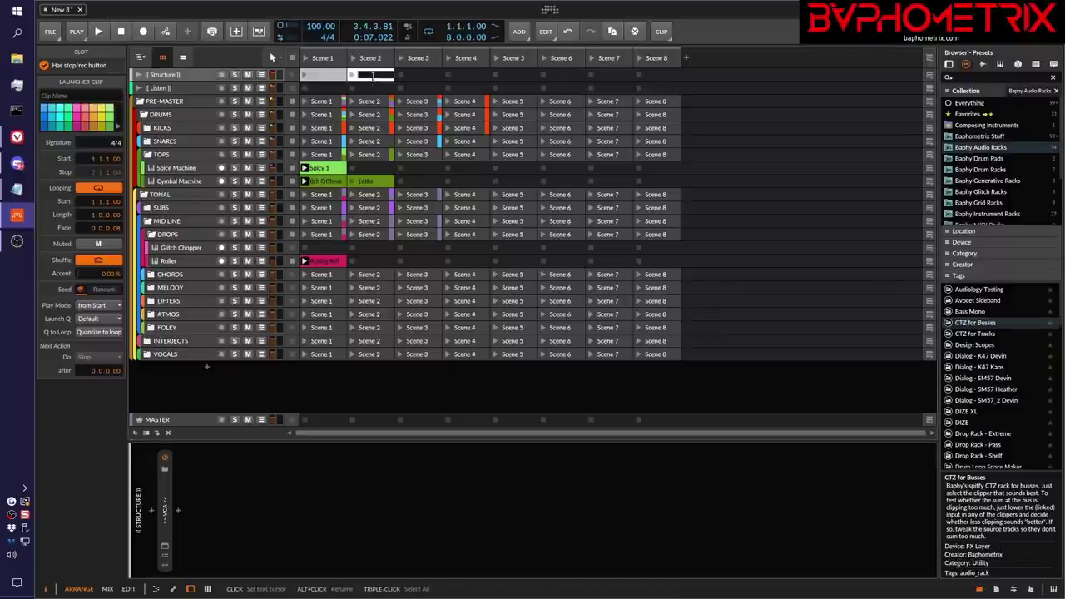
{"action": "type", "text": "DROP"}
{"action": "key", "text": "Return"}
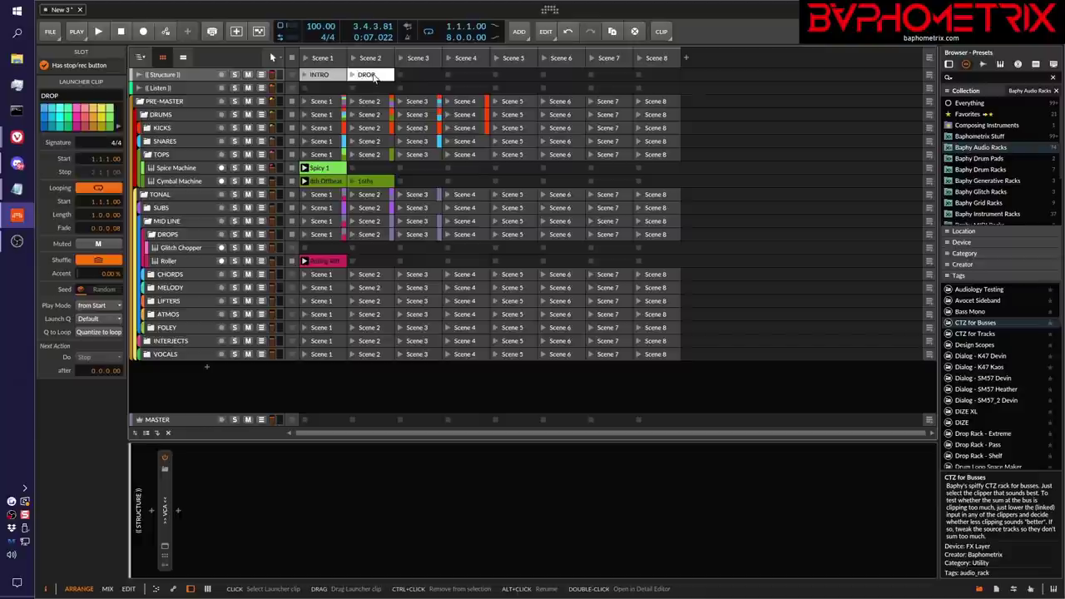
{"action": "left_click", "coordinate": [104, 110]}
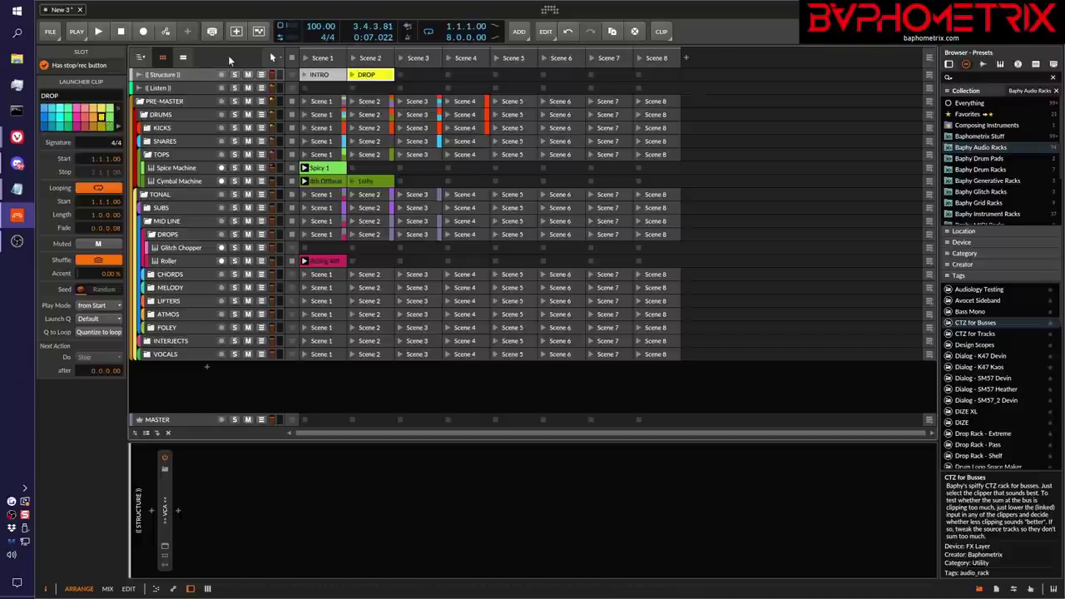
Step: Unfold the SUBS, KICKS and SNARES groups and audition Scene 1 briefly
{"action": "left_click", "coordinate": [151, 208]}
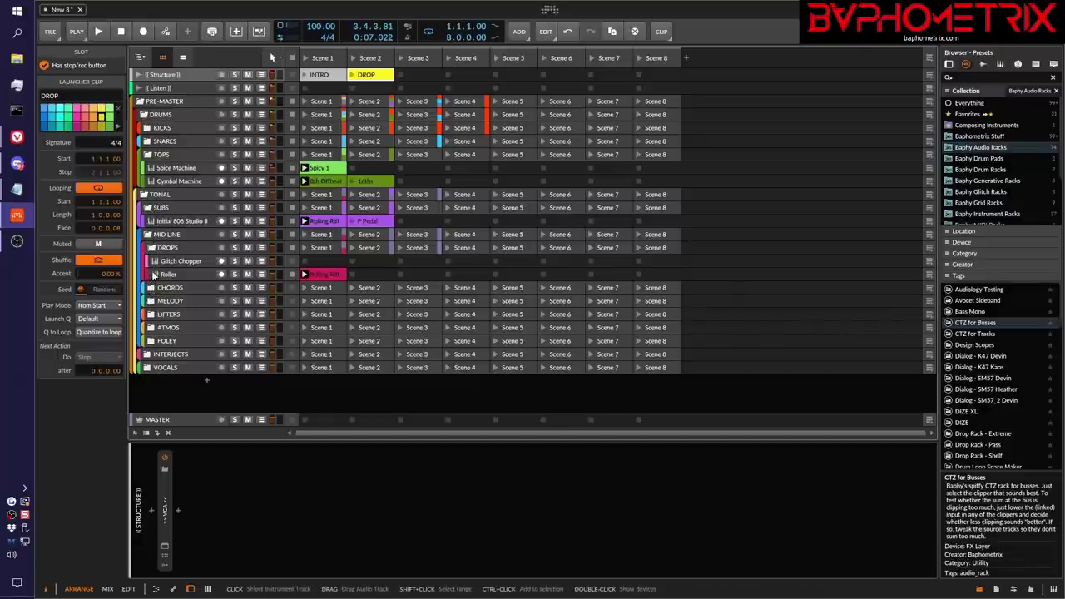
{"action": "left_click", "coordinate": [148, 141]}
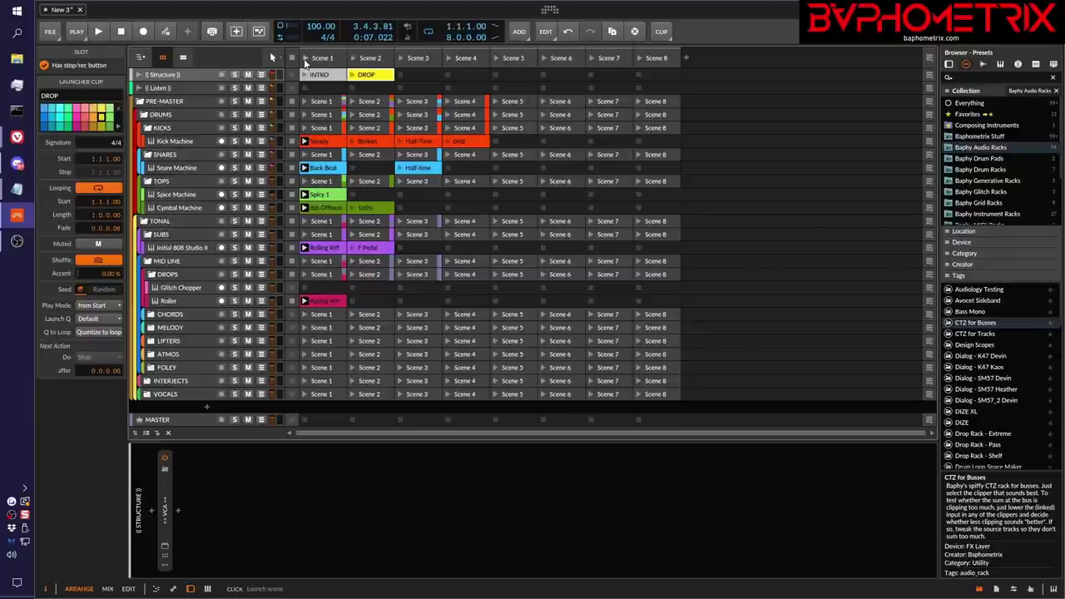
{"action": "left_click", "coordinate": [304, 58]}
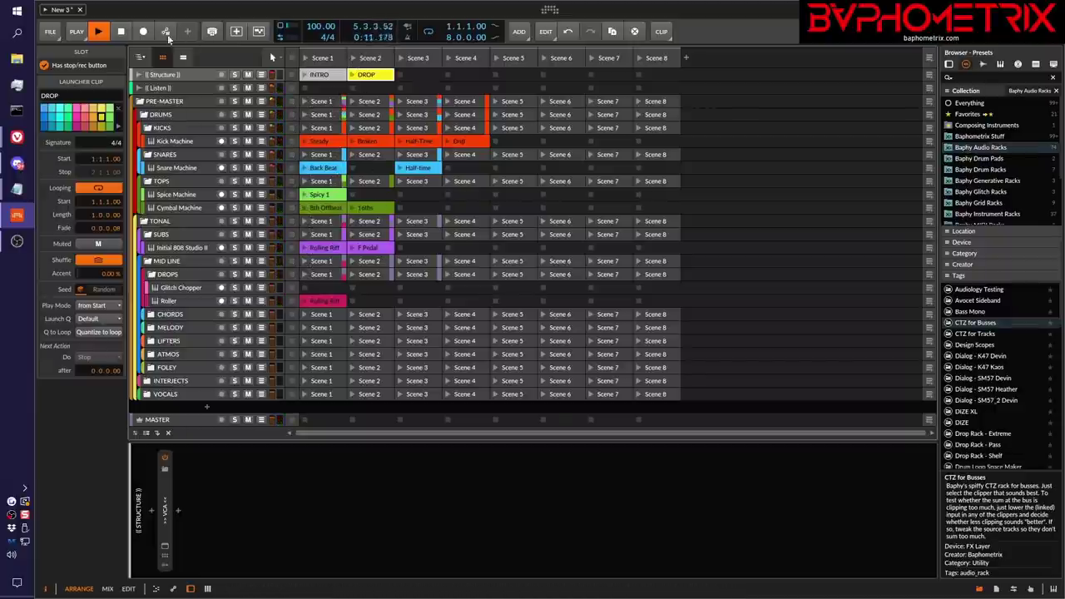
{"action": "key", "text": "space"}
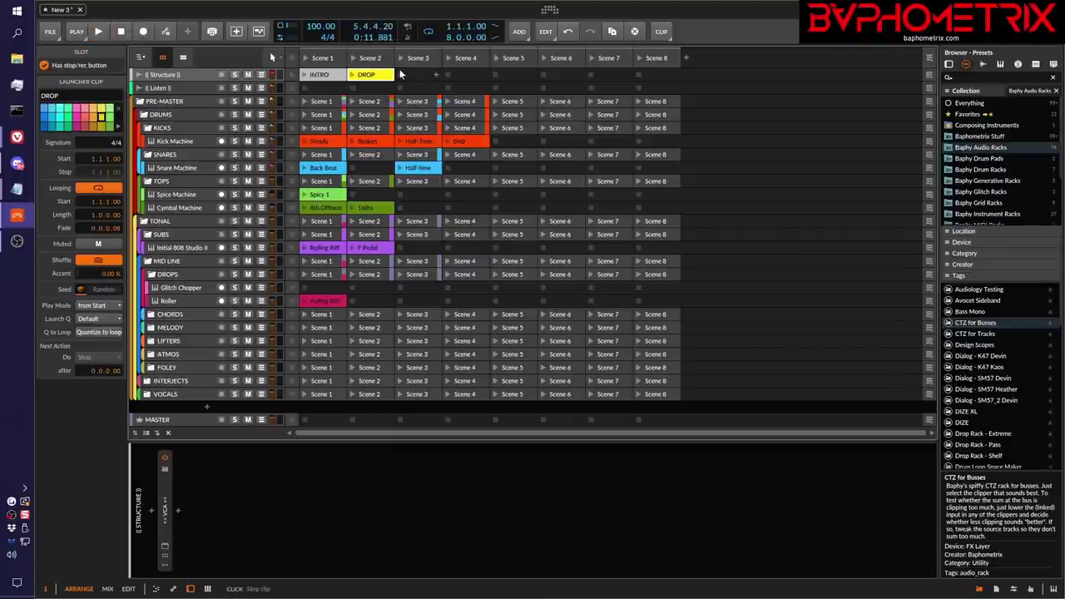
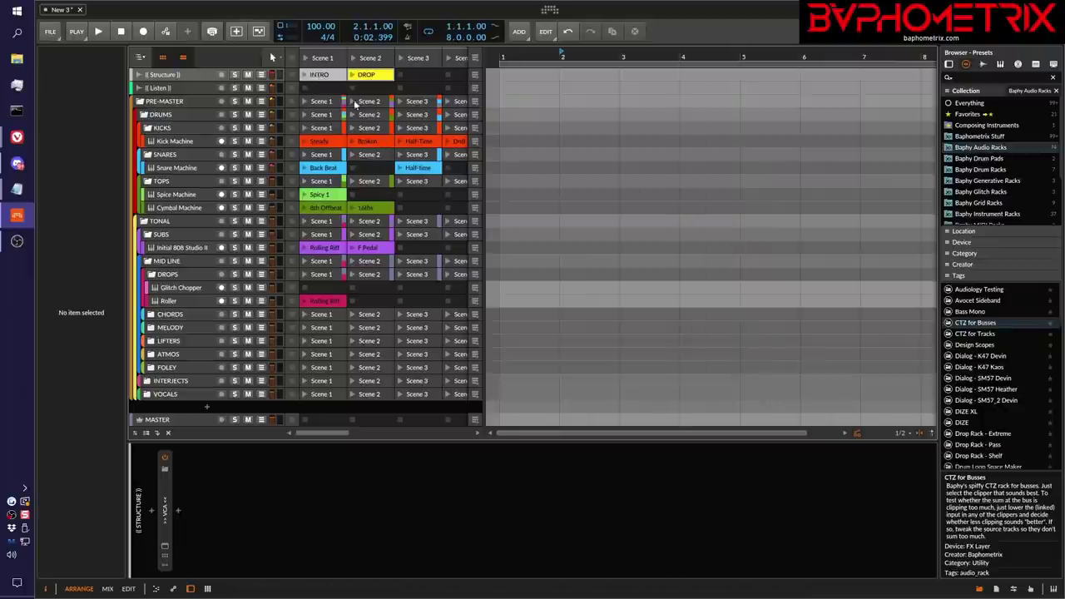
Step: Place Scene 1 at bar 1 of the arranger timeline and Scene 2 directly after it at bar 9
{"action": "left_click", "coordinate": [321, 58]}
{"action": "left_click_drag", "start_coordinate": [321, 60], "coordinate": [507, 77]}
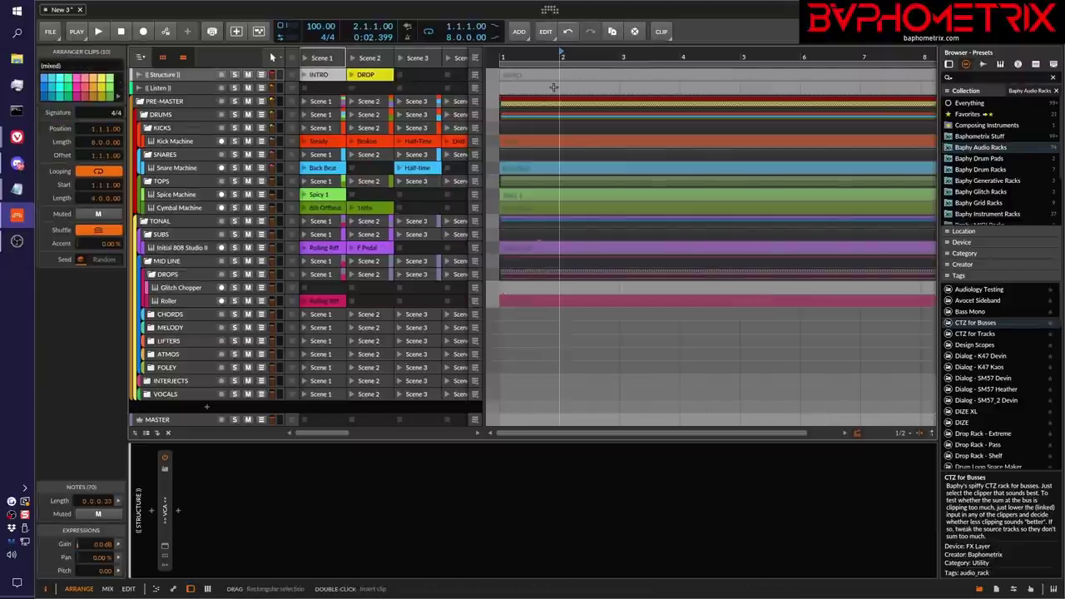
{"action": "scroll", "coordinate": [553, 87], "scroll_direction": "right", "scroll_amount": 5}
{"action": "scroll", "coordinate": [554, 86], "scroll_direction": "right", "scroll_amount": 3}
{"action": "scroll", "coordinate": [553, 87], "scroll_direction": "left", "scroll_amount": 5}
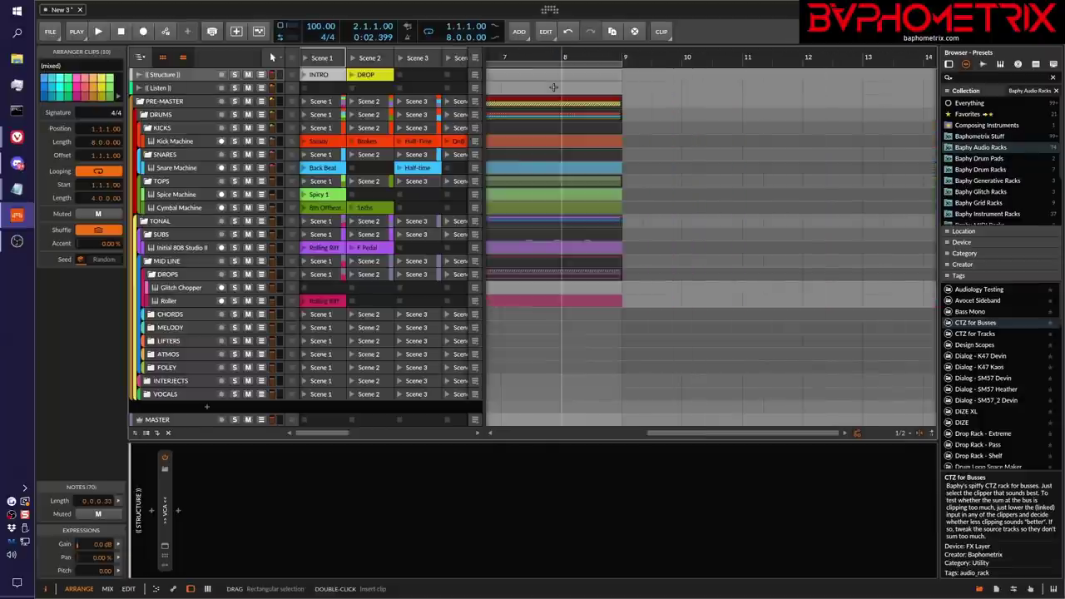
{"action": "mouse_move", "coordinate": [370, 58]}
{"action": "left_mouse_down"}
{"action": "mouse_move", "coordinate": [643, 73]}
{"action": "mouse_move", "coordinate": [625, 73]}
{"action": "left_mouse_up"}
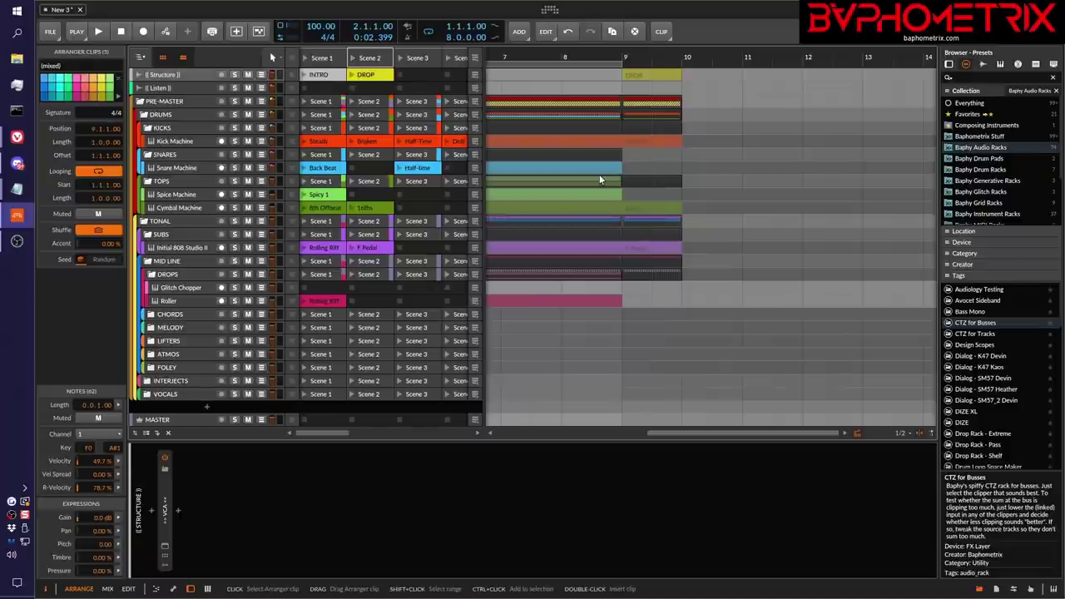
Step: Show only the arranger timeline and jump between the INTRO and DROP sections using their clips on the Structure track
{"action": "left_click", "coordinate": [184, 58]}
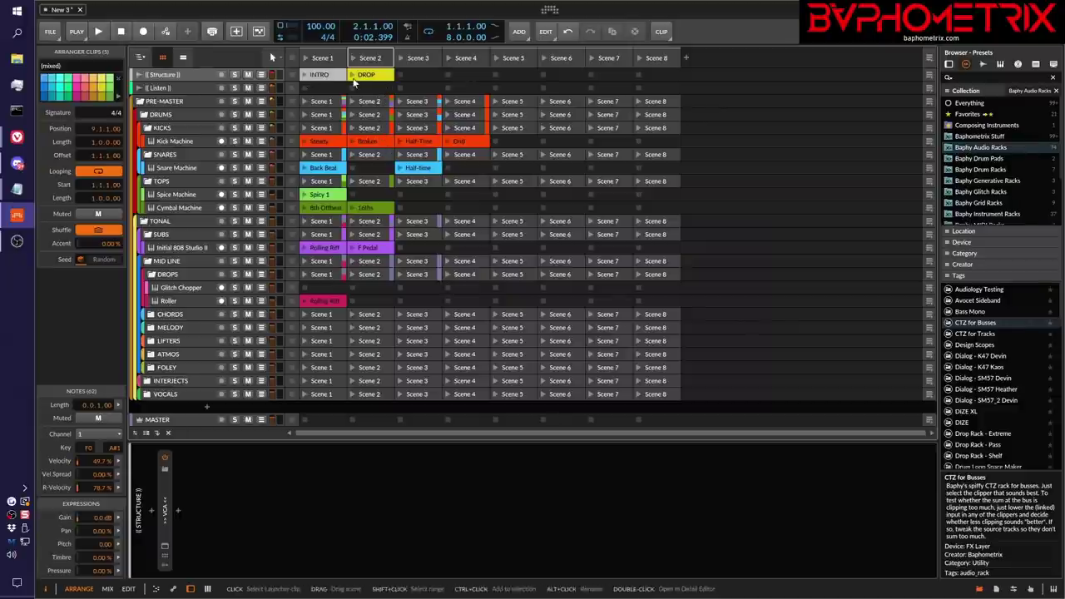
{"action": "left_click", "coordinate": [163, 62]}
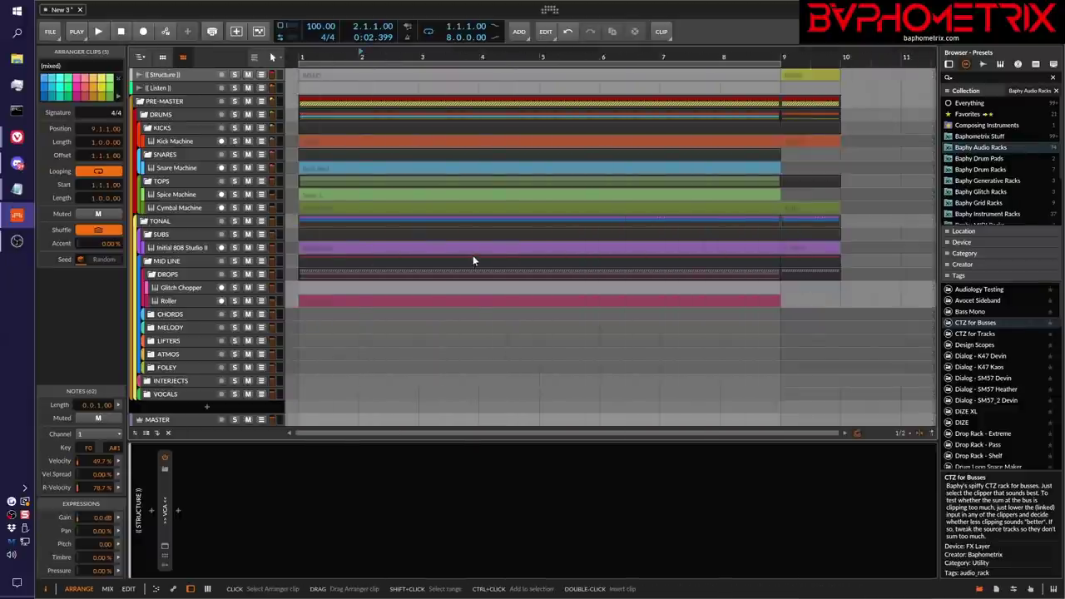
{"action": "left_click", "coordinate": [380, 74]}
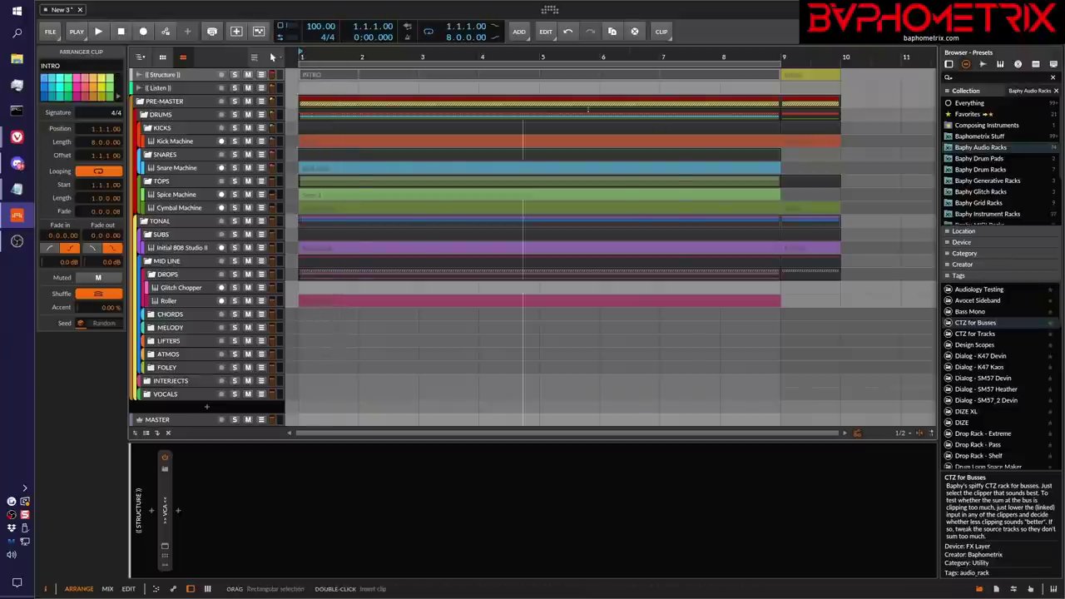
{"action": "left_click", "coordinate": [819, 74]}
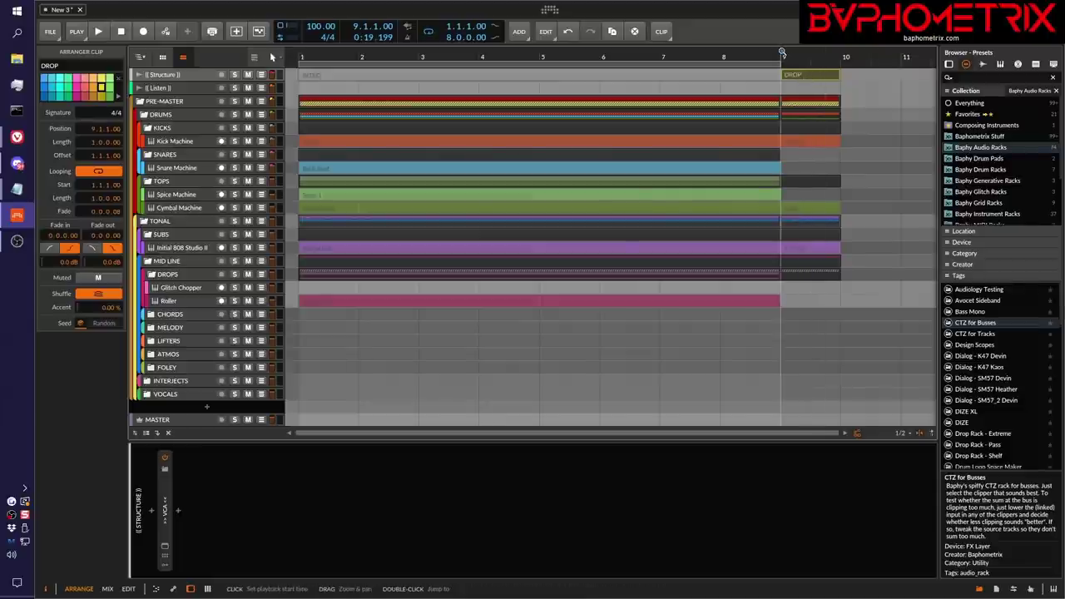
{"action": "left_click", "coordinate": [750, 77]}
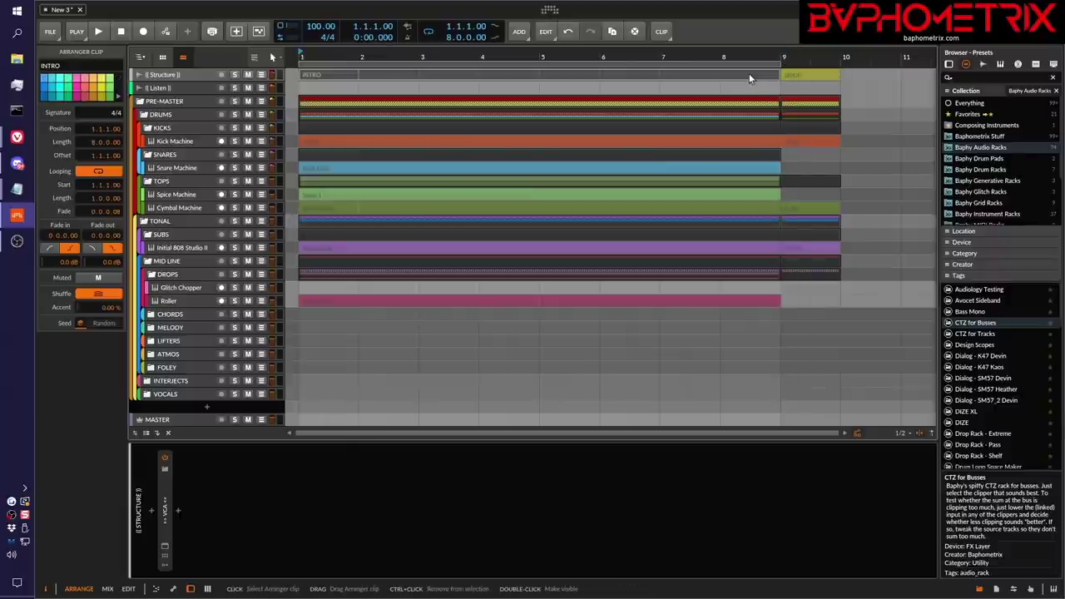
{"action": "left_click", "coordinate": [821, 78]}
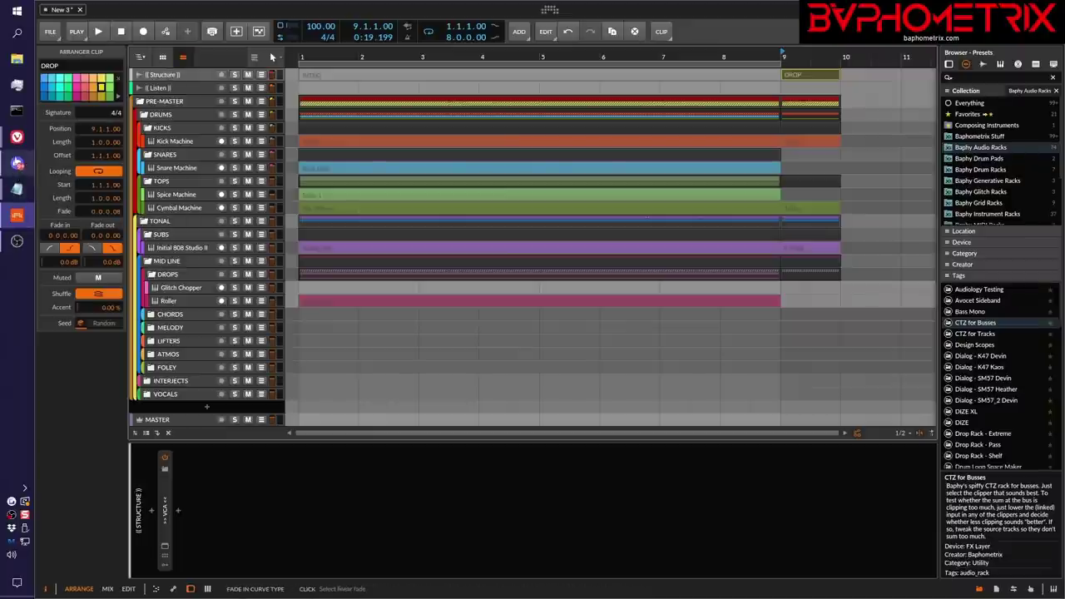
Step: Switch to the Vivaldi window showing the YouTube playlist "Mixing Loud with the Clip-to-Zero (CTZ) strategy"
{"action": "mouse_move", "coordinate": [15, 143]}
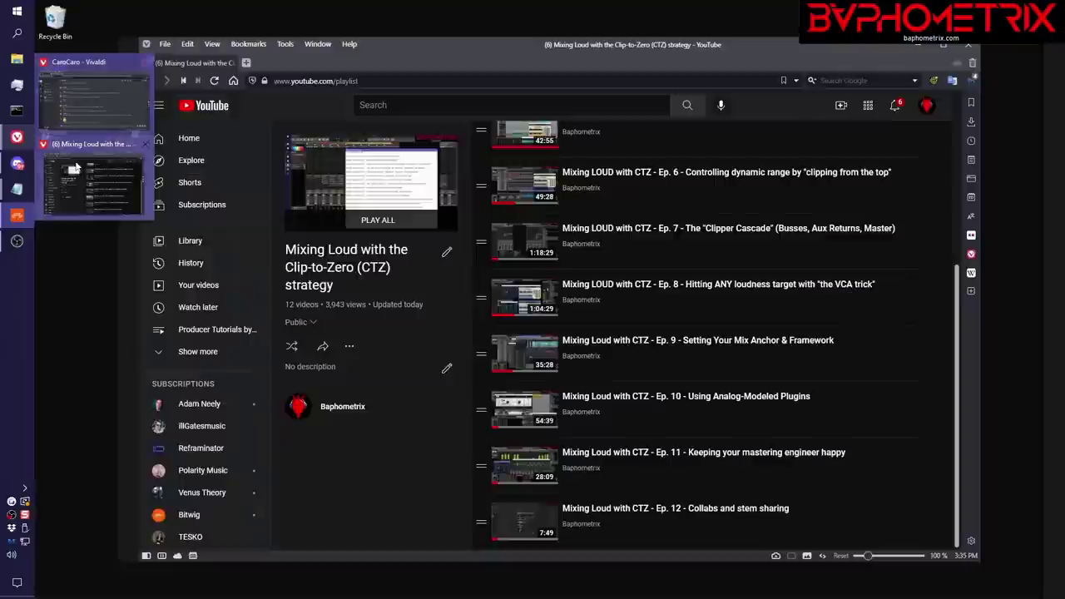
{"action": "left_click", "coordinate": [92, 181]}
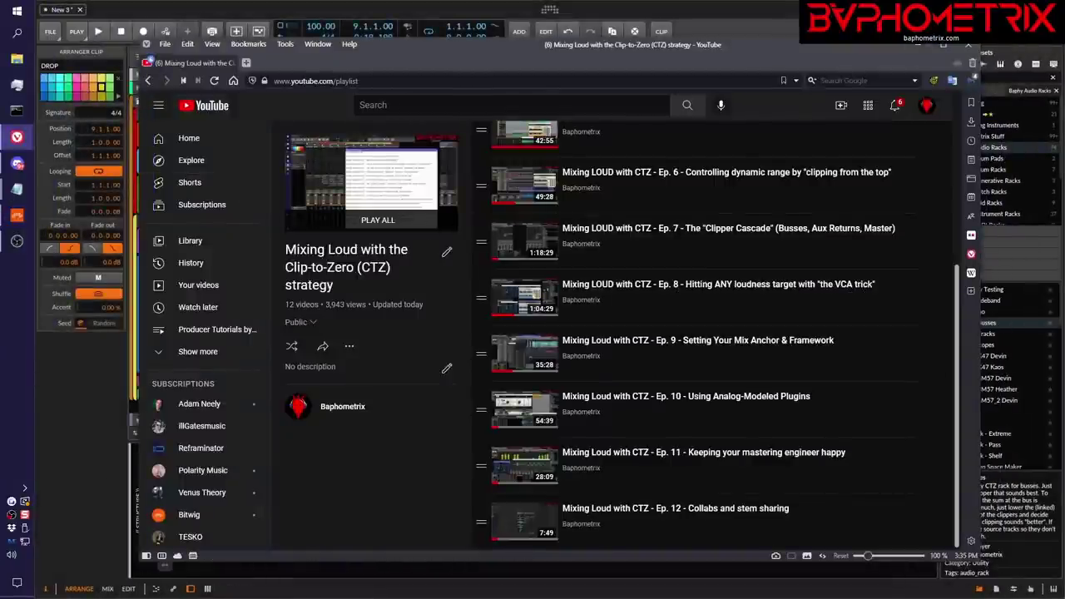
Step: Return to Bitwig Studio, select the Structure track and collapse the DRUMS and TONAL groups in the arranger
{"action": "key", "text": "alt+Tab"}
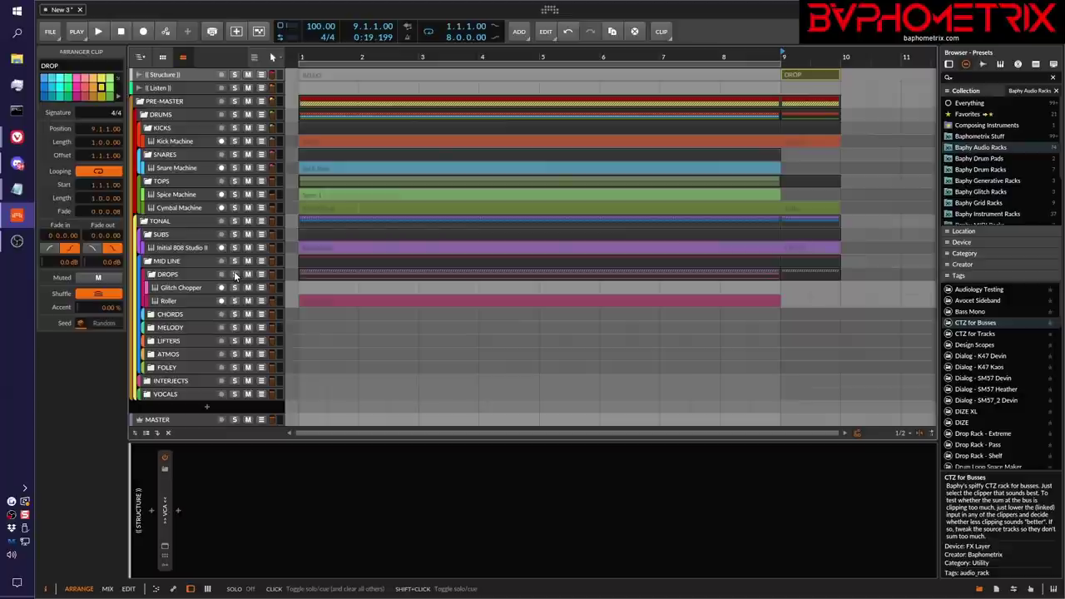
{"action": "left_click", "coordinate": [181, 78]}
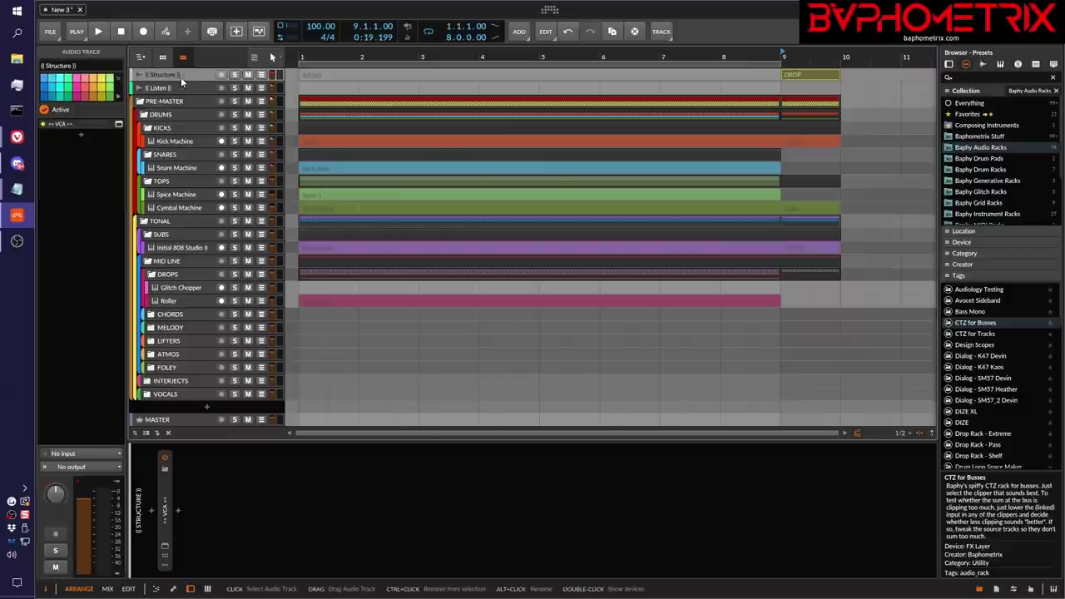
{"action": "left_click", "coordinate": [141, 101]}
{"action": "left_click", "coordinate": [141, 102]}
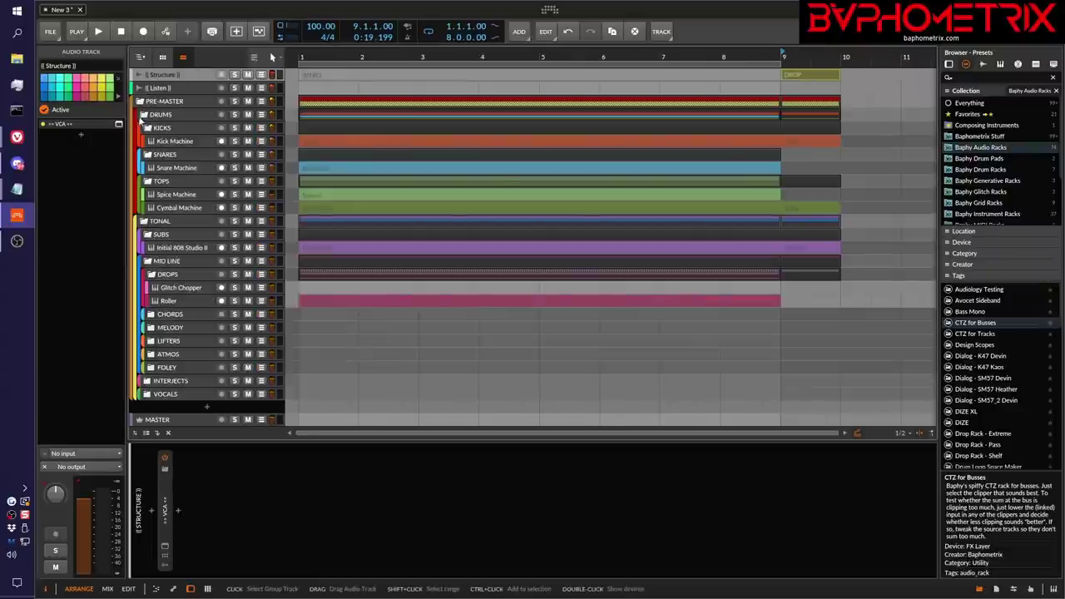
{"action": "left_click", "coordinate": [143, 115]}
{"action": "left_click", "coordinate": [143, 128]}
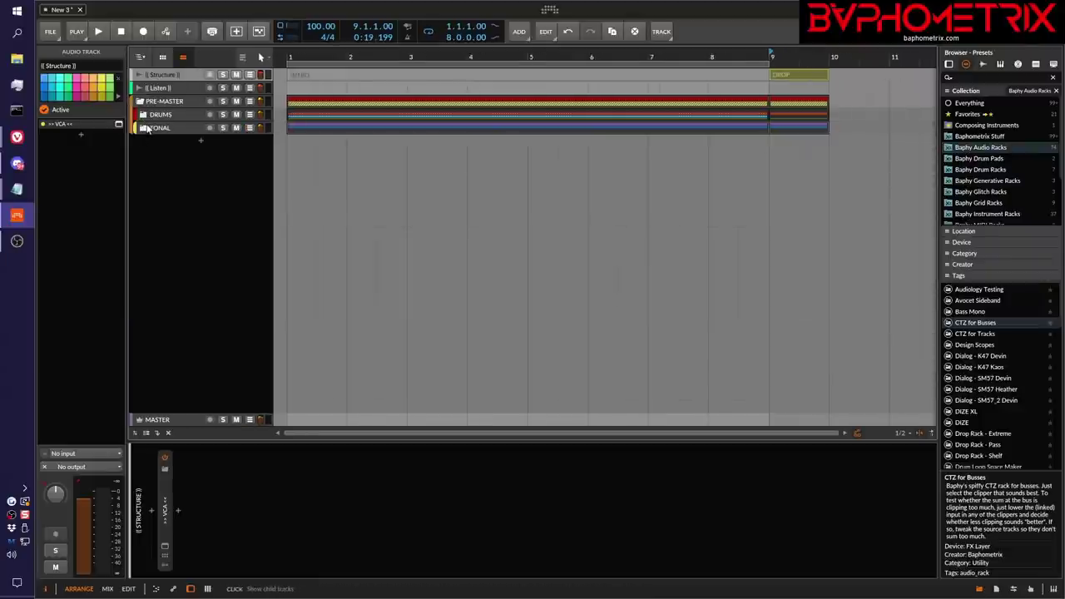
Step: In the mixer, open the VCA plug-in on the Structure track, examine its Gain control and close it
{"action": "key", "text": "alt+2"}
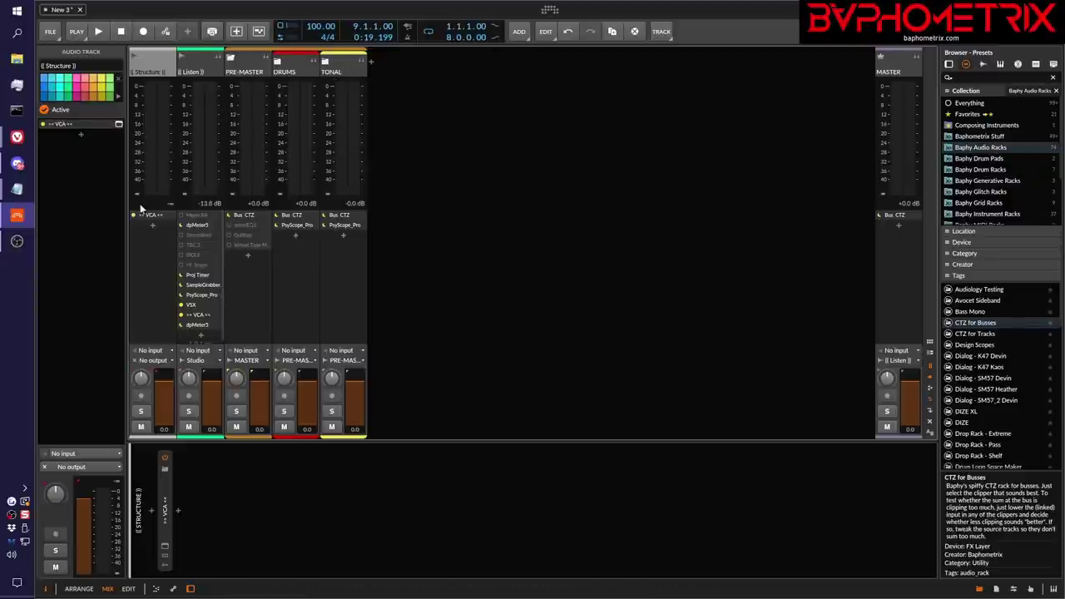
{"action": "left_click", "coordinate": [171, 218]}
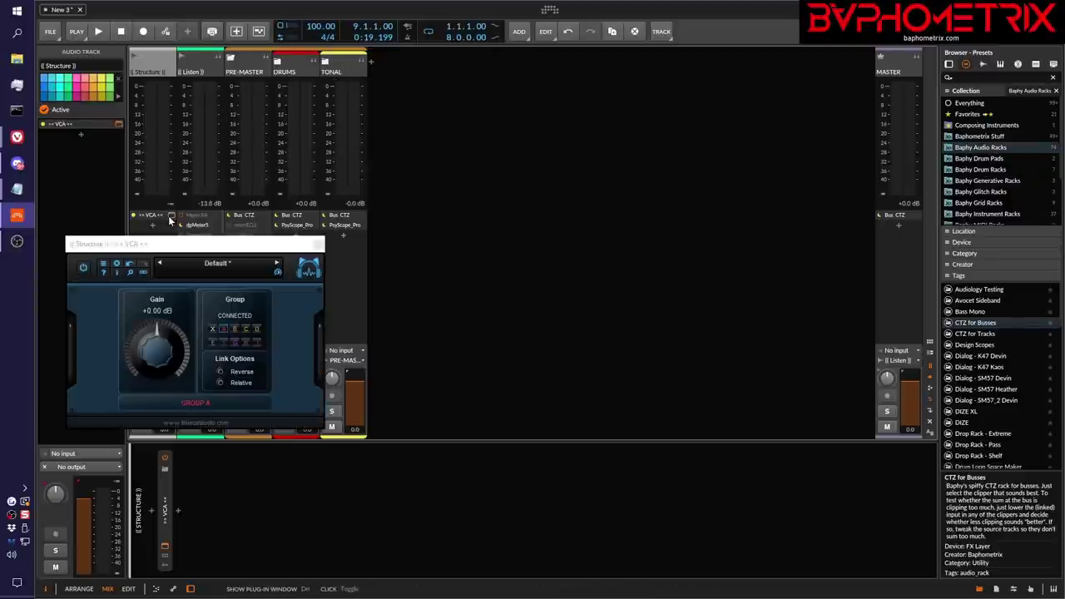
{"action": "left_click_drag", "start_coordinate": [142, 387], "coordinate": [160, 353]}
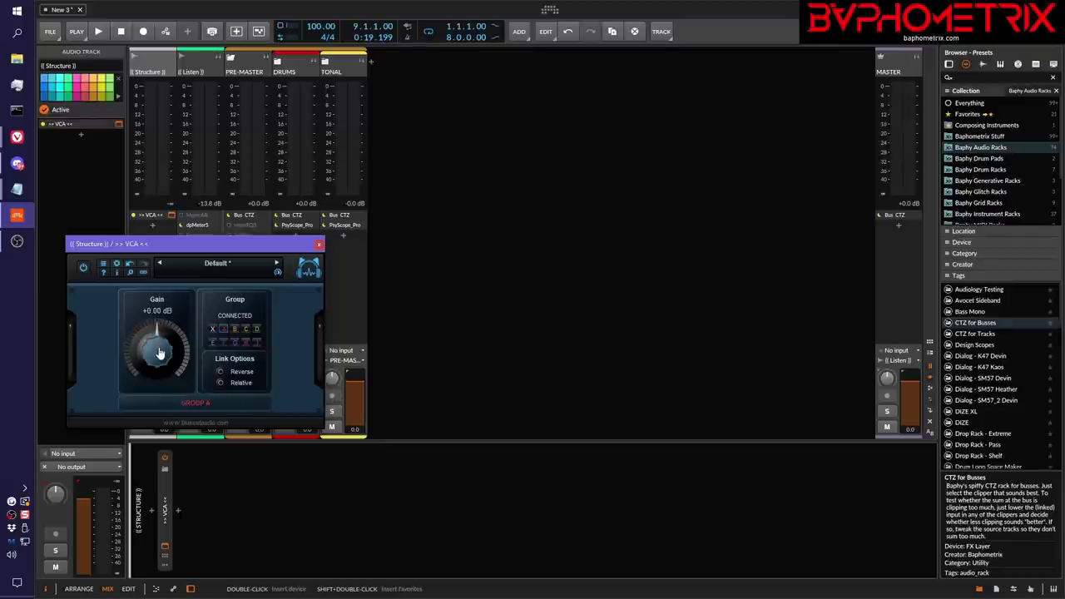
{"action": "left_click", "coordinate": [318, 244]}
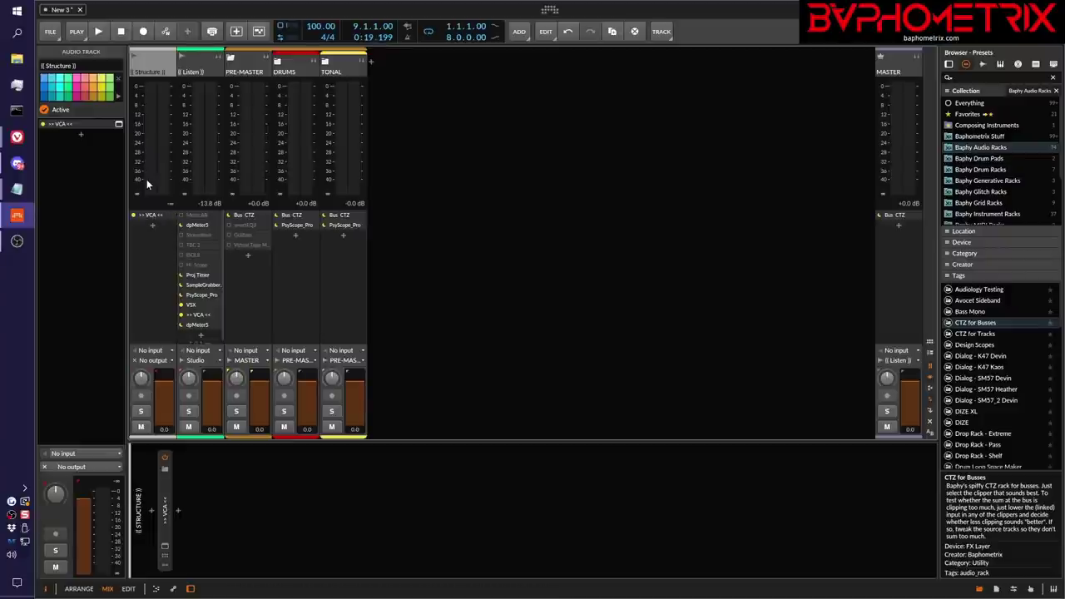
Step: Expand the DRUMS and TONAL groups in the mixer and collapse their KICKS, SNARES, TOPS, SUBS and DROPS subgroups
{"action": "left_click", "coordinate": [278, 62]}
{"action": "left_click", "coordinate": [278, 64]}
{"action": "left_click", "coordinate": [325, 63]}
{"action": "left_click", "coordinate": [325, 62]}
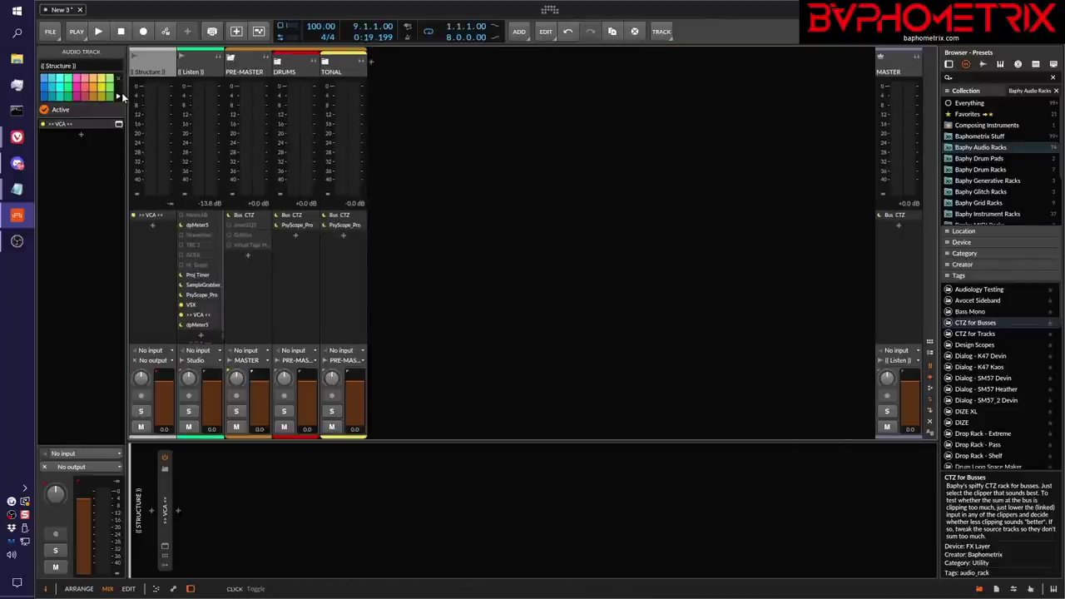
{"action": "left_click", "coordinate": [278, 62]}
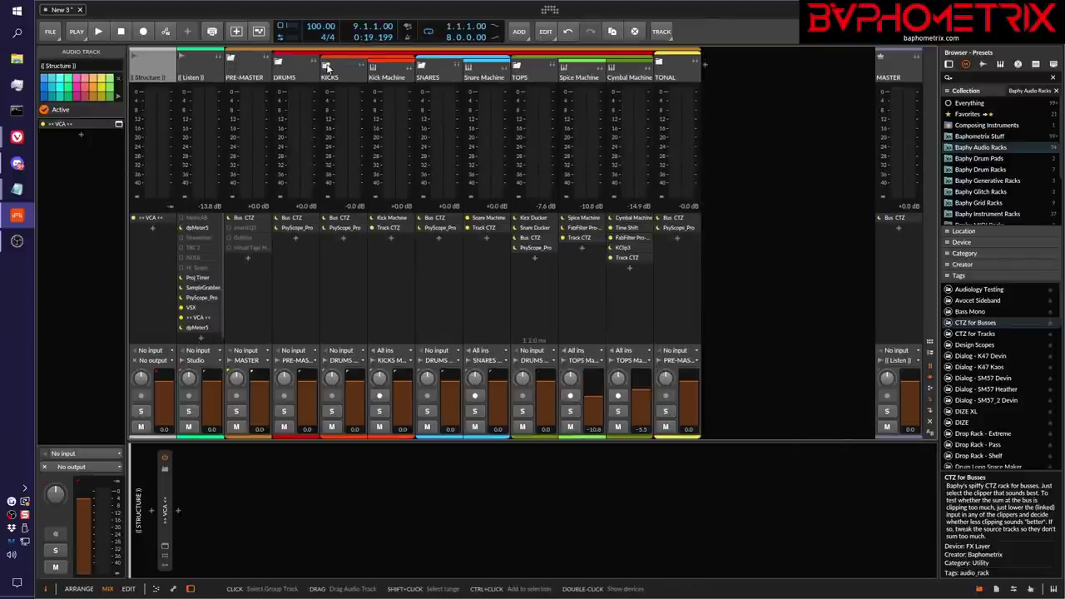
{"action": "left_click", "coordinate": [326, 64]}
{"action": "left_click", "coordinate": [380, 70]}
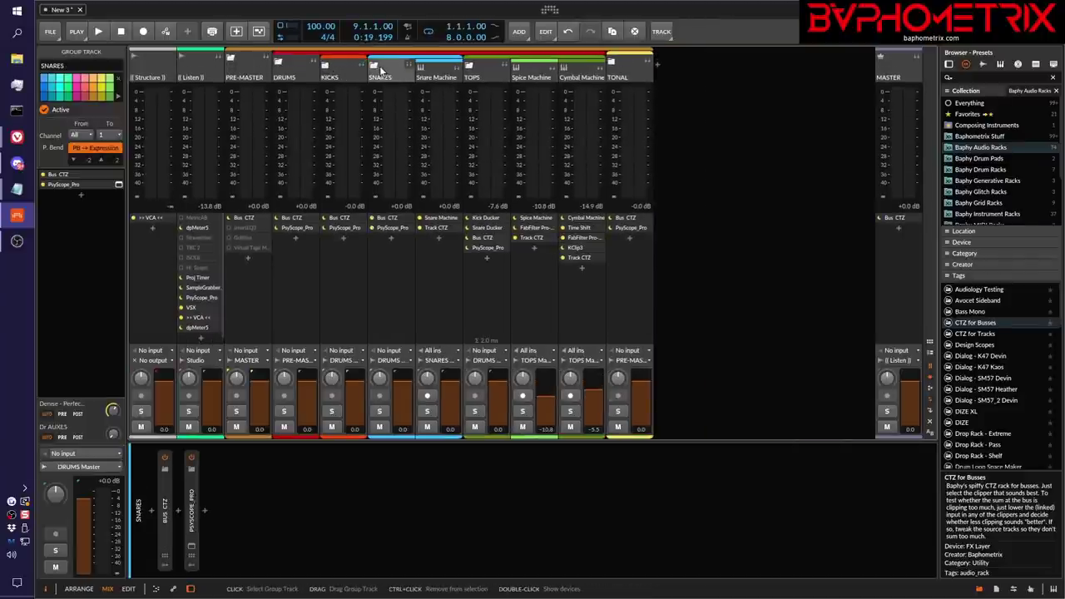
{"action": "left_click", "coordinate": [375, 64]}
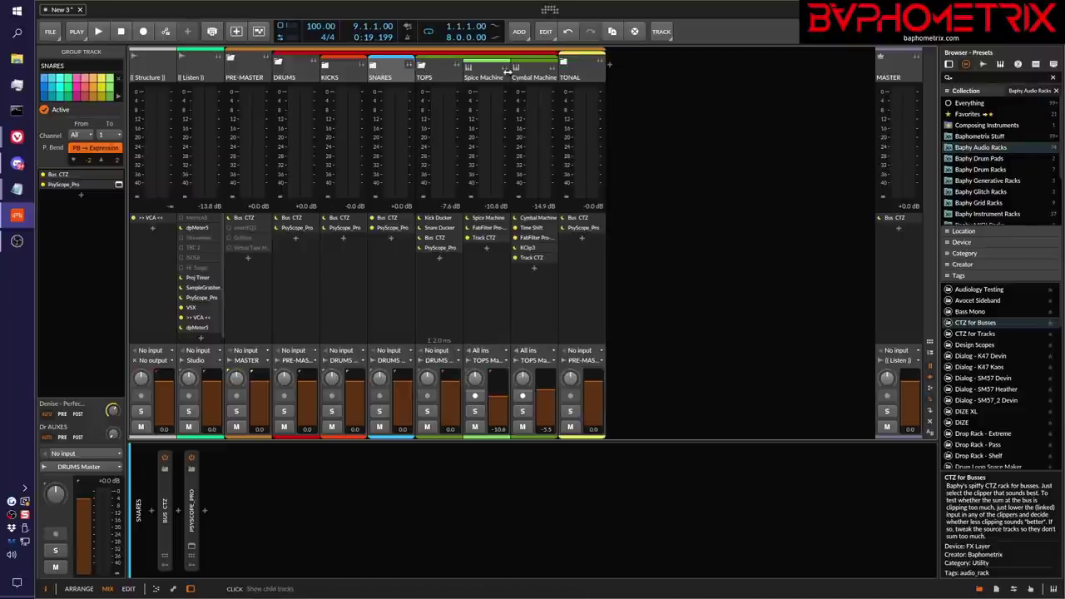
{"action": "left_click", "coordinate": [421, 66]}
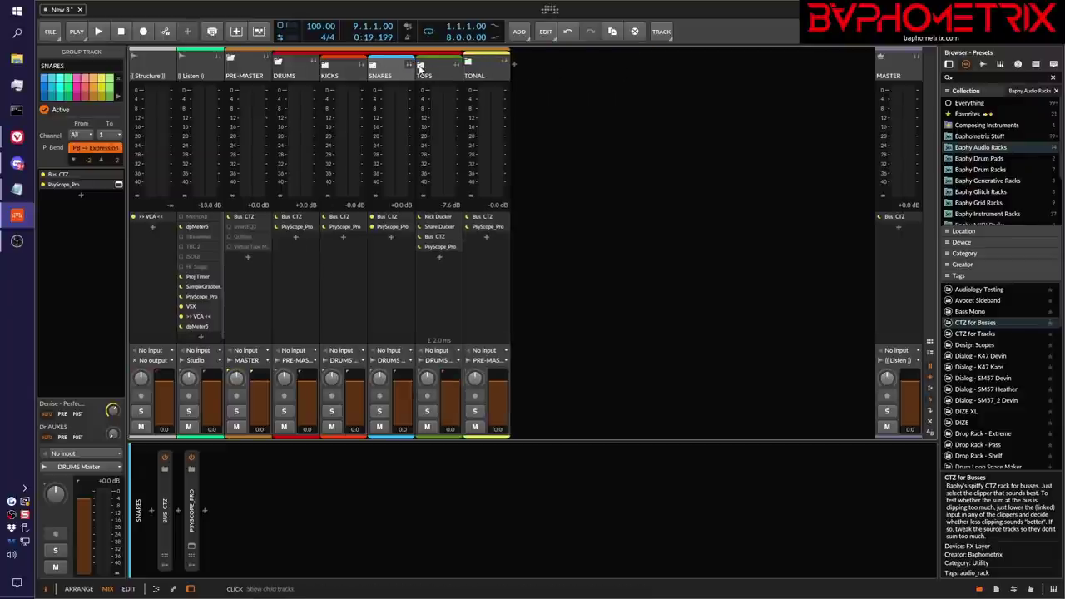
{"action": "left_click", "coordinate": [469, 63]}
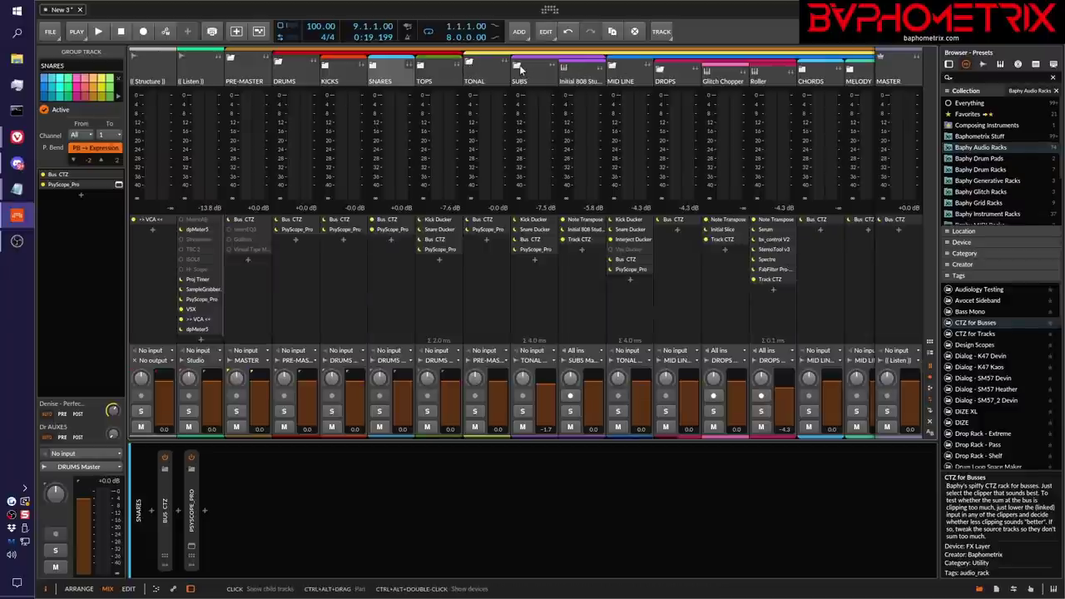
{"action": "left_click", "coordinate": [518, 66]}
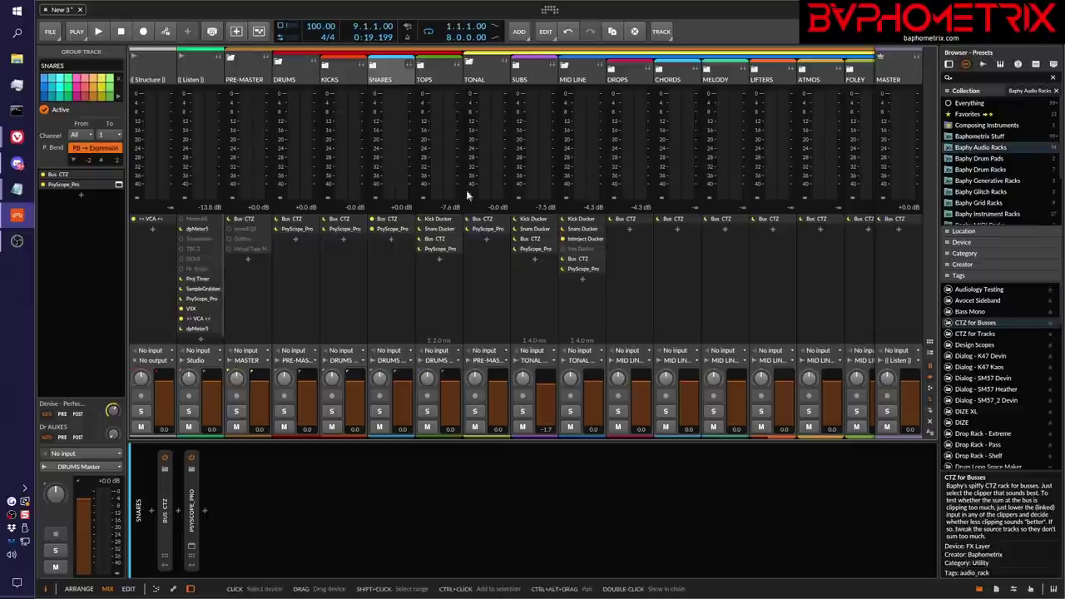
Step: Select the Listen track and open its PsyScope_Pro to view the bus waveforms as layers
{"action": "left_click", "coordinate": [206, 67]}
{"action": "left_click", "coordinate": [377, 546]}
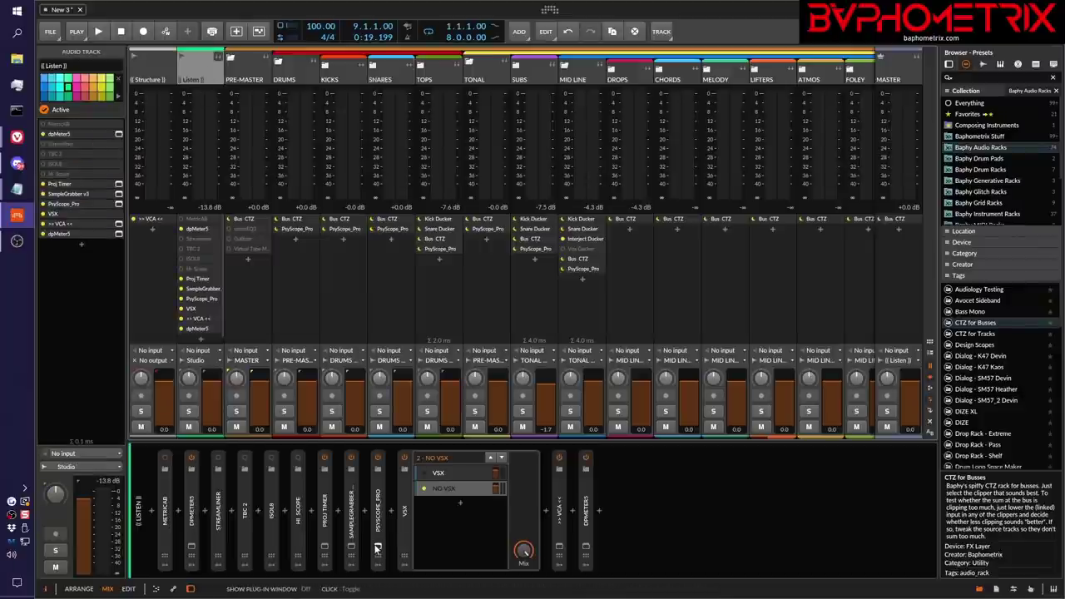
{"action": "left_click", "coordinate": [712, 570]}
{"action": "left_click", "coordinate": [714, 571]}
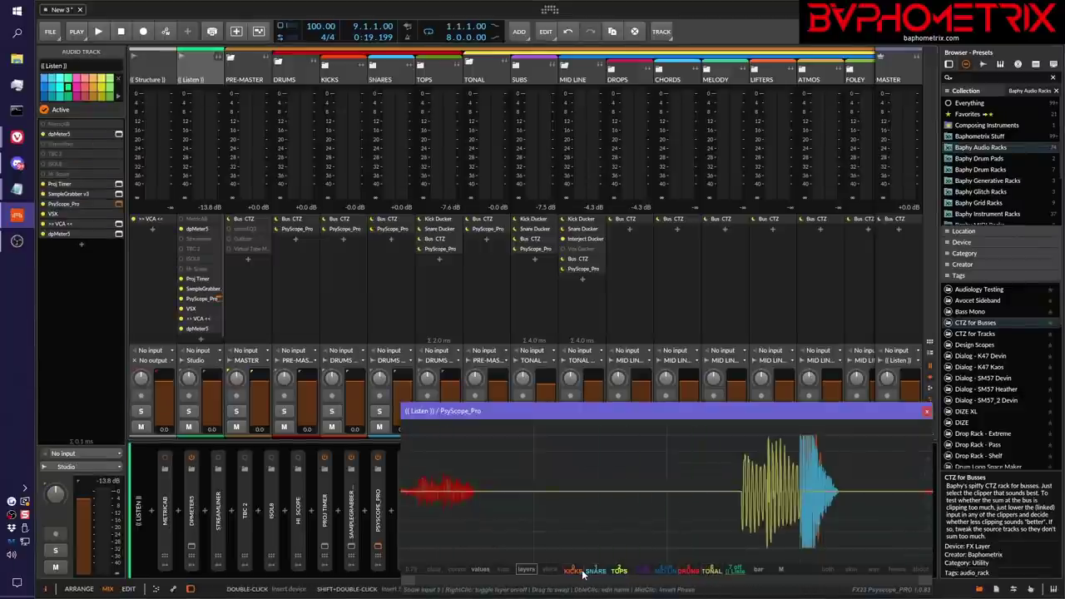
Step: Play the DROP section while showing only the clip launcher in the arrange view, and stop playback
{"action": "key", "text": "alt+1"}
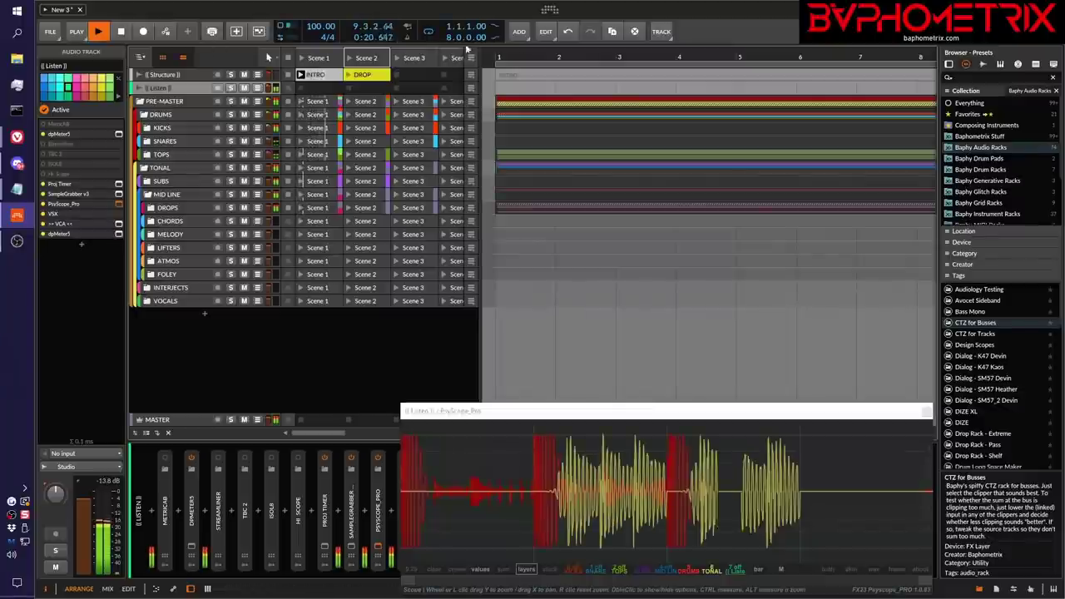
{"action": "left_click", "coordinate": [182, 56]}
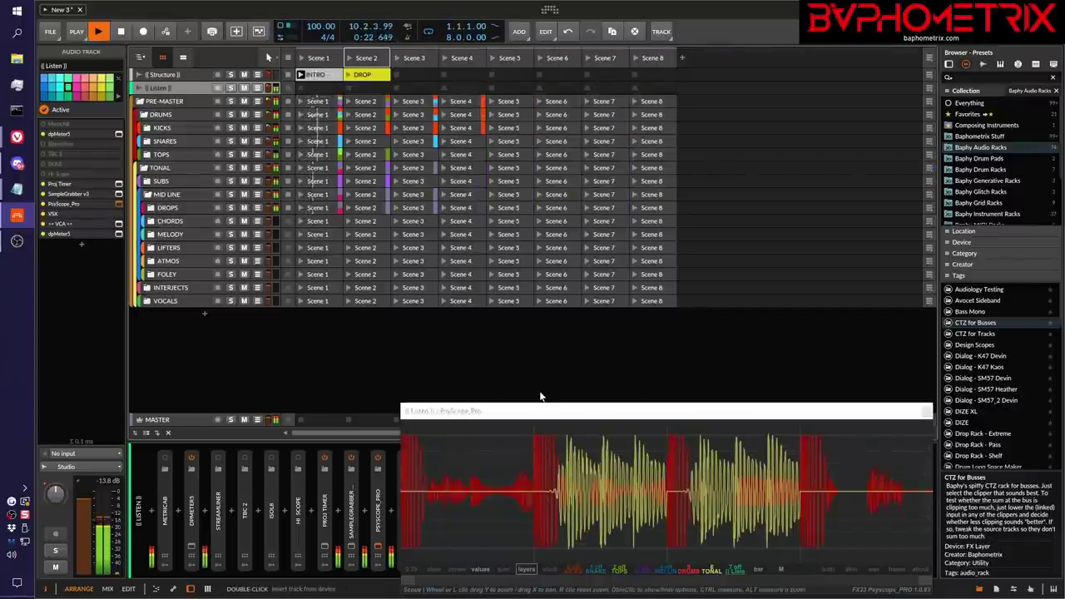
{"action": "key", "text": "space"}
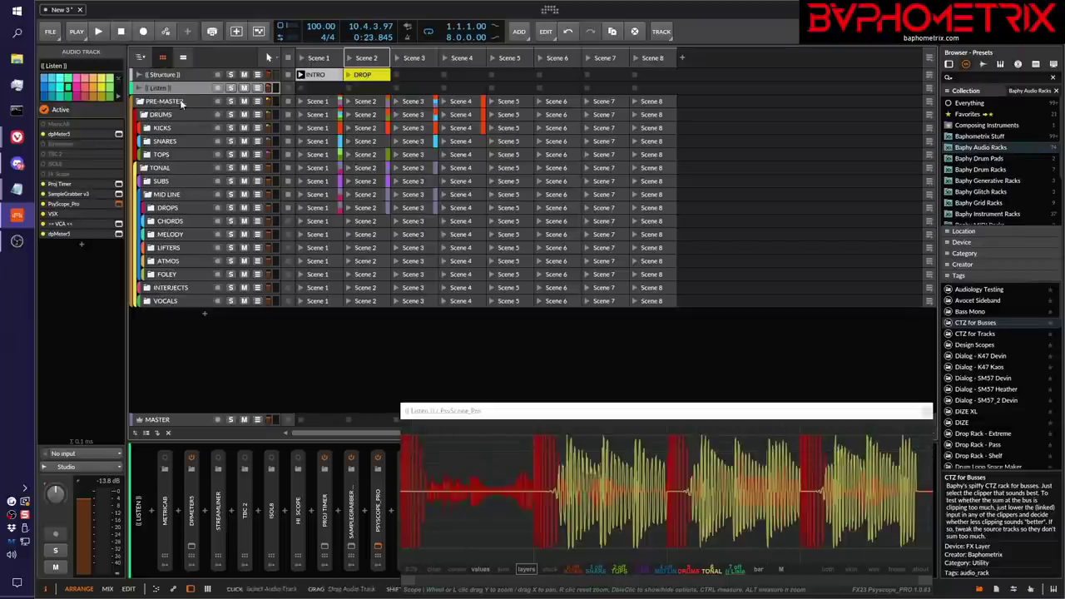
Step: Collapse the MID LINE group in the mixer and open its Kick Ducker, placed clear of the PsyScope_Pro window
{"action": "key", "text": "alt+2"}
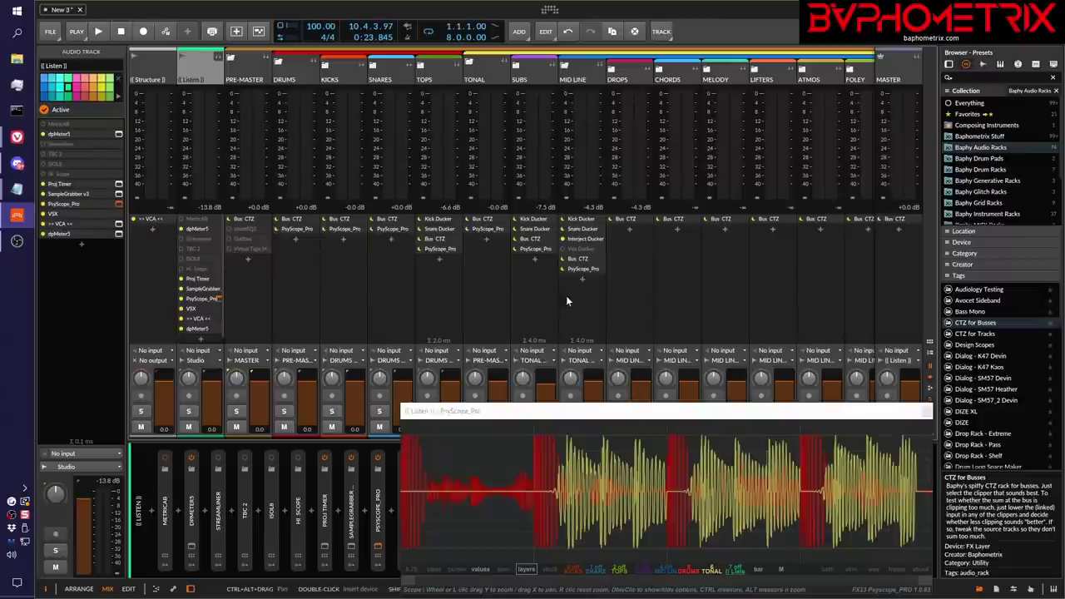
{"action": "left_click", "coordinate": [571, 75]}
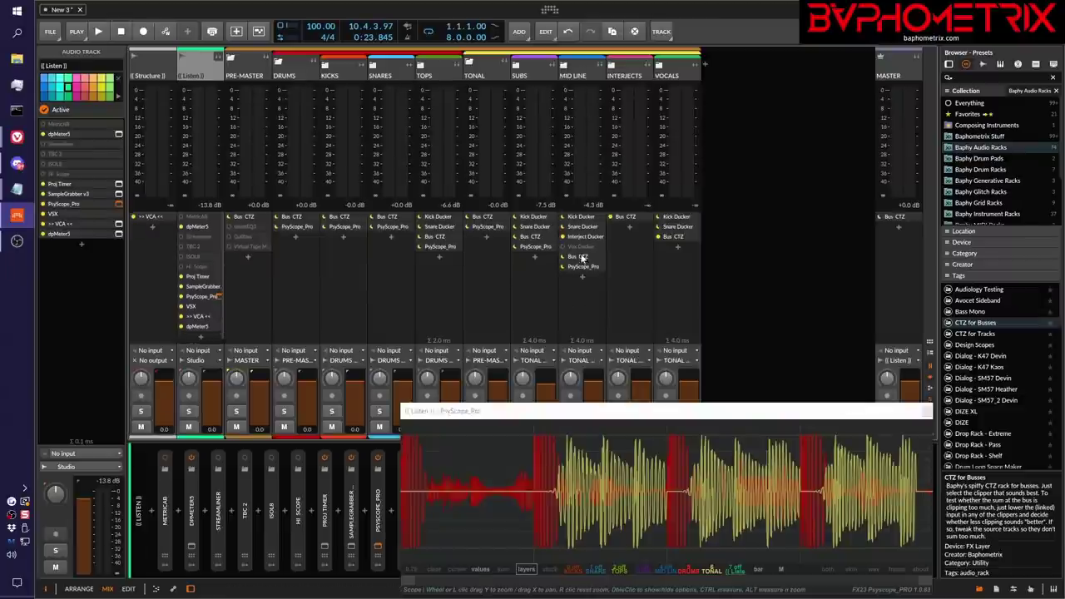
{"action": "left_click", "coordinate": [602, 217]}
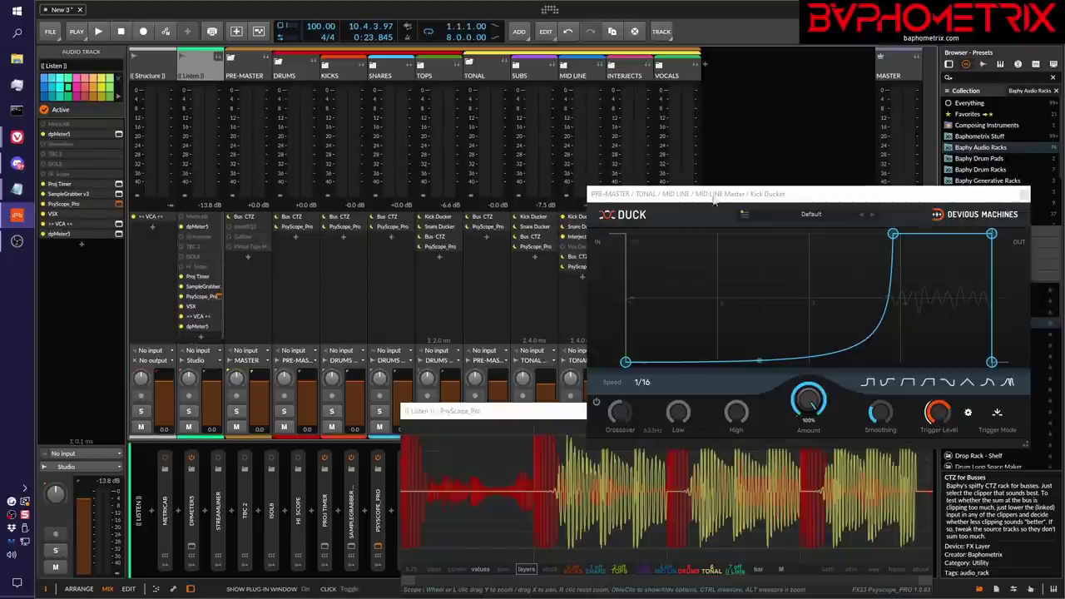
{"action": "left_click_drag", "start_coordinate": [720, 194], "coordinate": [743, 62]}
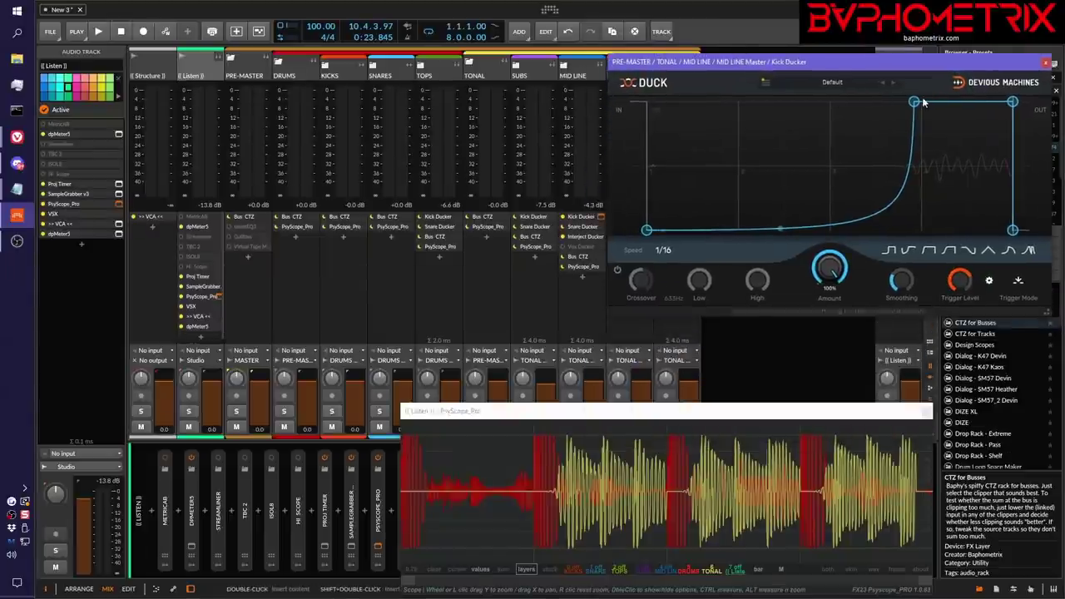
Step: Shorten the MID LINE Kick Ducker's curve so it recovers much earlier, and play the DROP section to refresh the scope
{"action": "left_click_drag", "start_coordinate": [914, 102], "coordinate": [722, 101]}
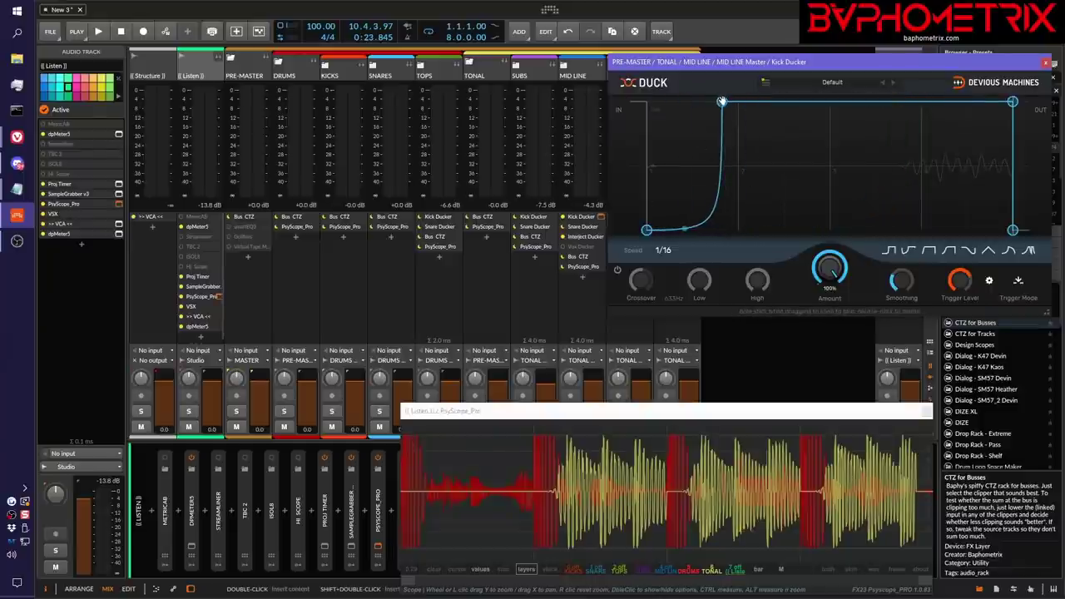
{"action": "left_click_drag", "start_coordinate": [722, 102], "coordinate": [733, 101]}
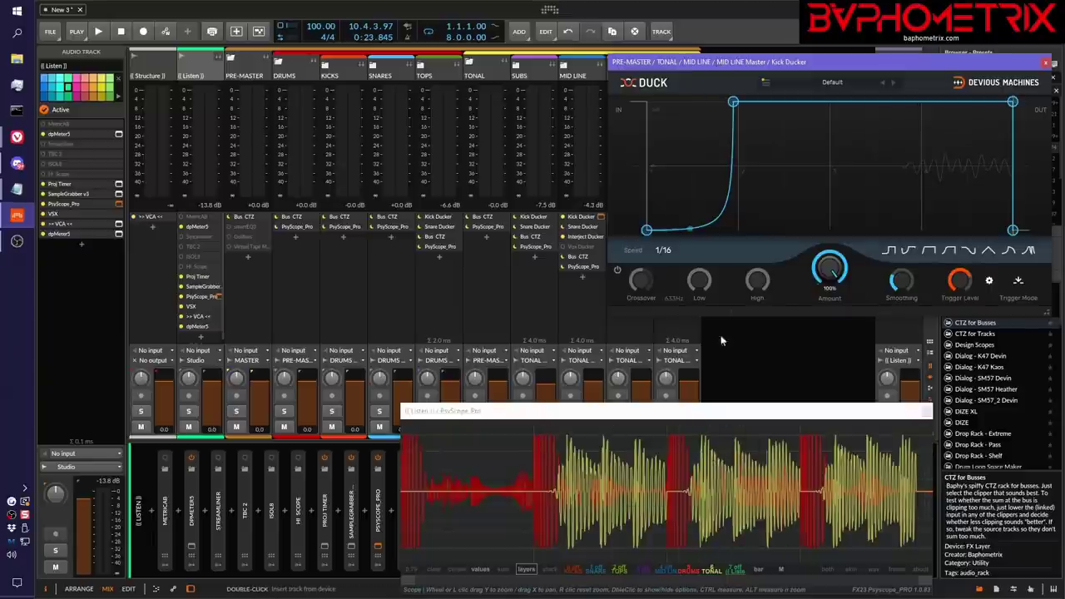
{"action": "key", "text": "space"}
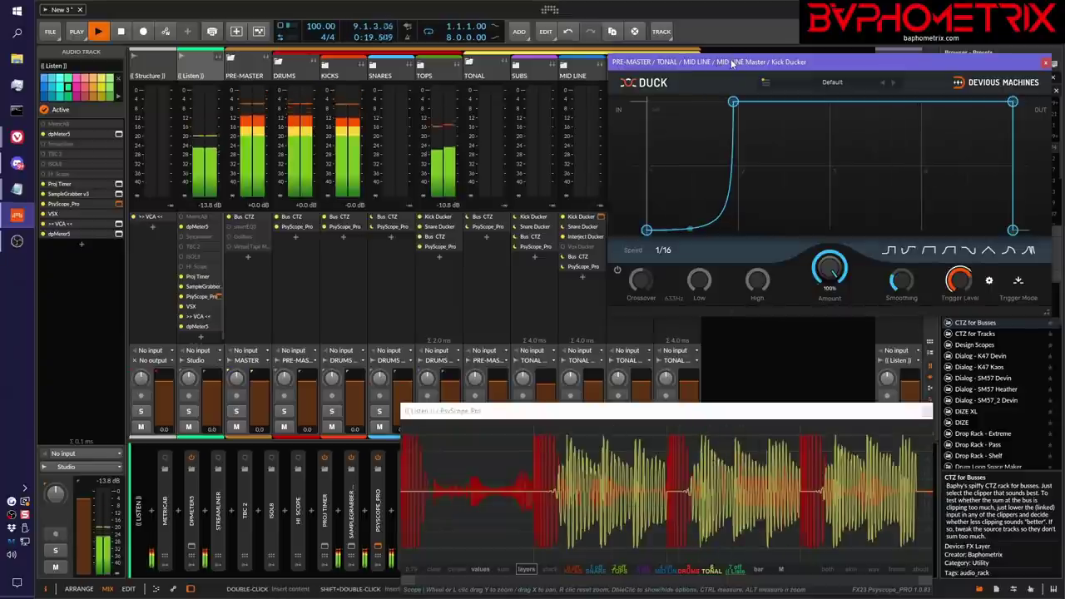
{"action": "key", "text": "space"}
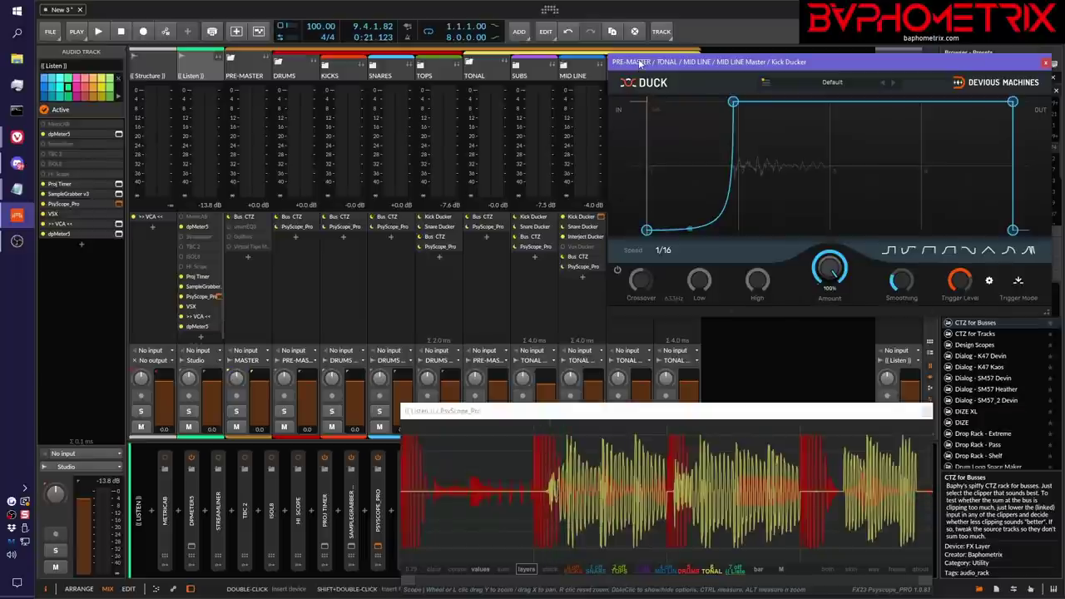
{"action": "left_click_drag", "start_coordinate": [640, 62], "coordinate": [649, 65]}
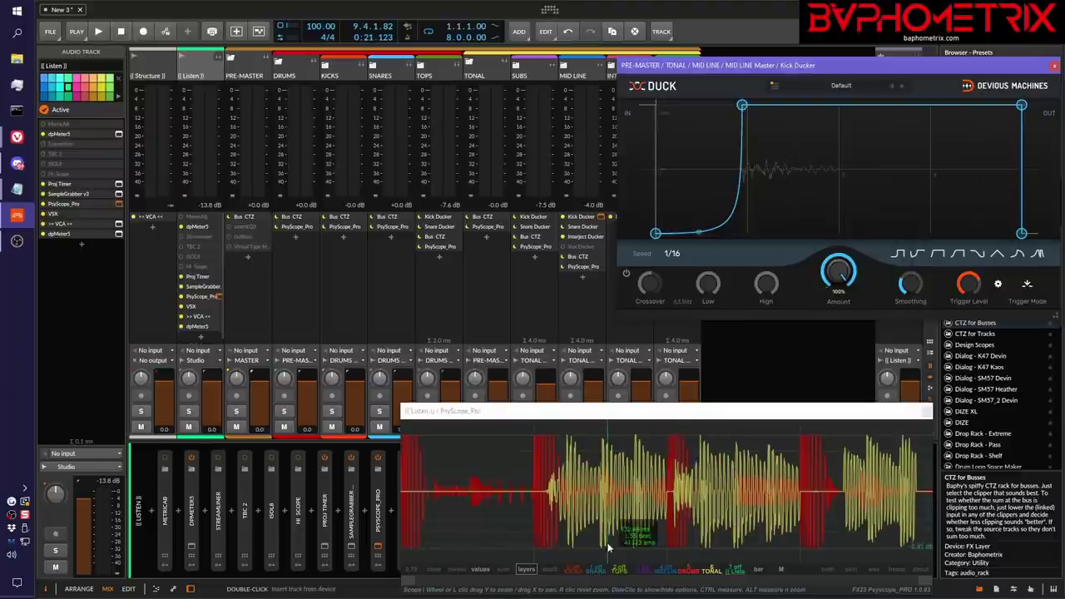
Step: Zoom into a kick hit in PsyScope_Pro and compare the summed waveform with the layered view
{"action": "left_click", "coordinate": [503, 570]}
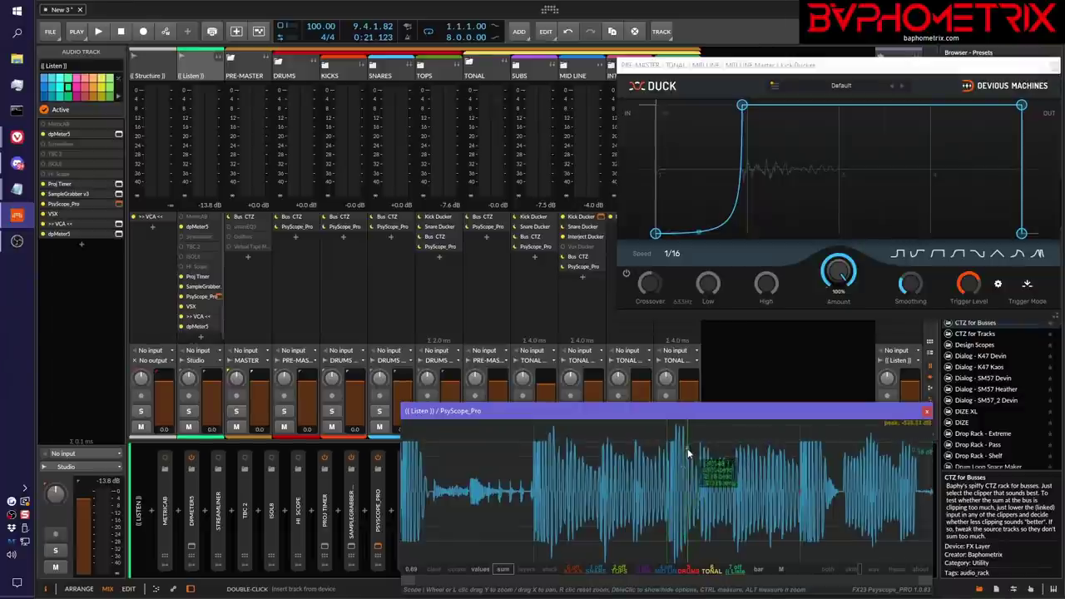
{"action": "left_click_drag", "start_coordinate": [691, 453], "coordinate": [671, 481]}
{"action": "scroll", "coordinate": [671, 481], "scroll_direction": "up", "scroll_amount": 2}
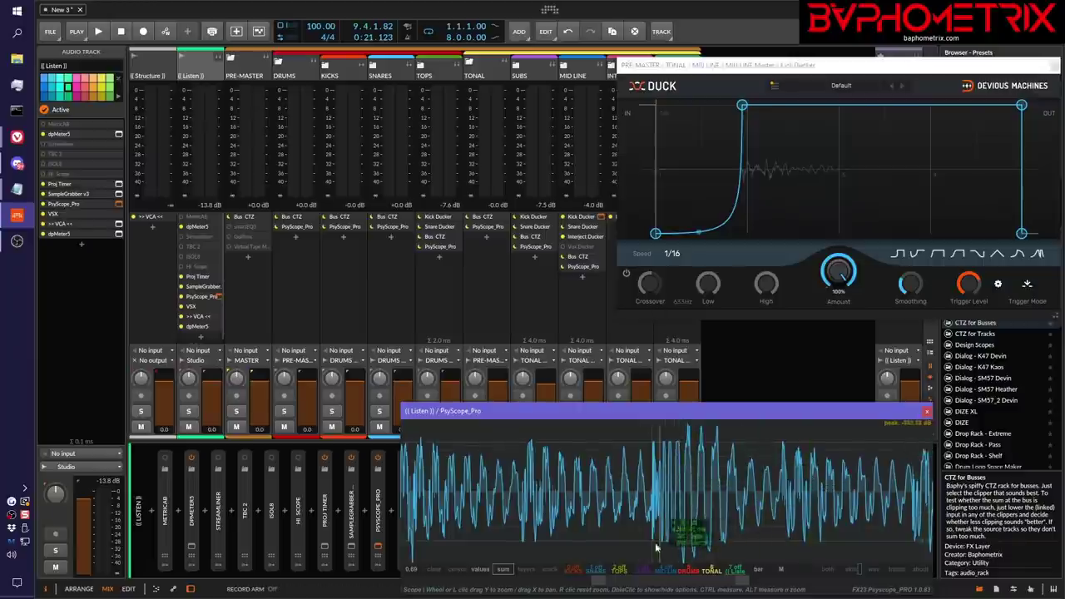
{"action": "left_click", "coordinate": [525, 570]}
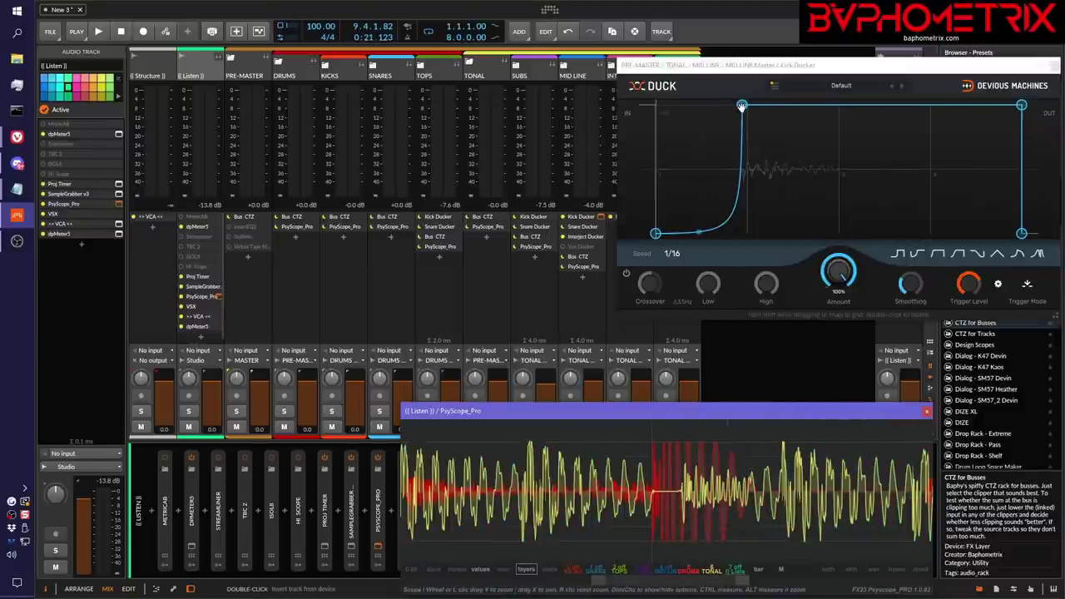
Step: Lengthen the MID LINE Kick Ducker's curve during playback so it recovers later, and view the summed waveform in PsyScope_Pro
{"action": "key", "text": "space"}
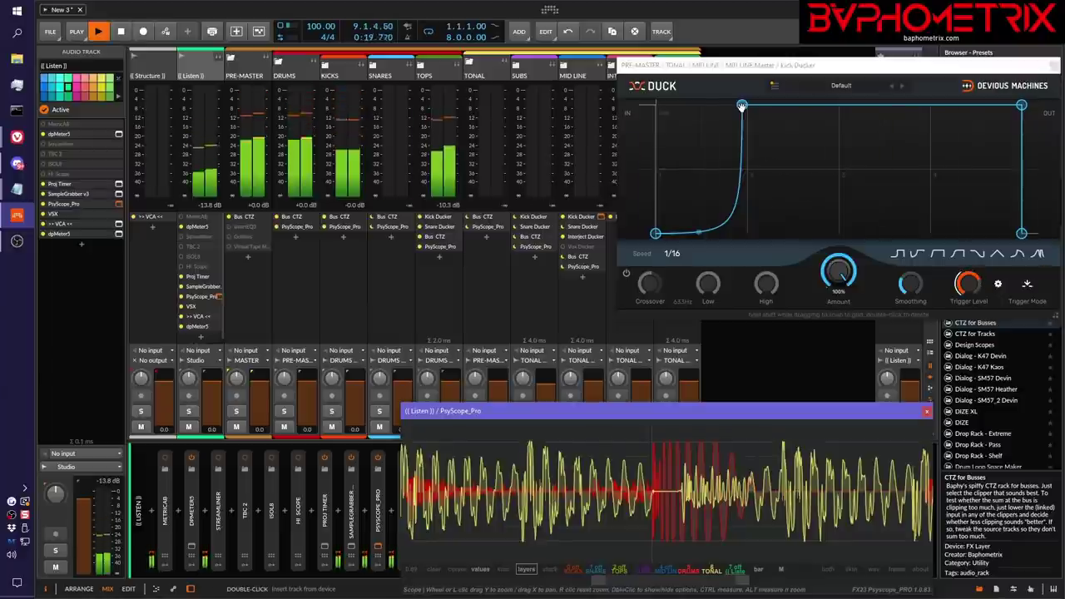
{"action": "left_click", "coordinate": [741, 106]}
{"action": "left_click_drag", "start_coordinate": [741, 106], "coordinate": [826, 103]}
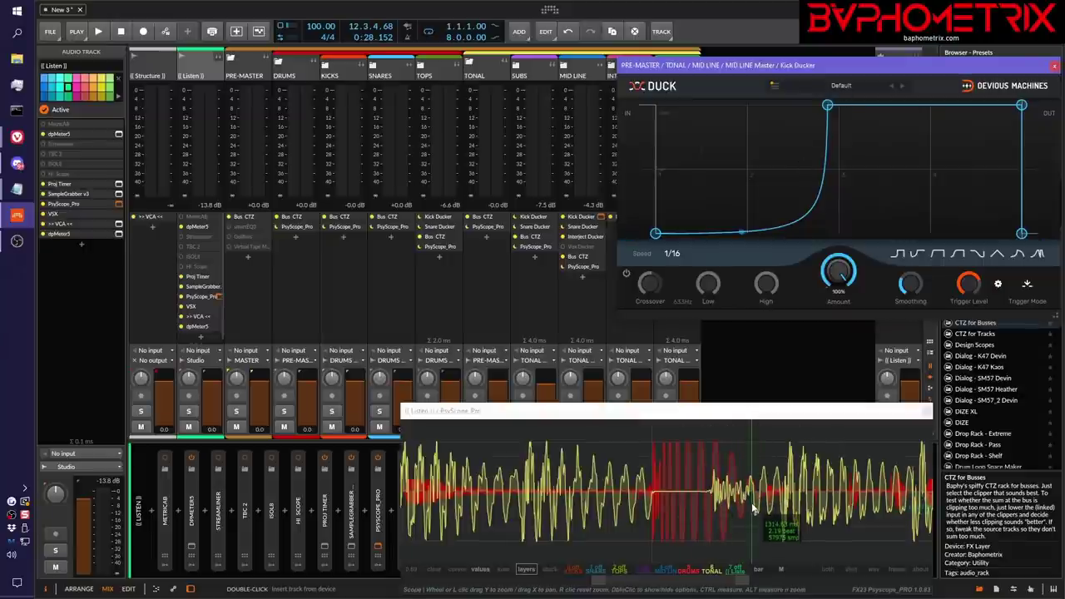
{"action": "left_click", "coordinate": [503, 571]}
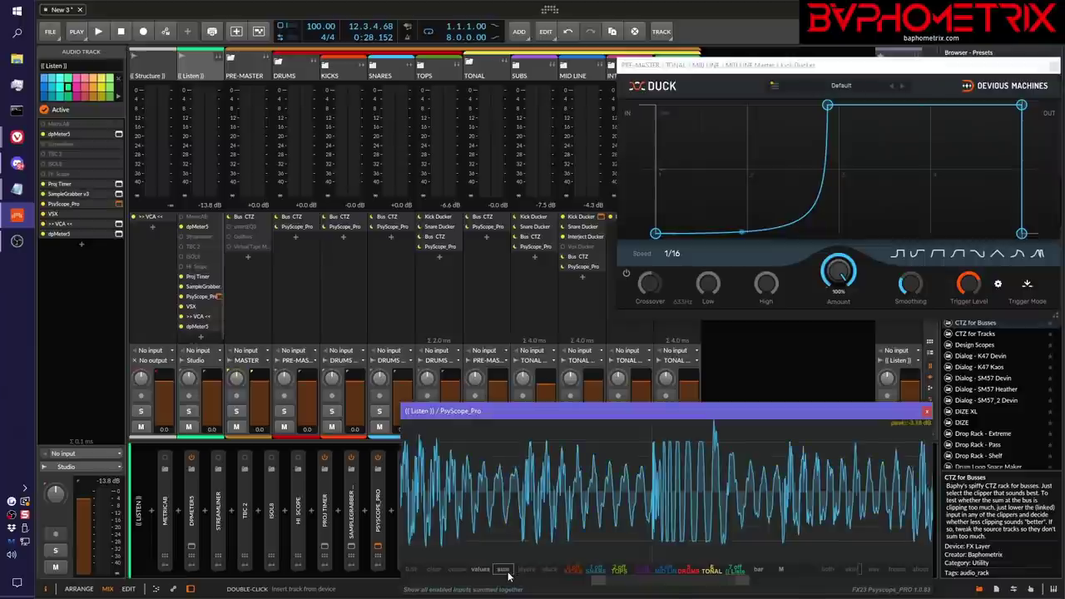
Step: Set the PsyScope_Pro scale to 0.53 with its window repositioned, and shorten the MID LINE Kick Ducker's curve during playback
{"action": "left_click_drag", "start_coordinate": [799, 419], "coordinate": [740, 374]}
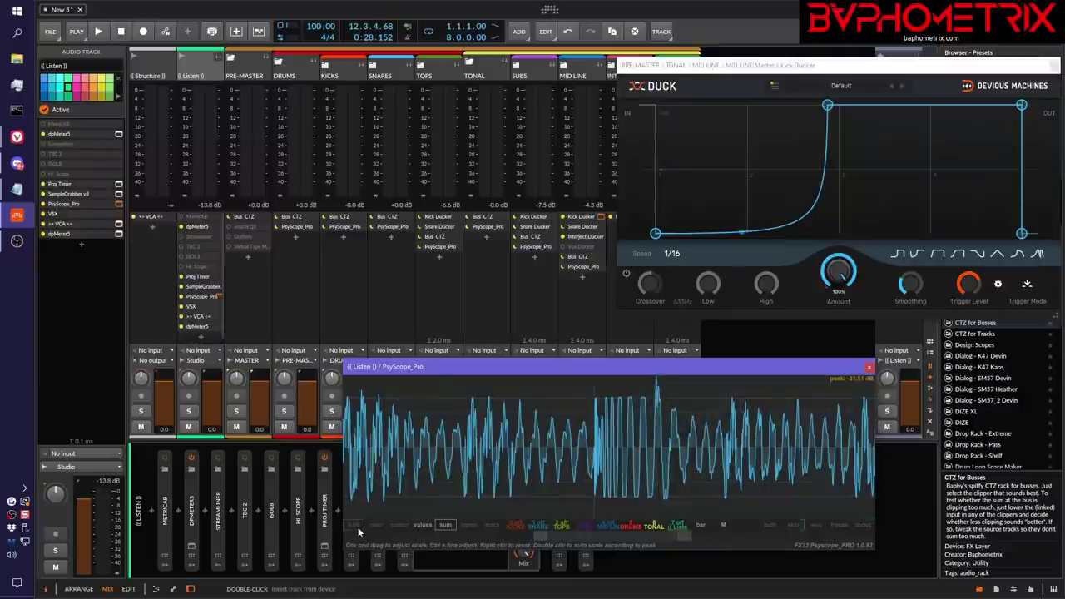
{"action": "left_click_drag", "start_coordinate": [358, 527], "coordinate": [350, 530]}
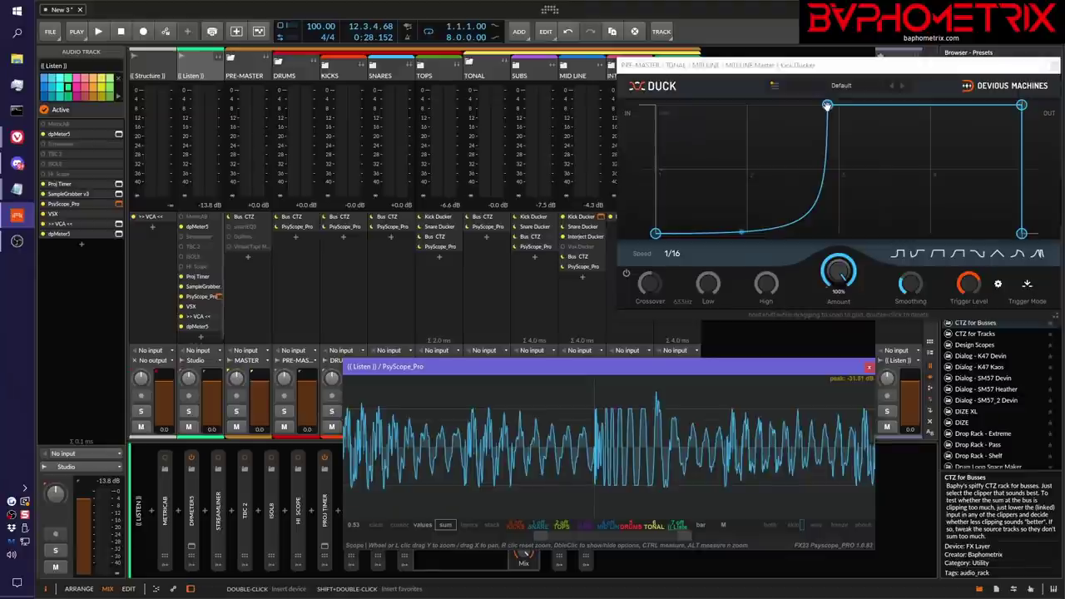
{"action": "key", "text": "space"}
{"action": "left_click_drag", "start_coordinate": [827, 105], "coordinate": [728, 105]}
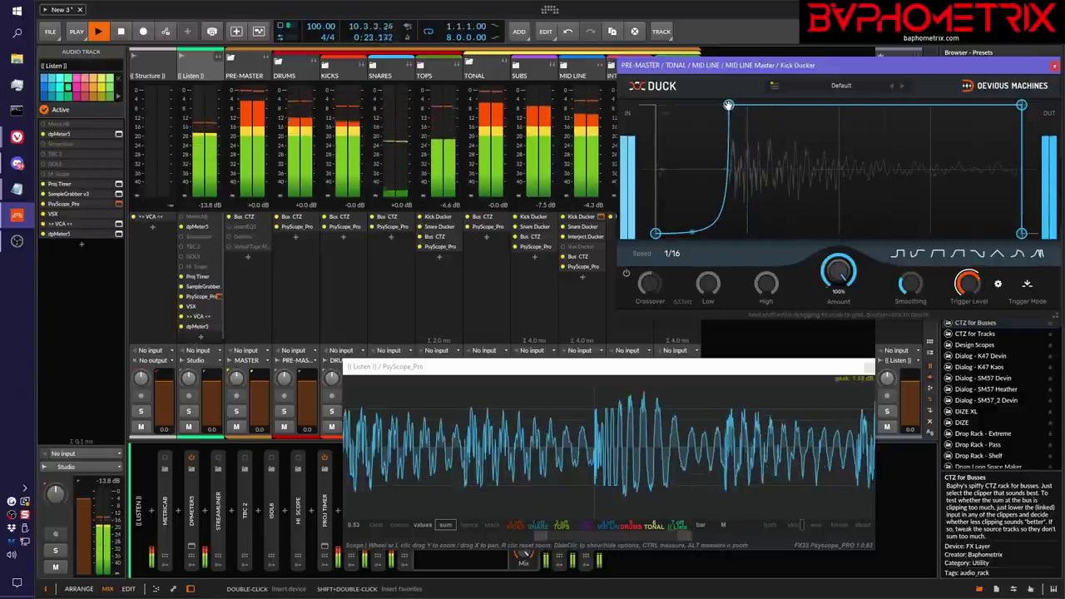
{"action": "key", "text": "space"}
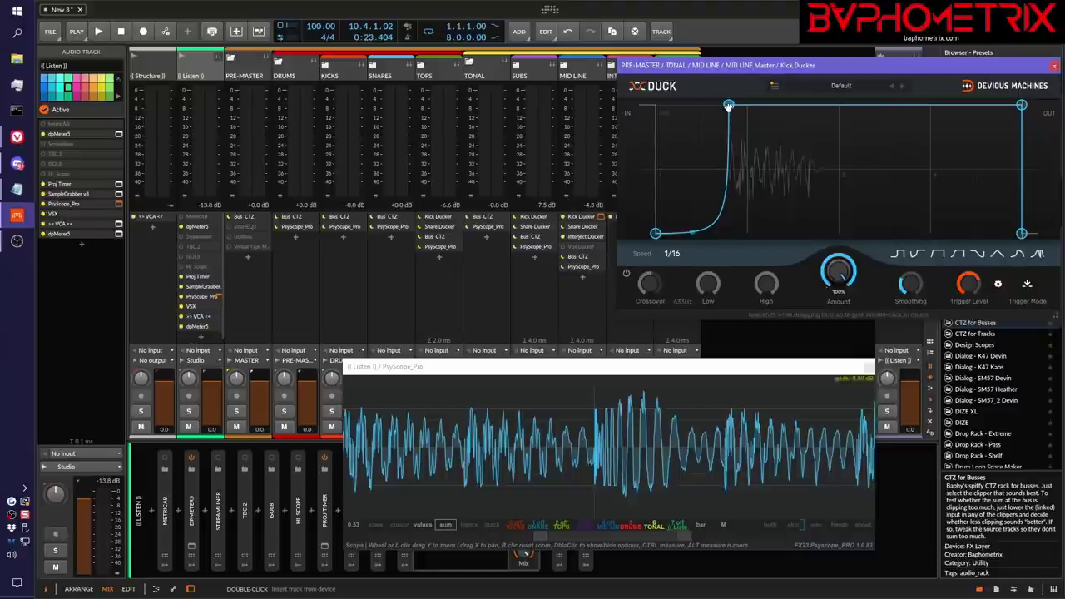
Step: Lengthen the MID LINE Kick Ducker's curve well past the kick during playback, and examine a kick hit up close in PsyScope_Pro
{"action": "key", "text": "space"}
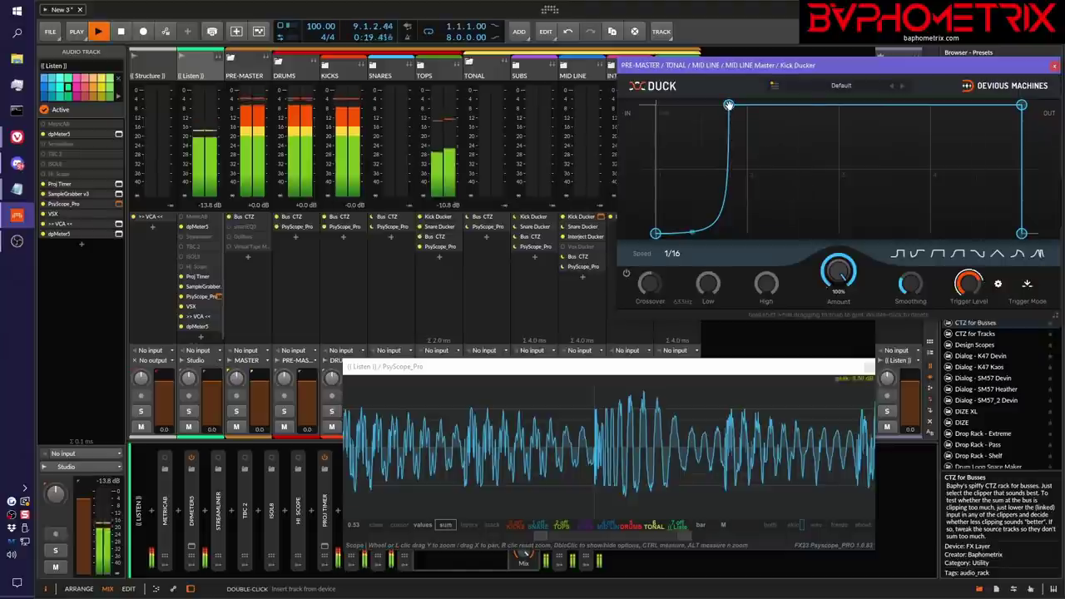
{"action": "left_click_drag", "start_coordinate": [729, 105], "coordinate": [871, 81]}
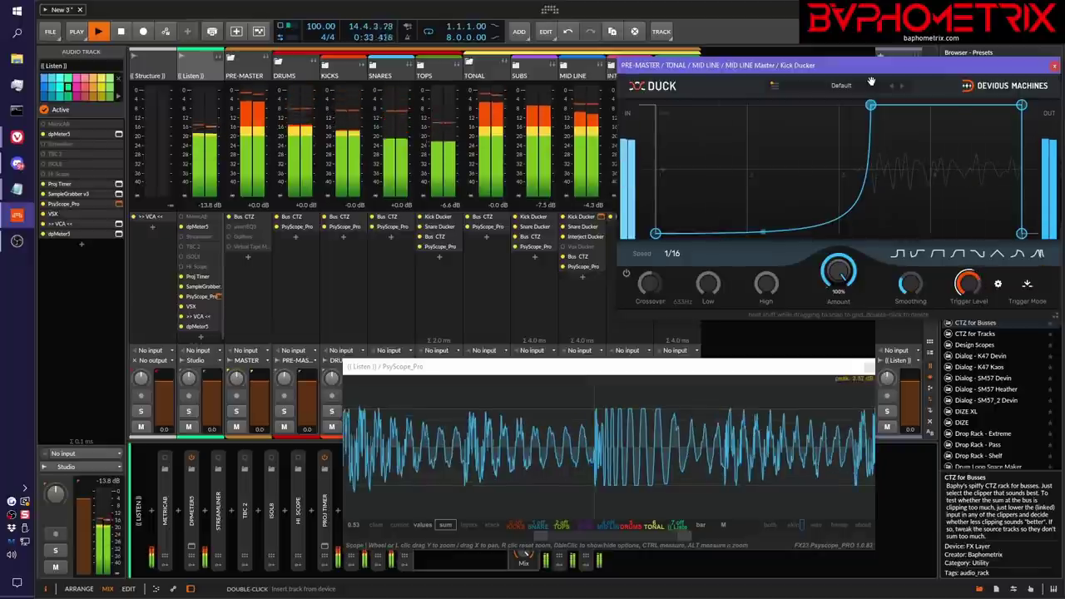
{"action": "key", "text": "space"}
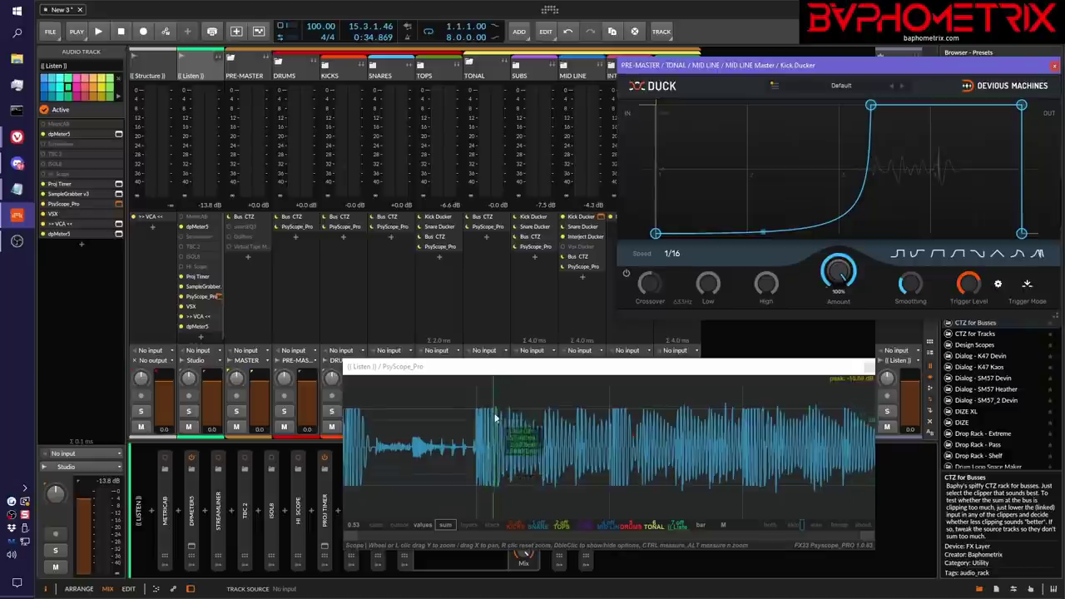
{"action": "scroll", "coordinate": [492, 426], "scroll_direction": "up", "scroll_amount": 3}
{"action": "scroll", "coordinate": [492, 426], "scroll_direction": "up", "scroll_amount": 2}
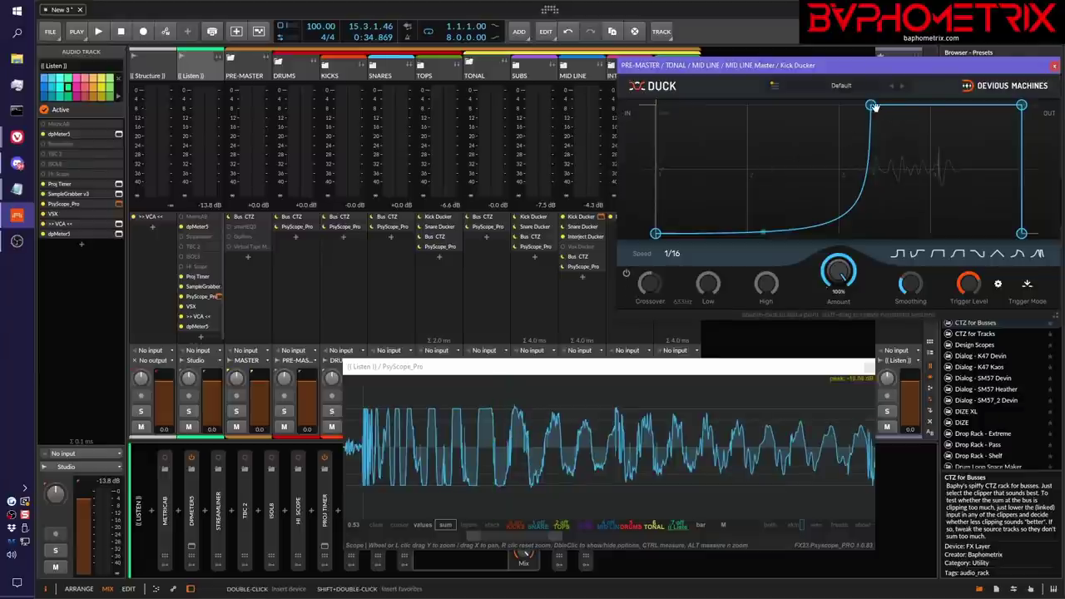
Step: Extend the MID LINE Kick Ducker's curve further in two stages, playing the project to refresh the summed waveform
{"action": "key", "text": "space"}
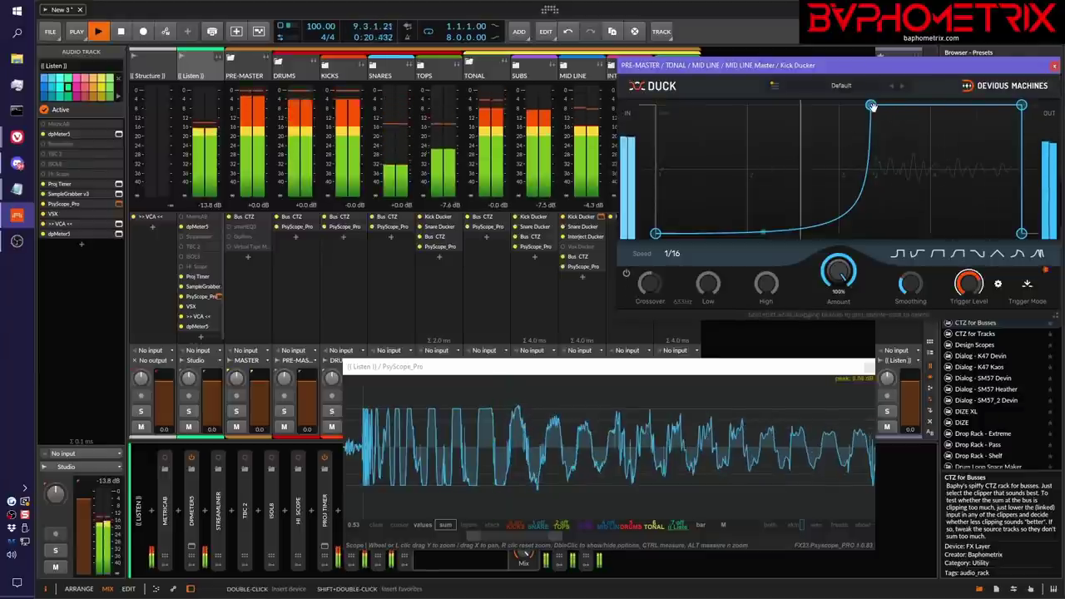
{"action": "left_click_drag", "start_coordinate": [871, 106], "coordinate": [921, 91]}
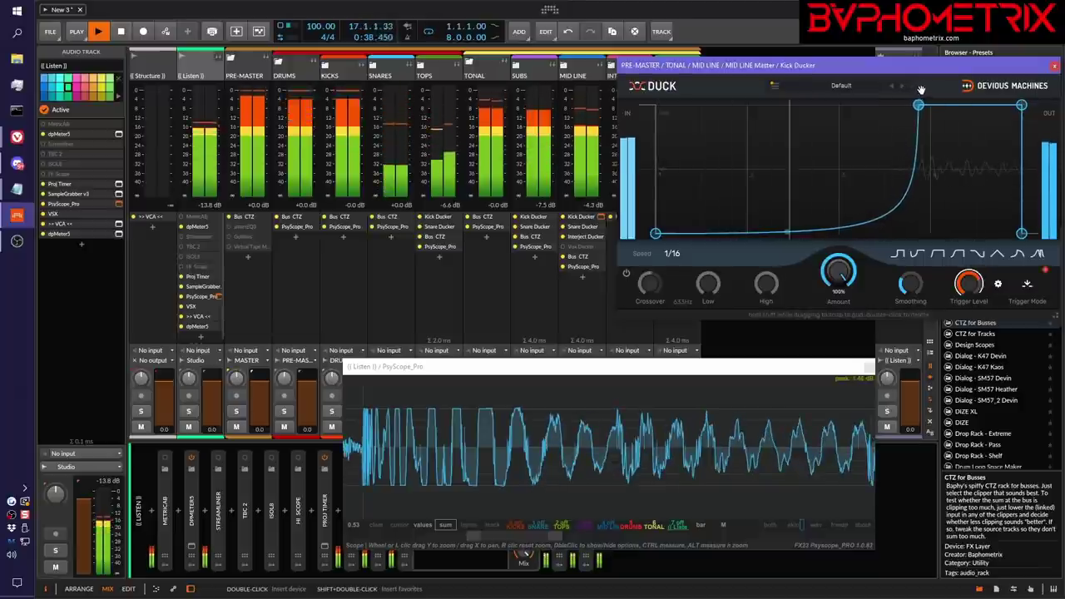
{"action": "key", "text": "space"}
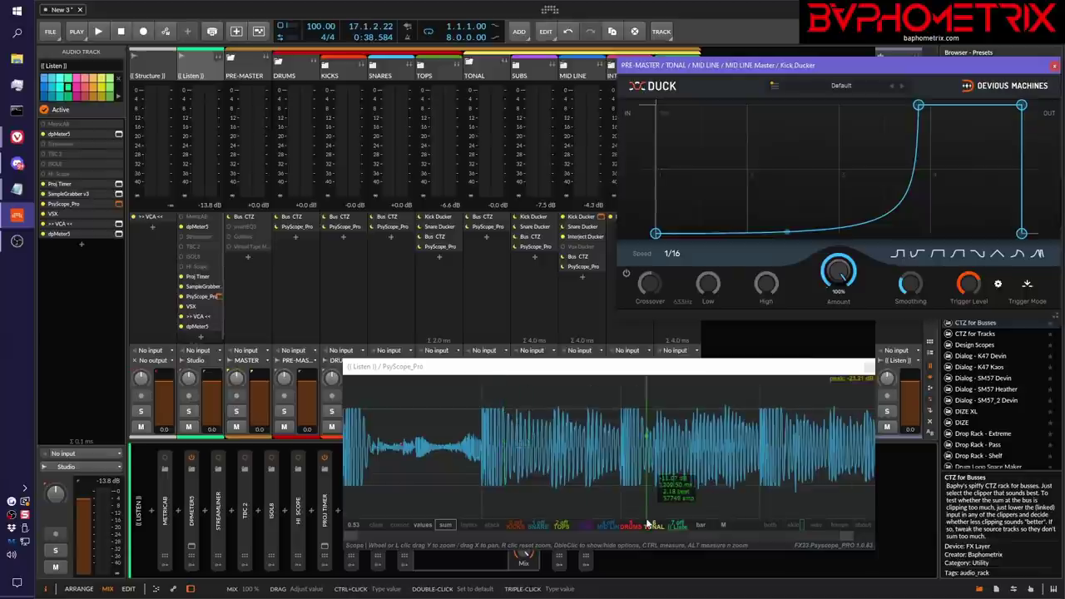
{"action": "mouse_move", "coordinate": [918, 107]}
{"action": "left_mouse_down"}
{"action": "mouse_move", "coordinate": [944, 99]}
{"action": "mouse_move", "coordinate": [930, 105]}
{"action": "left_mouse_up"}
{"action": "left_click", "coordinate": [687, 22]}
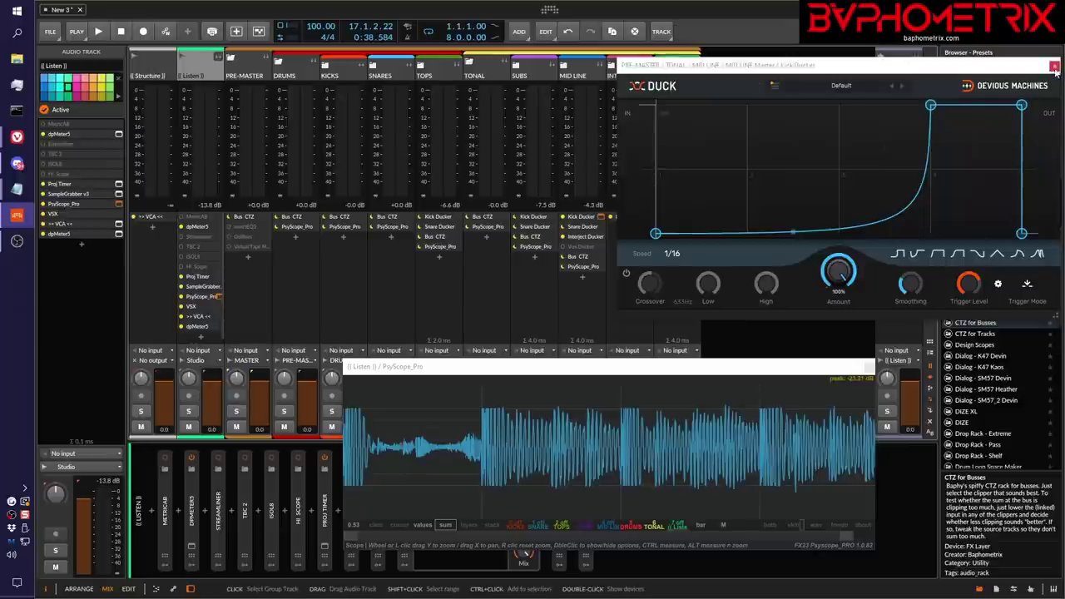
Step: Close the MID LINE Kick Ducker window and switch PsyScope_Pro to the layers view
{"action": "left_click", "coordinate": [1054, 67]}
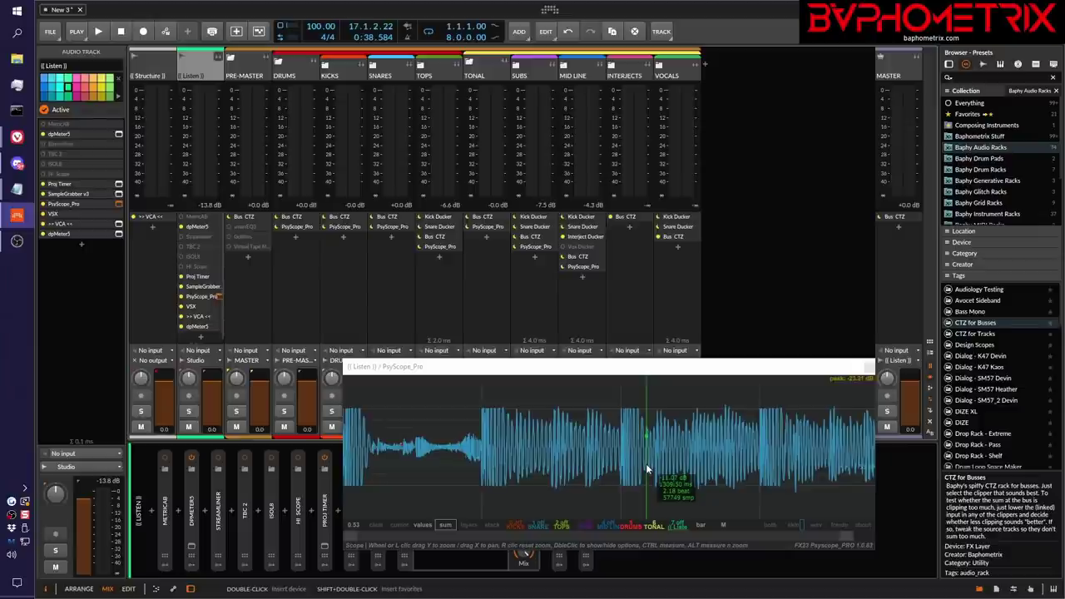
{"action": "left_click", "coordinate": [469, 525]}
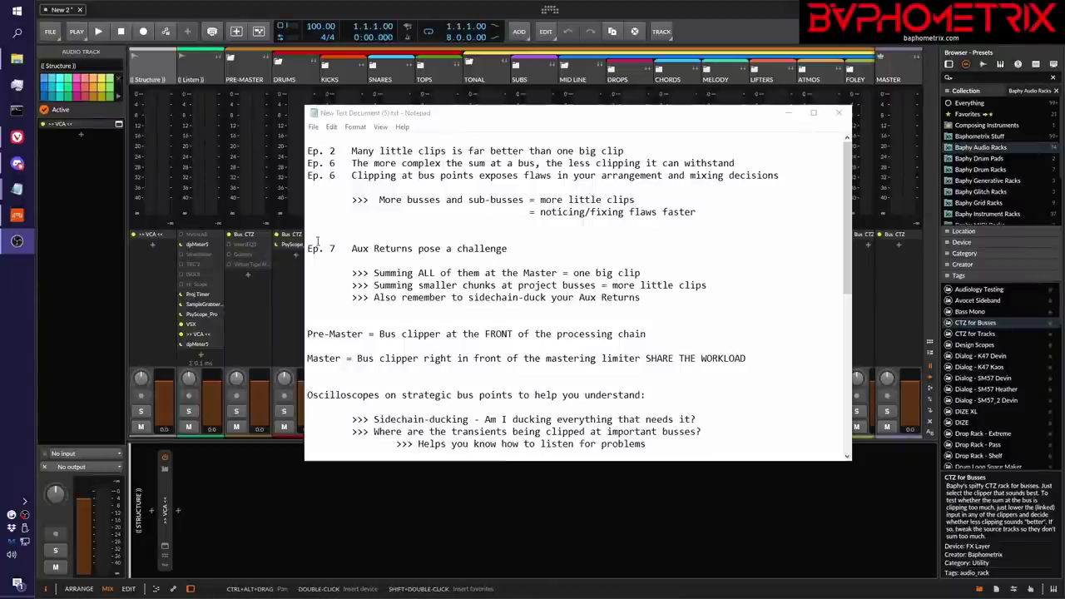
Step: Highlight the Ep. 7 Aux Returns notes in Notepad and look up the matching episode in the YouTube playlist before returning to the notes
{"action": "left_click_drag", "start_coordinate": [308, 248], "coordinate": [656, 297]}
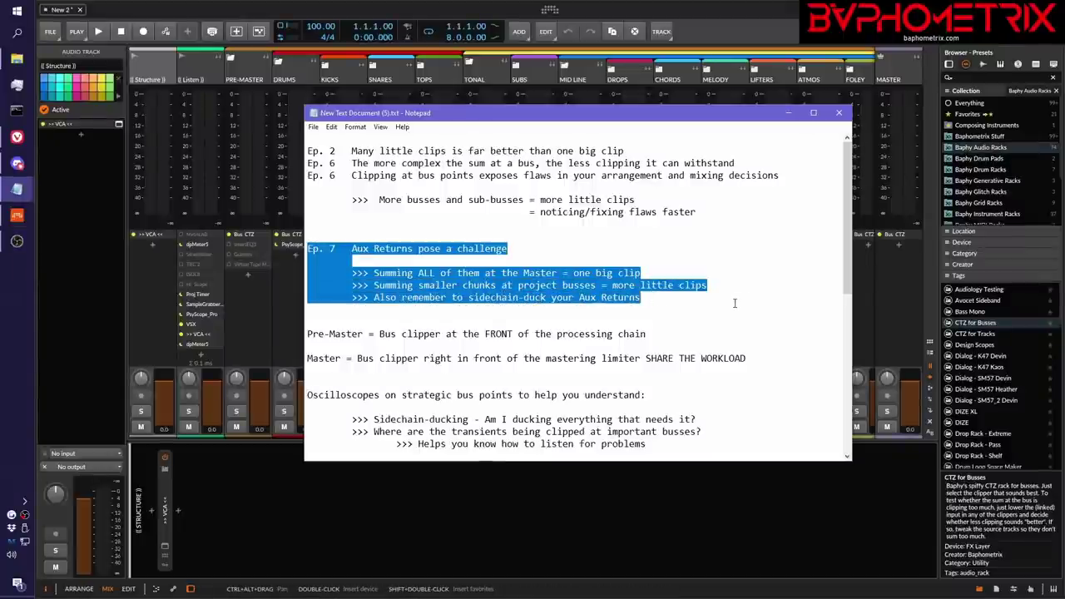
{"action": "mouse_move", "coordinate": [16, 136]}
{"action": "left_click", "coordinate": [96, 137]}
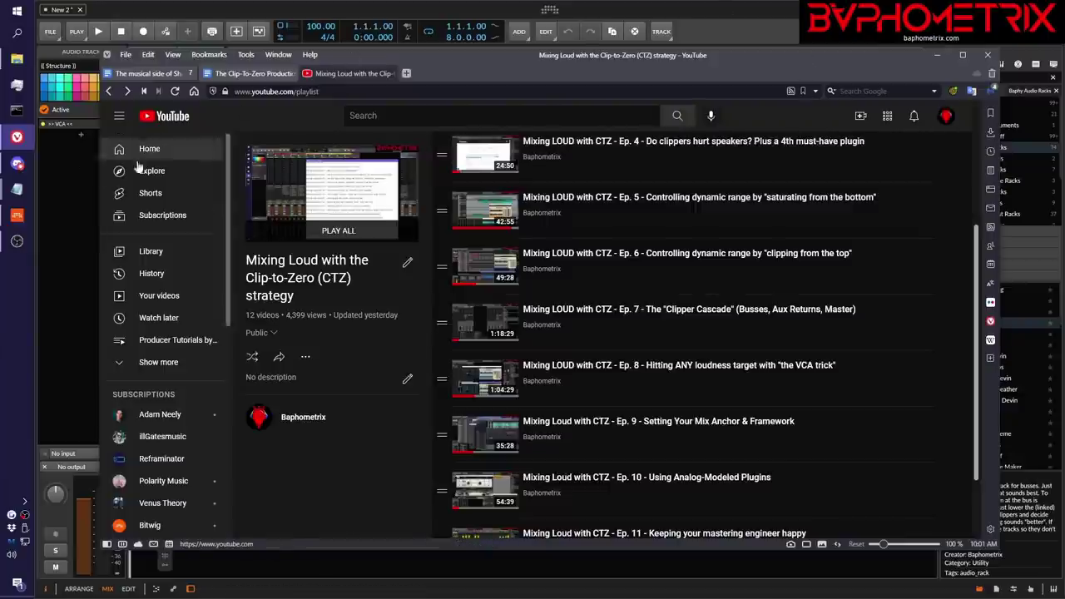
{"action": "left_click", "coordinate": [17, 137]}
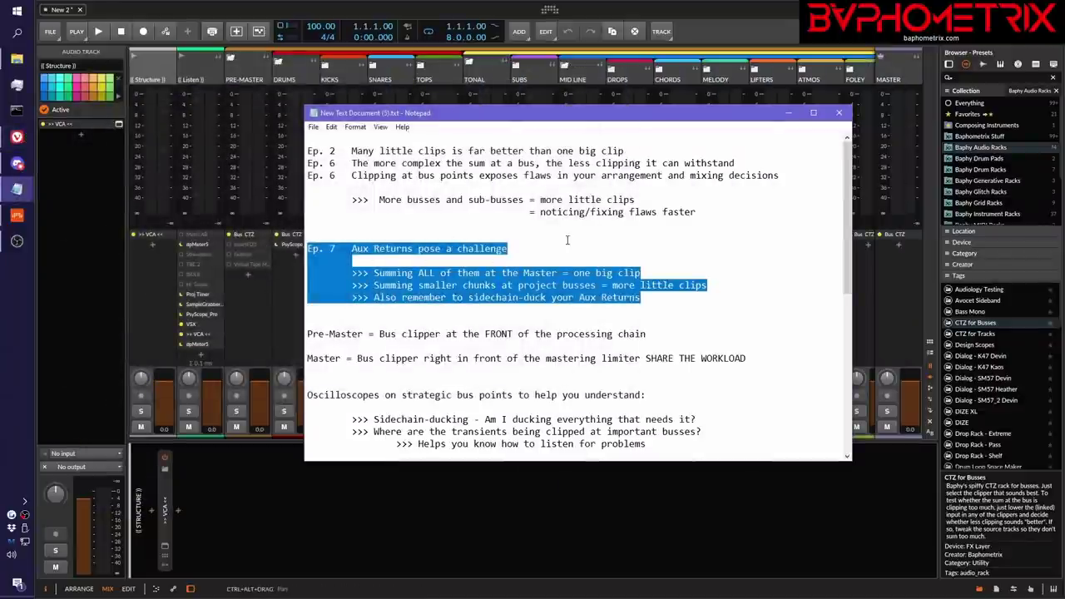
{"action": "left_click", "coordinate": [632, 242]}
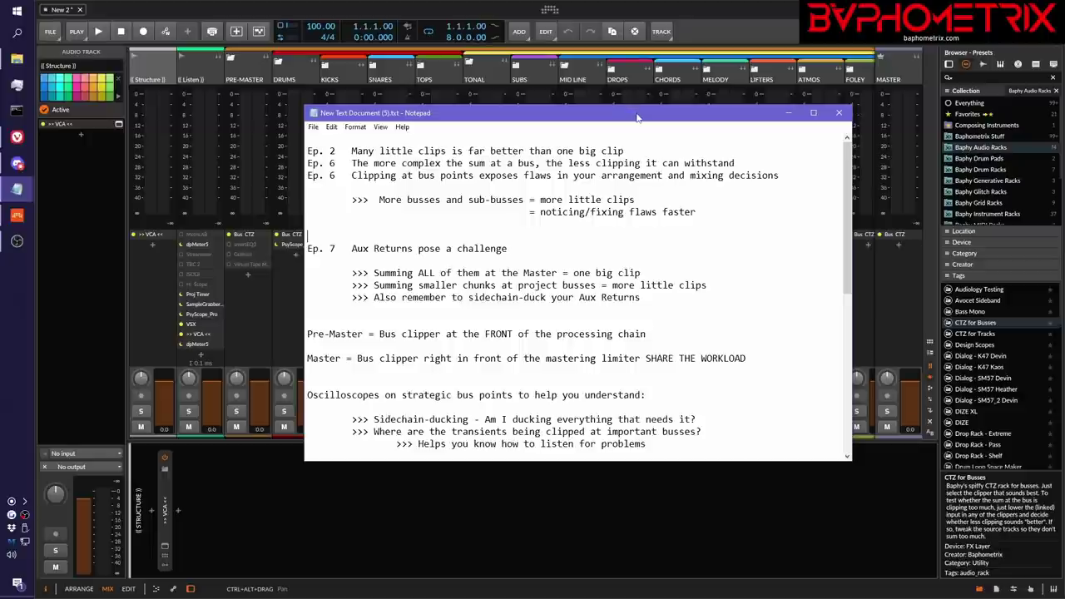
Step: Move the Notepad notes off the mixer and collapse the mixer to the DRUMS and TONAL group level
{"action": "left_click_drag", "start_coordinate": [612, 114], "coordinate": [1064, 113]}
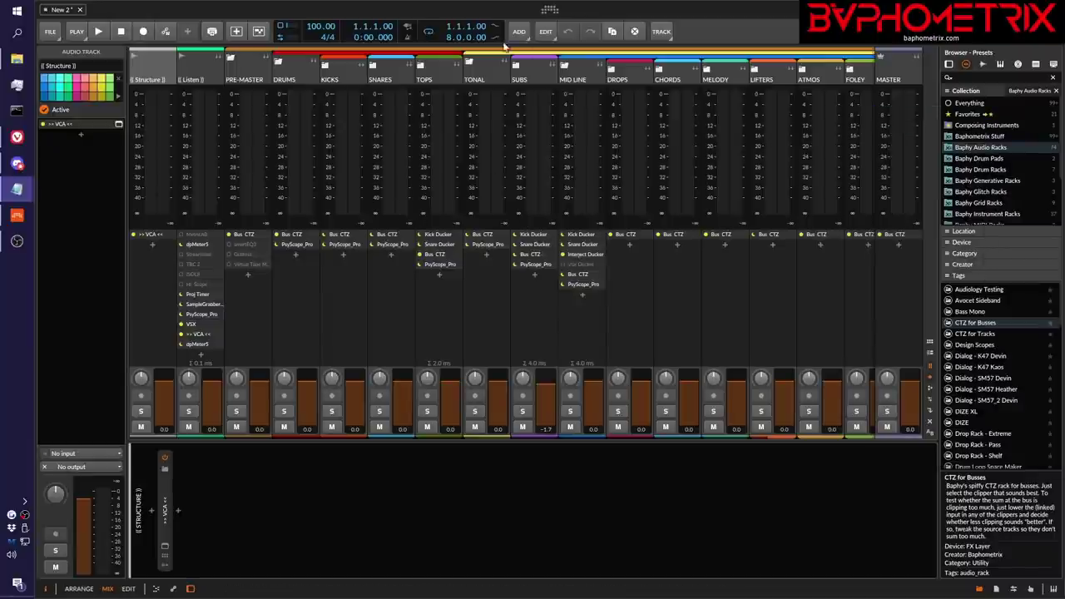
{"action": "left_click", "coordinate": [279, 65]}
{"action": "left_click", "coordinate": [279, 65]}
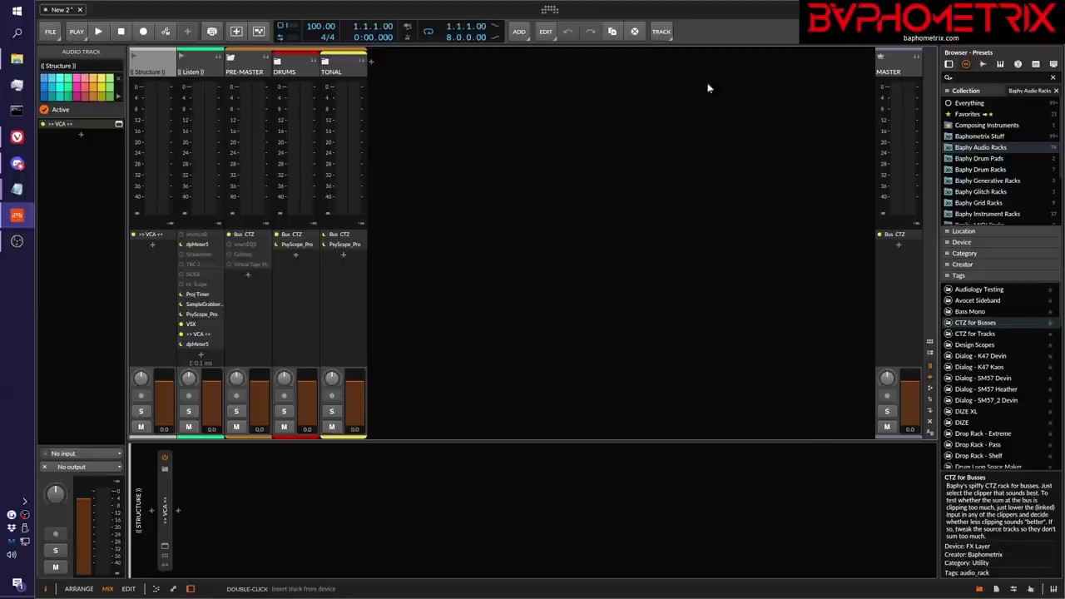
Step: Look up the Add Effect Track command without using it, and expand DRUMS with its effect tracks and sends shown in the mixer
{"action": "left_click", "coordinate": [521, 33]}
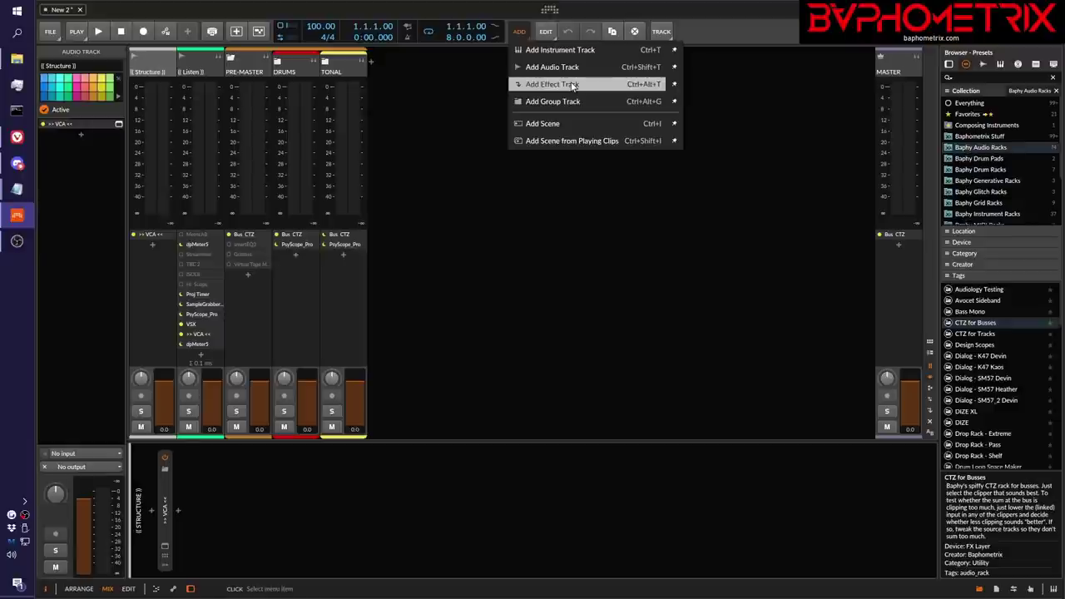
{"action": "left_click", "coordinate": [727, 156]}
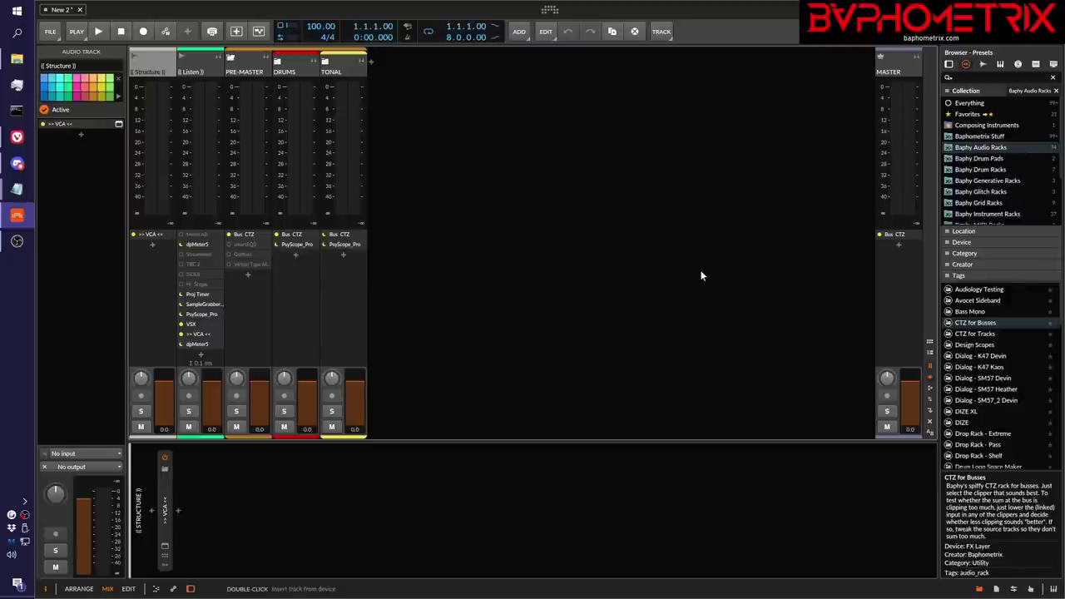
{"action": "left_click", "coordinate": [931, 391]}
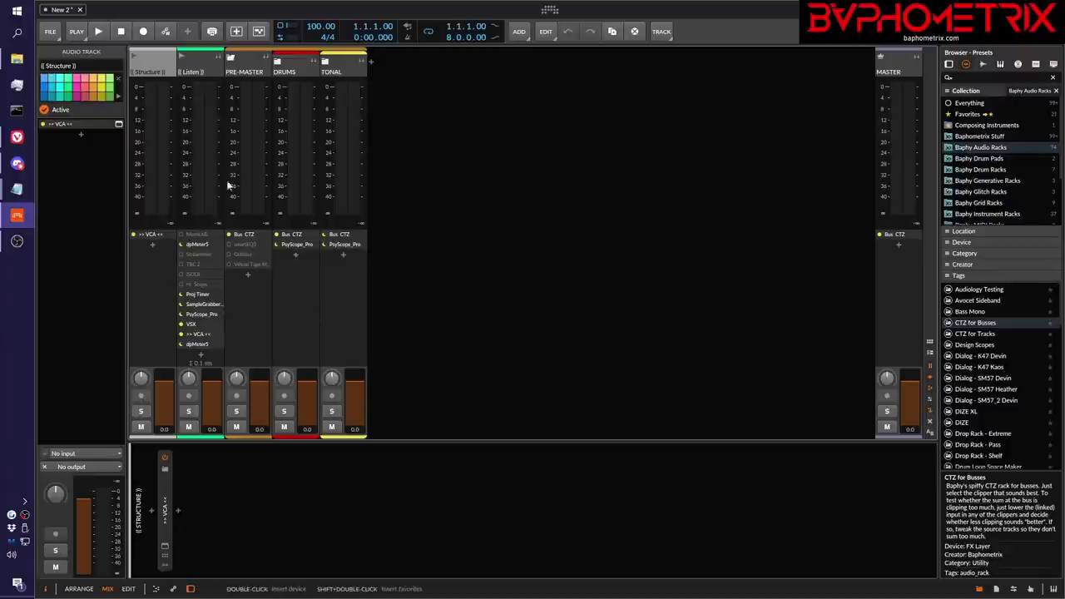
{"action": "left_click", "coordinate": [277, 64]}
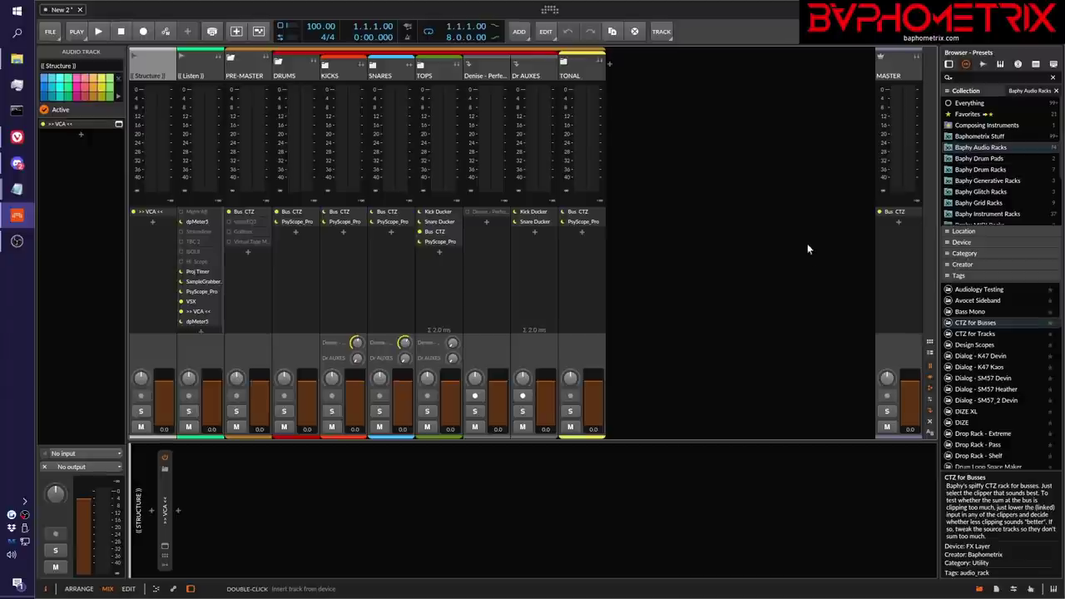
Step: Open PsyScope_Pro on the Listen track, play the project to capture the DRUMS and TONAL layers, and close the scope
{"action": "left_click", "coordinate": [216, 292]}
{"action": "key", "text": "space"}
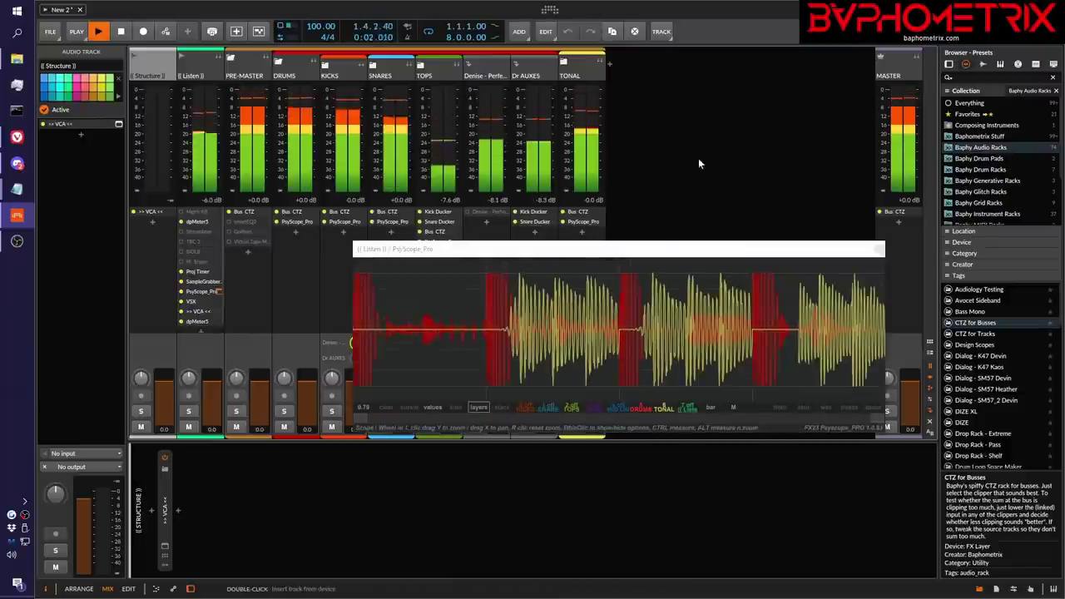
{"action": "key", "text": "space"}
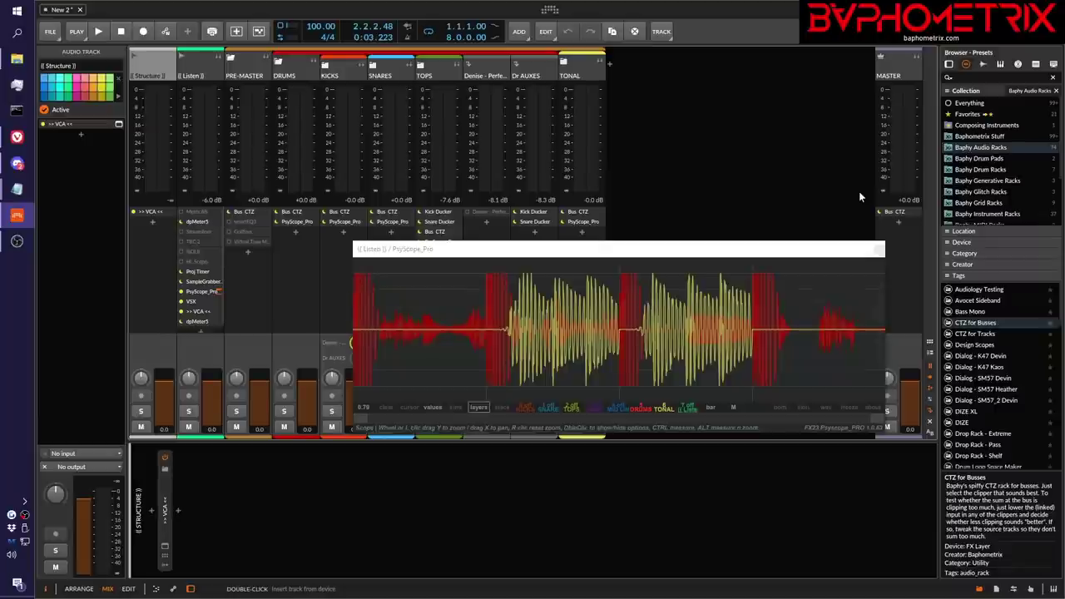
{"action": "left_click", "coordinate": [878, 250]}
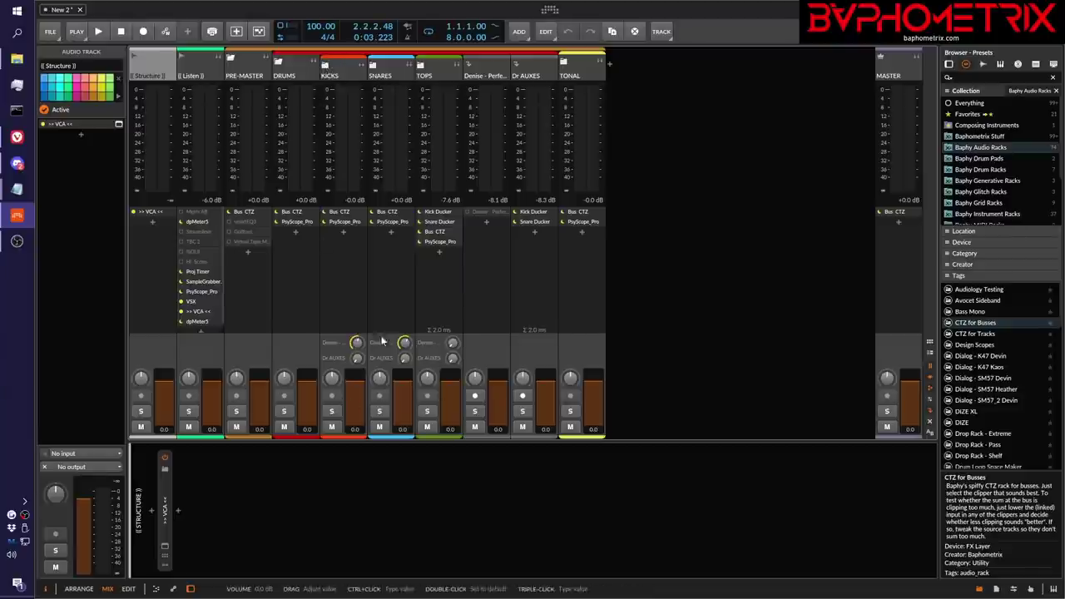
Step: Inspect the Denise - Perfect Room effect track in DRUMS and the sends on the TOPS group's child tracks
{"action": "left_click", "coordinate": [278, 63]}
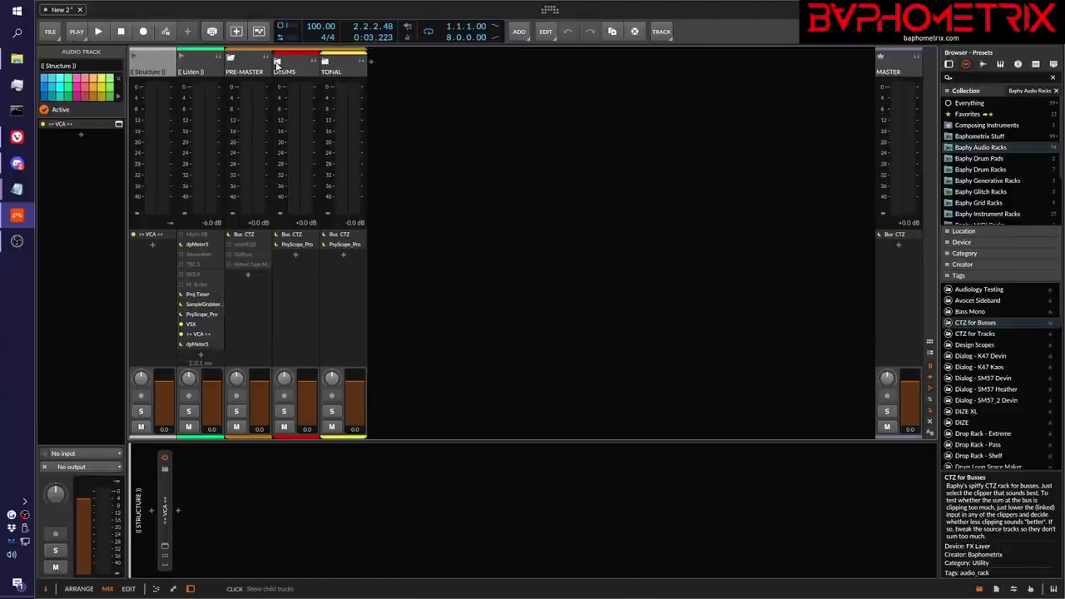
{"action": "left_click", "coordinate": [278, 63]}
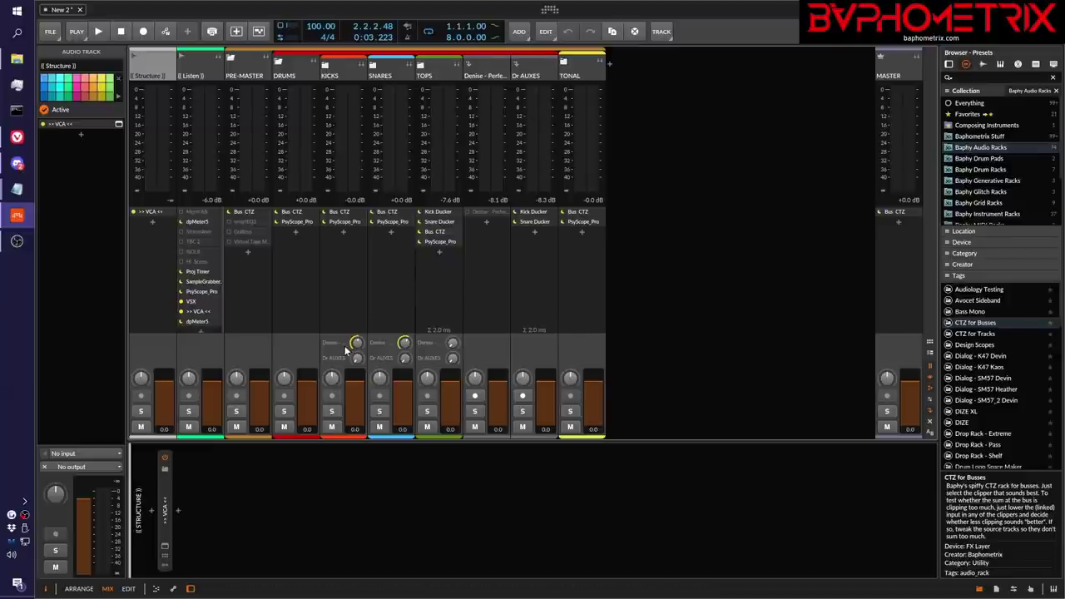
{"action": "left_click", "coordinate": [485, 74]}
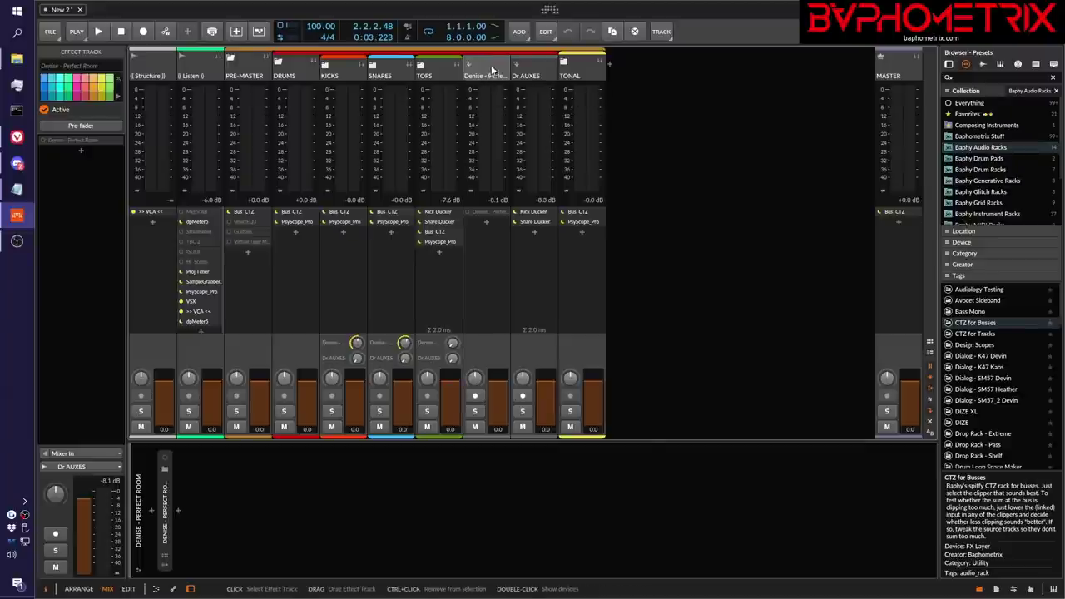
{"action": "left_click", "coordinate": [425, 69]}
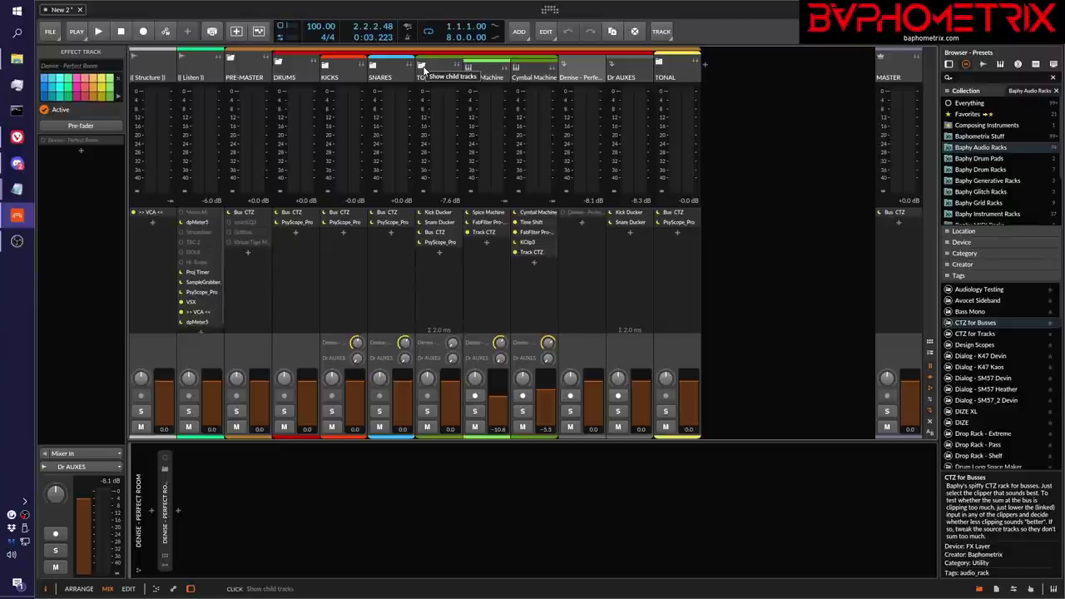
{"action": "left_click", "coordinate": [424, 67]}
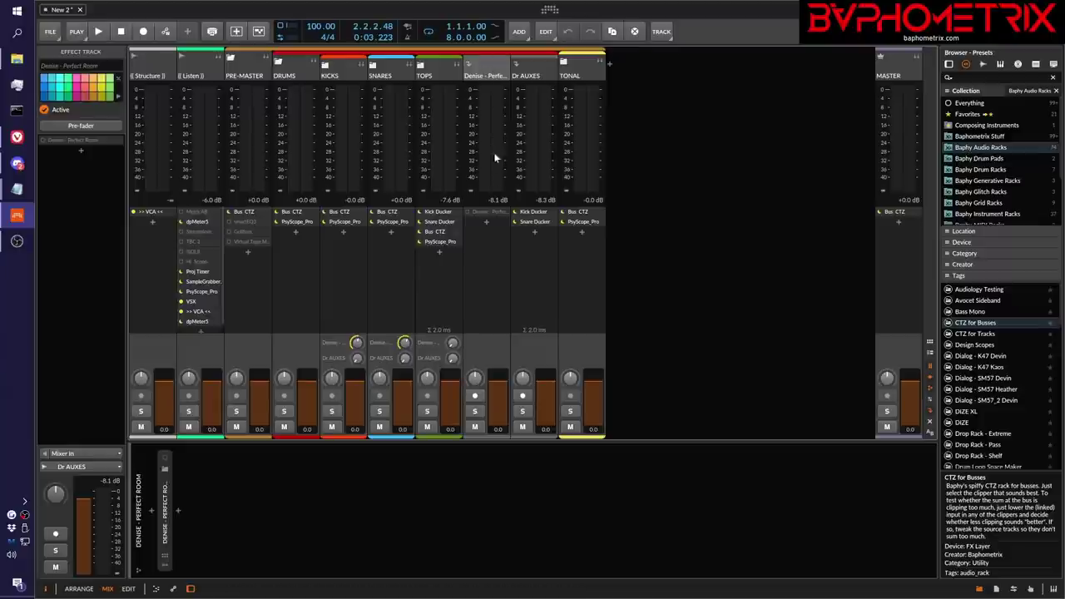
Step: Select the Dr AUXES effect track and open its Kick Ducker alongside the Listen track's PsyScope_Pro
{"action": "left_click", "coordinate": [534, 70]}
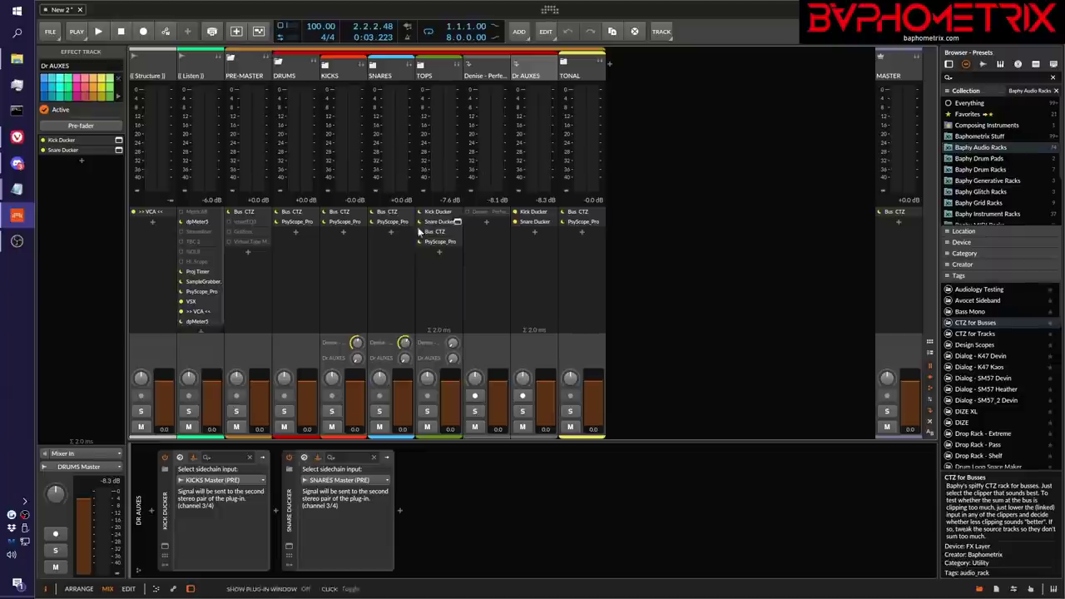
{"action": "left_click", "coordinate": [216, 289]}
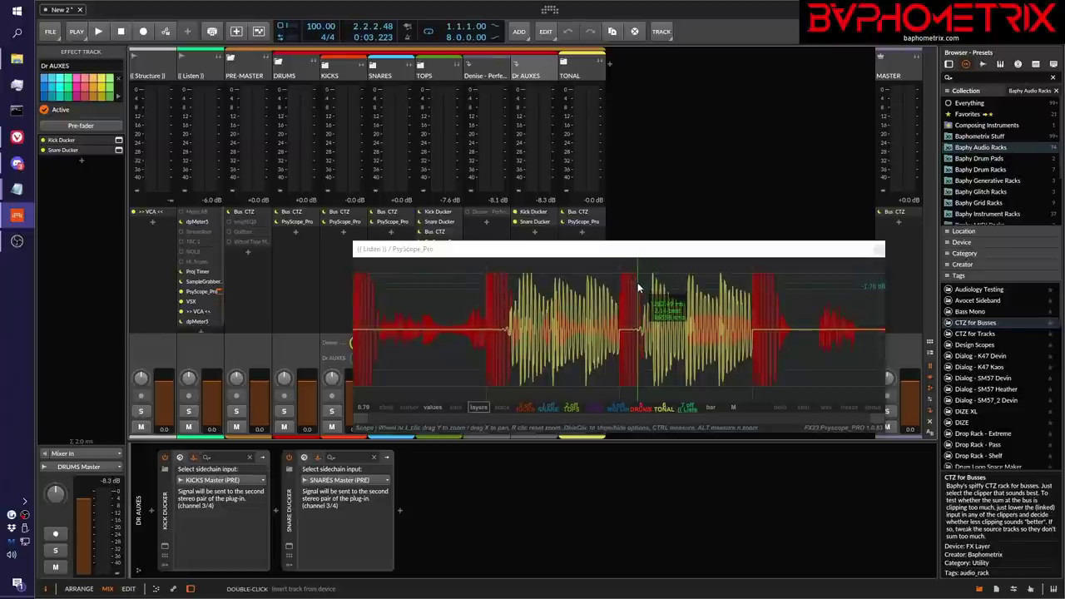
{"action": "left_click", "coordinate": [552, 212]}
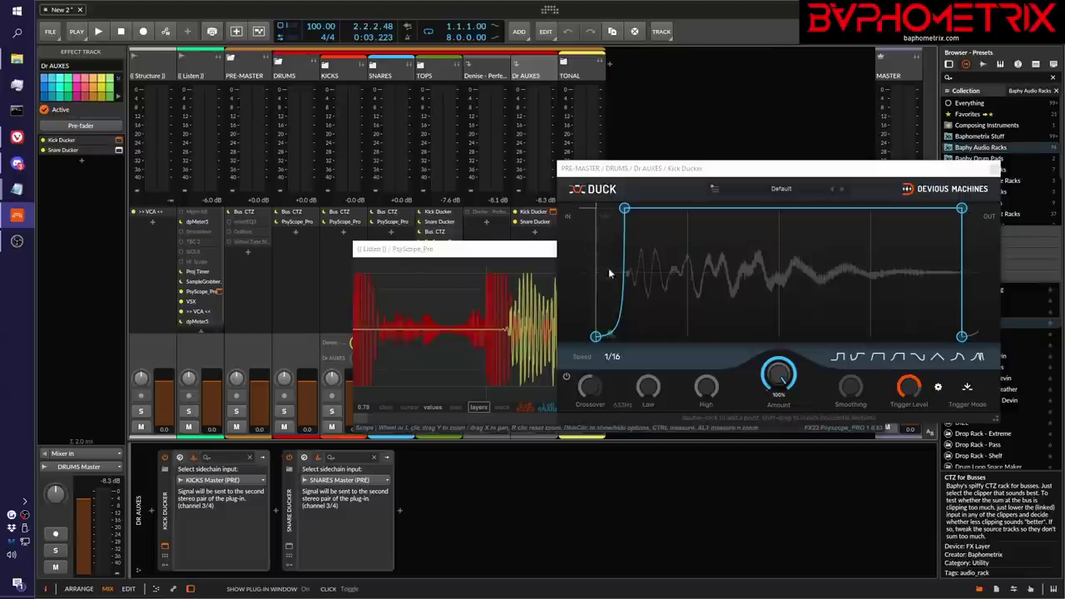
Step: Close the Kick Ducker and PsyScope_Pro windows and show the tracks' input/output routing in the mixer
{"action": "left_click", "coordinate": [994, 170]}
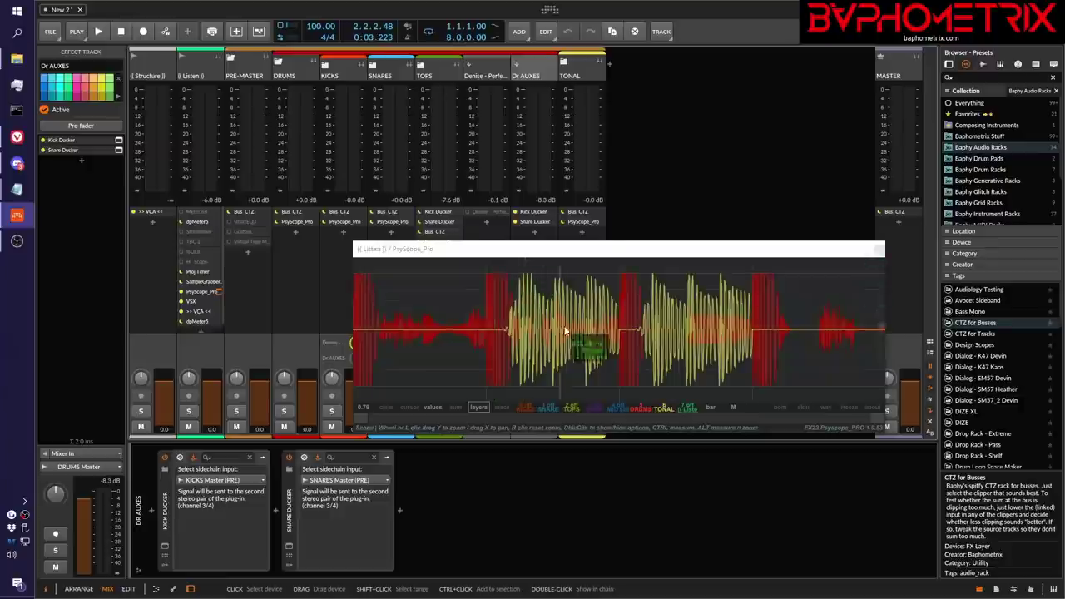
{"action": "left_click", "coordinate": [879, 249]}
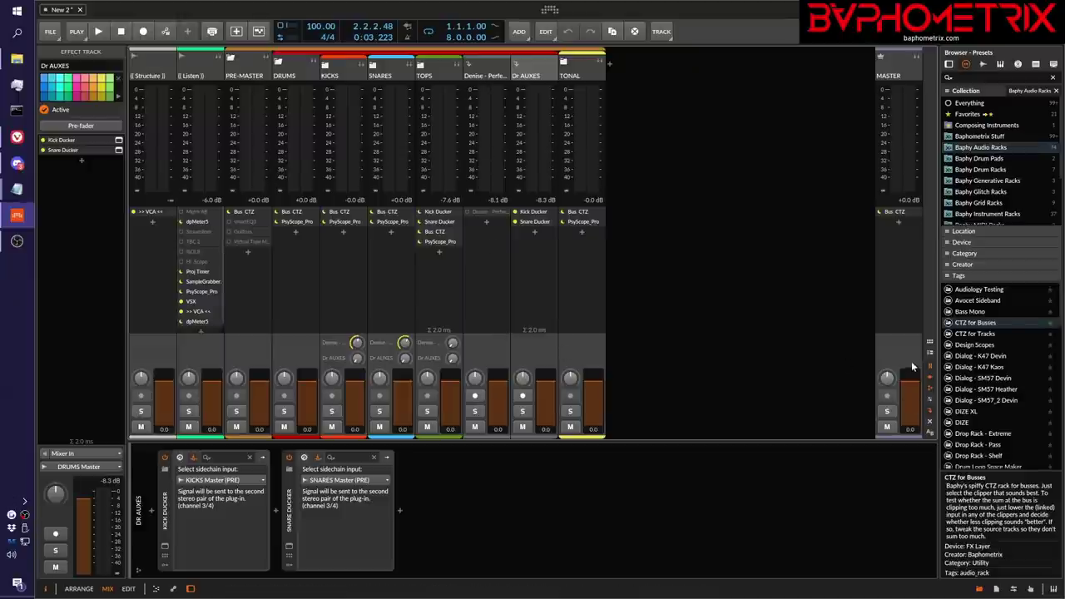
{"action": "left_click", "coordinate": [931, 398]}
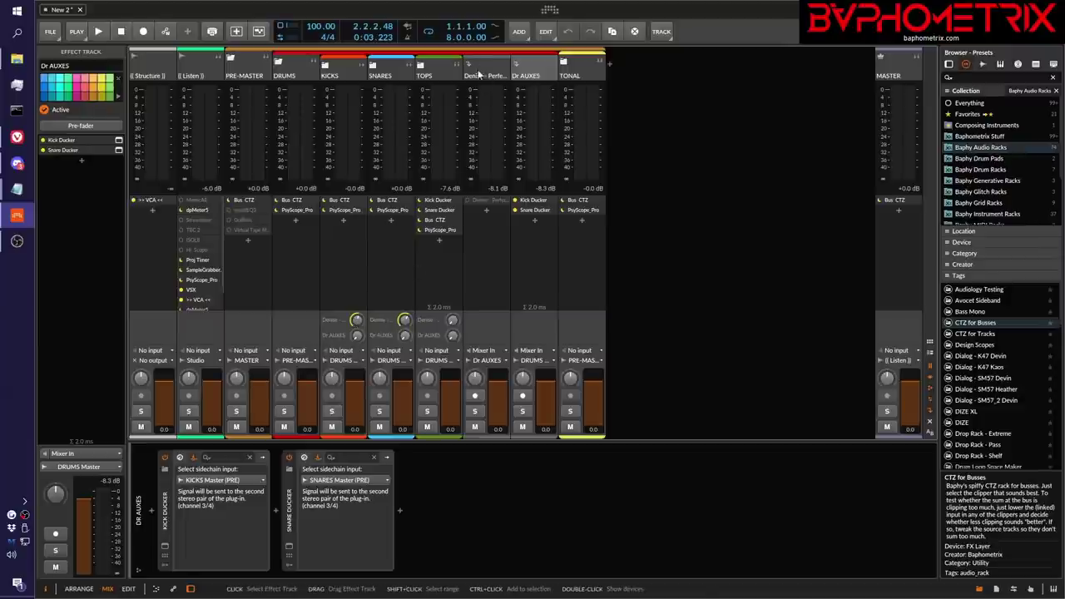
Step: Compare the output routing of the Denise - Perfect Room and Dr AUXES effect tracks
{"action": "left_click", "coordinate": [481, 76]}
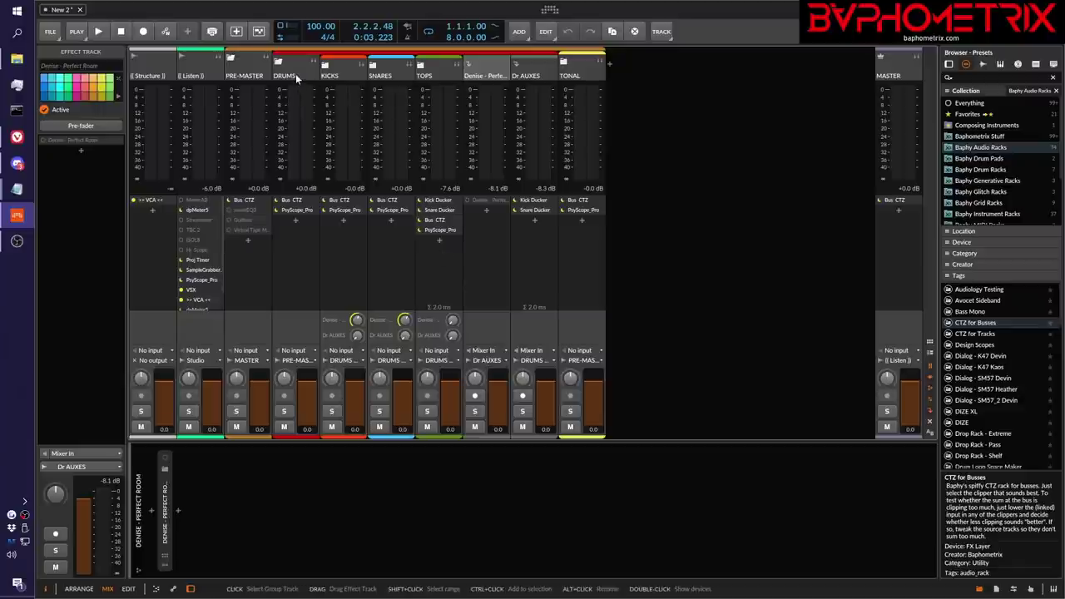
{"action": "left_click", "coordinate": [526, 73]}
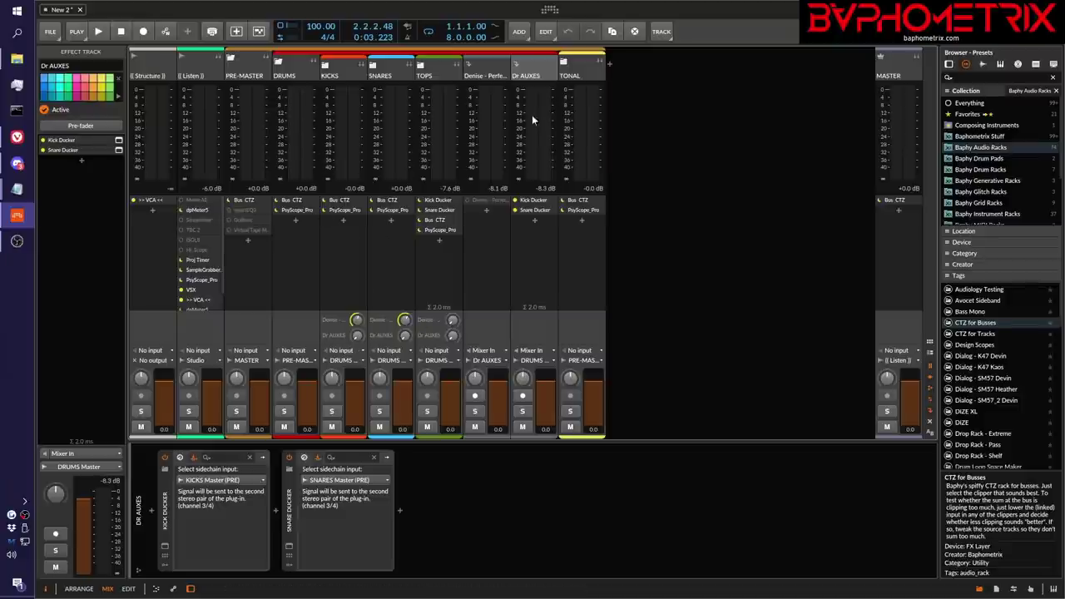
{"action": "left_click", "coordinate": [491, 73]}
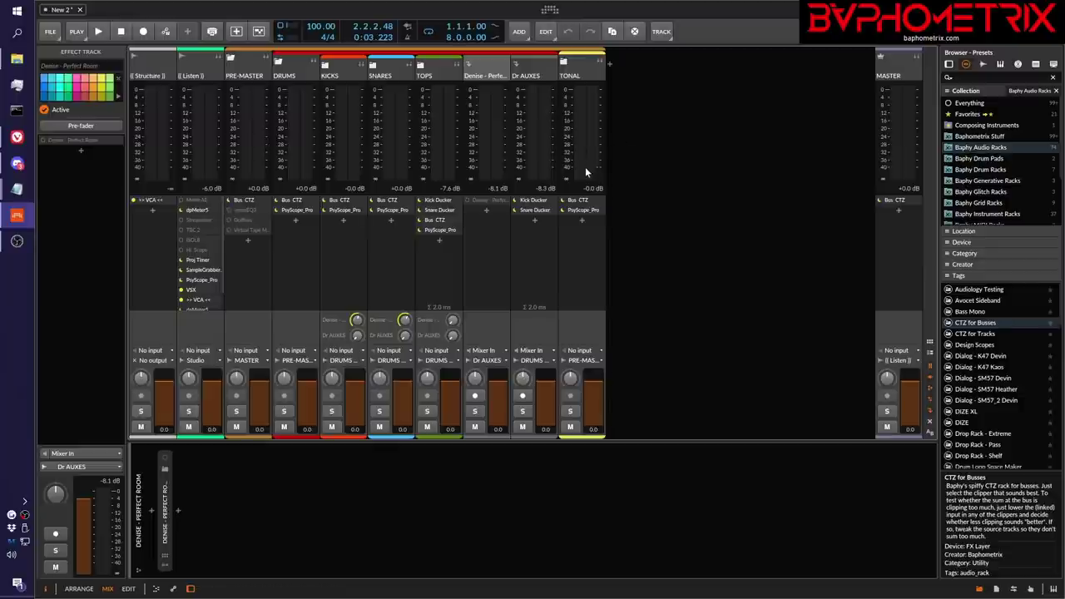
Step: Check the DRUMS and TONAL layers in the Listen track's PsyScope_Pro, moving its window clear of the mixer channels before closing it
{"action": "left_click", "coordinate": [217, 281]}
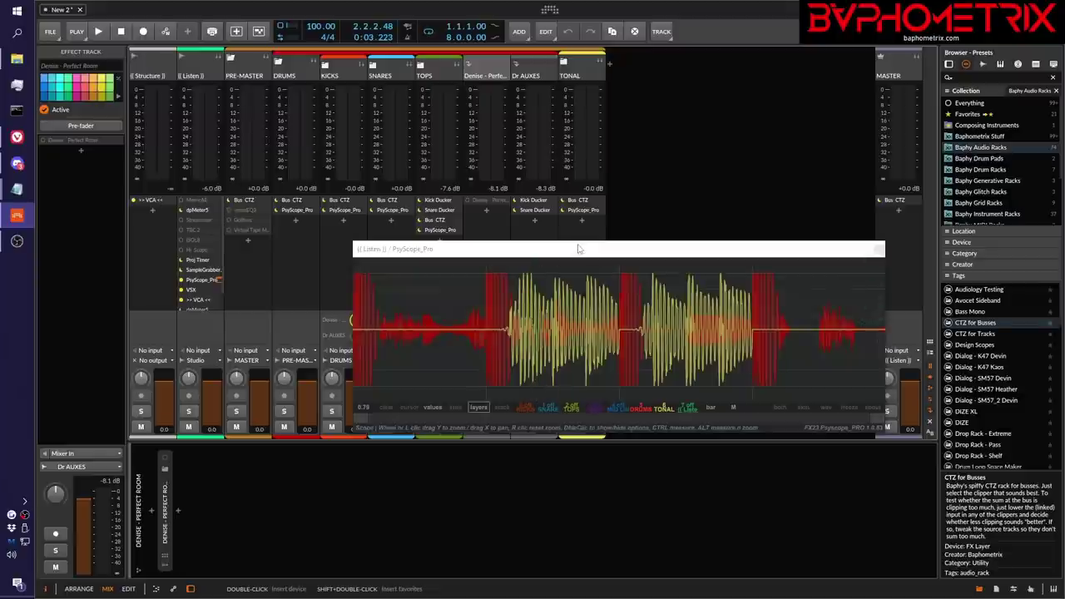
{"action": "left_click_drag", "start_coordinate": [575, 252], "coordinate": [629, 388]}
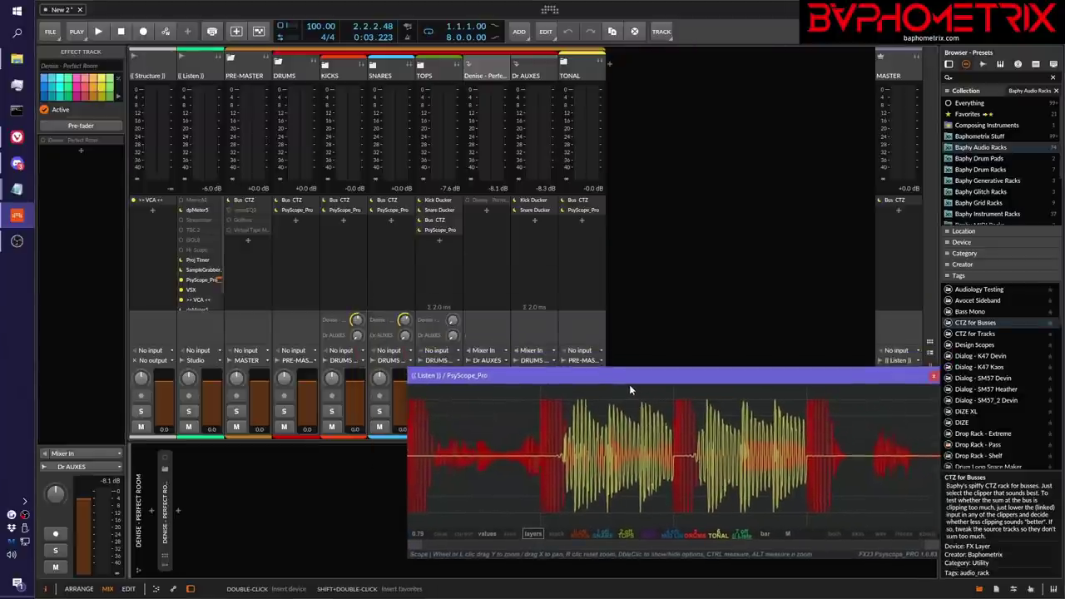
{"action": "left_click", "coordinate": [933, 375]}
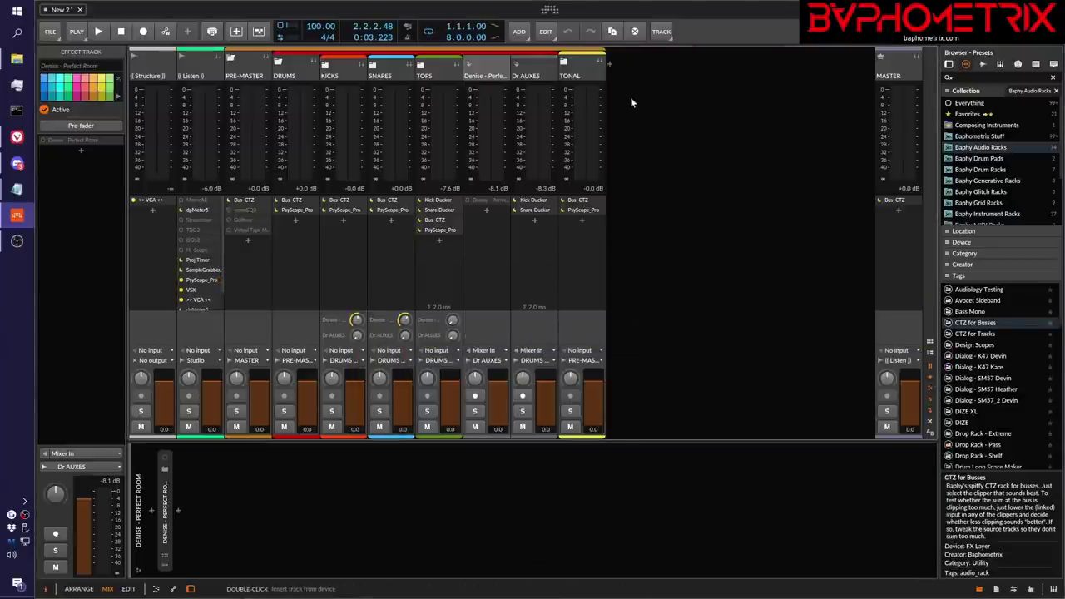
Step: Expand the TONAL group and look over its sub-busses from SUBS through VOCALS alongside the DRUMS busses
{"action": "left_click", "coordinate": [570, 77]}
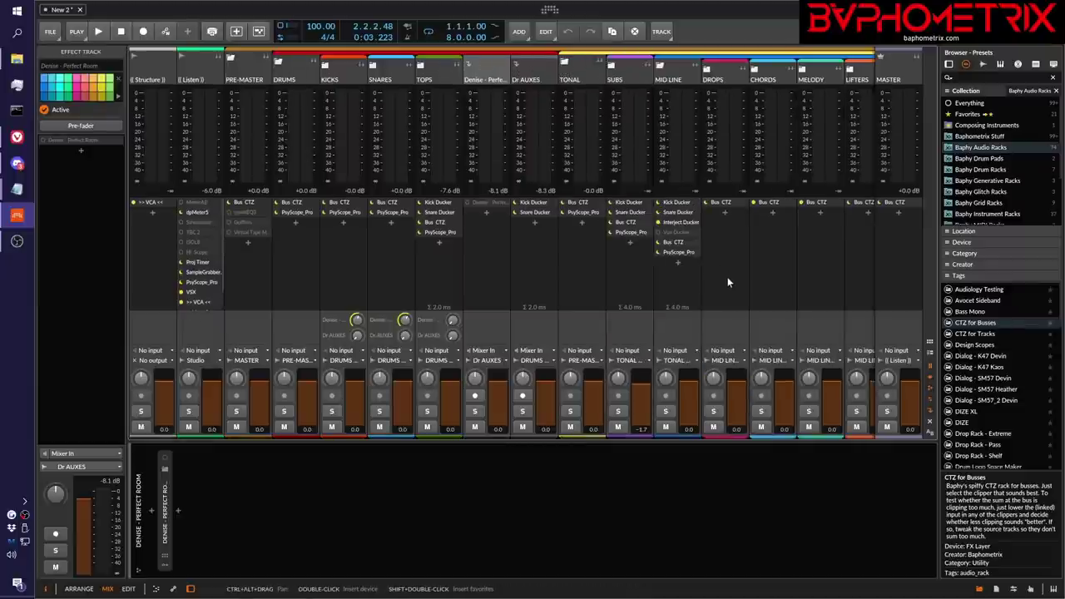
{"action": "scroll", "coordinate": [727, 283], "scroll_direction": "right", "scroll_amount": 4}
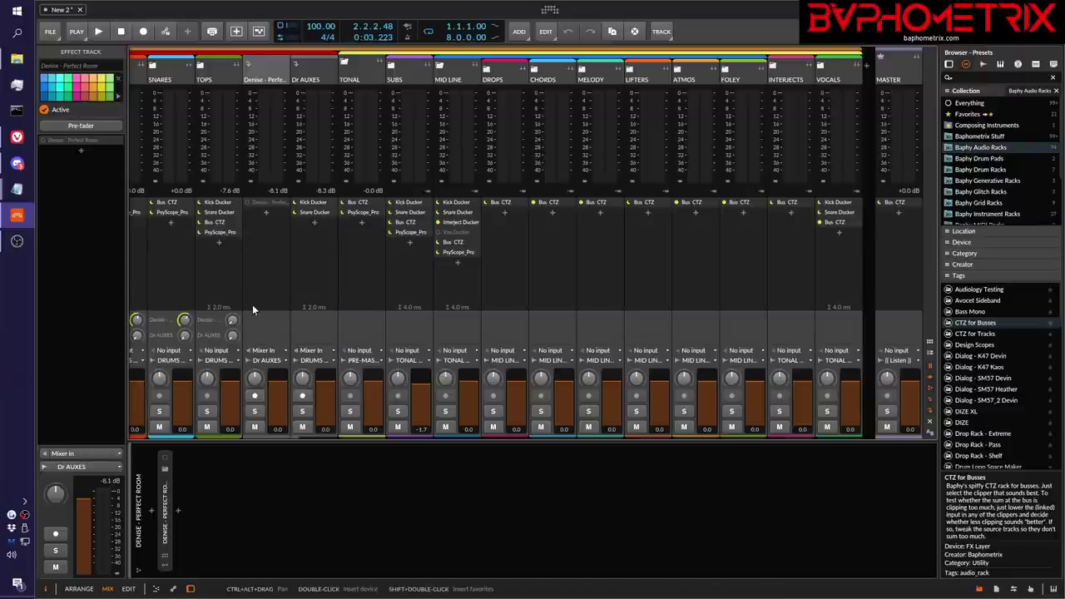
{"action": "scroll", "coordinate": [256, 305], "scroll_direction": "left", "scroll_amount": 5}
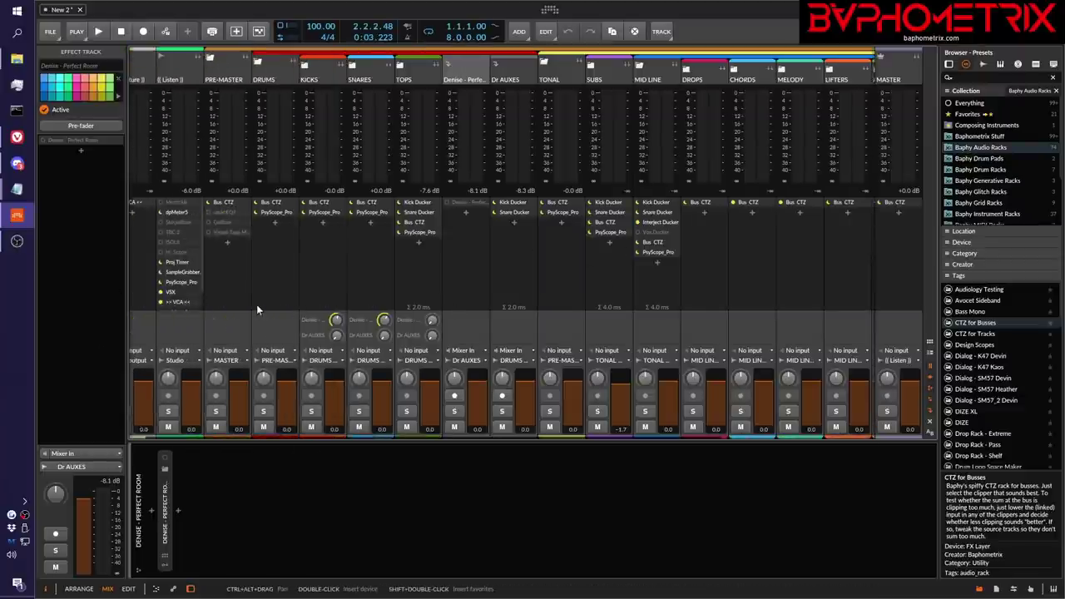
{"action": "scroll", "coordinate": [256, 304], "scroll_direction": "right", "scroll_amount": 5}
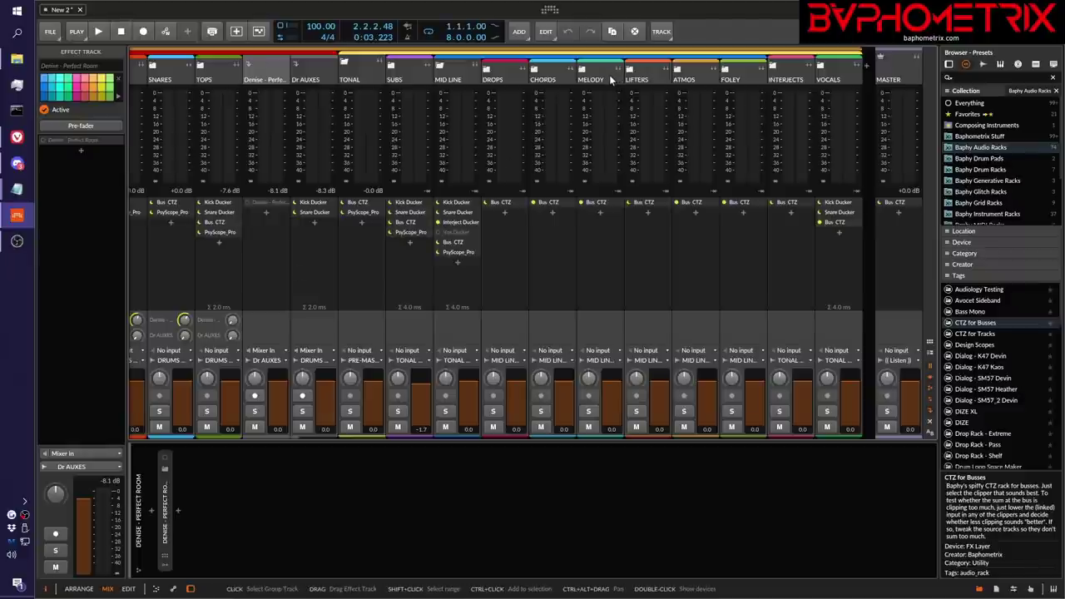
Step: Inspect the device chains of the CHORDS and MID LINE groups, and collapse MID LINE's child tracks
{"action": "left_click", "coordinate": [553, 76]}
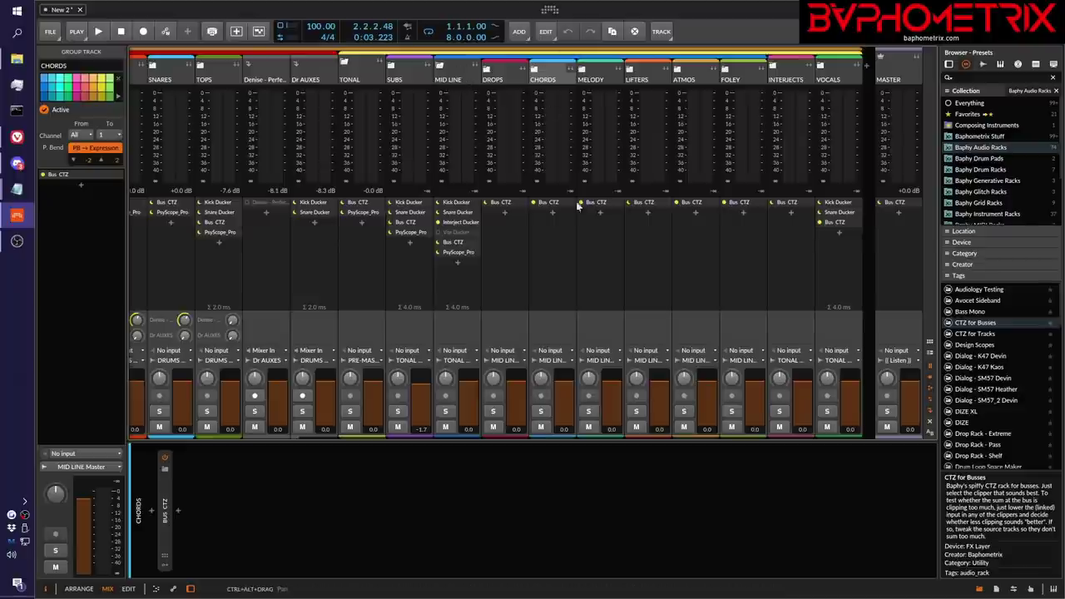
{"action": "left_click", "coordinate": [447, 77]}
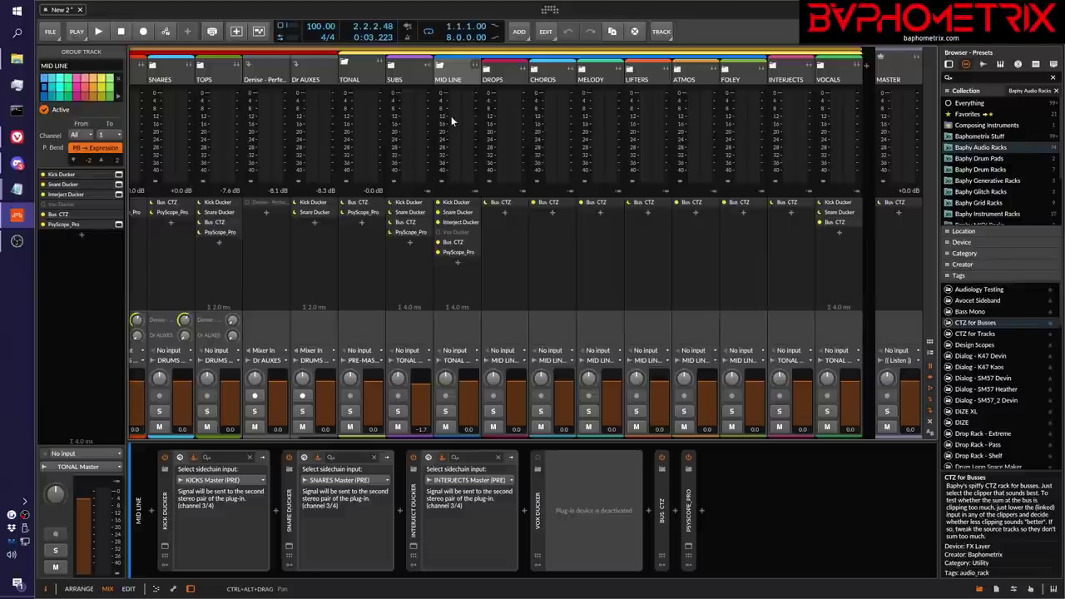
{"action": "left_click", "coordinate": [443, 66]}
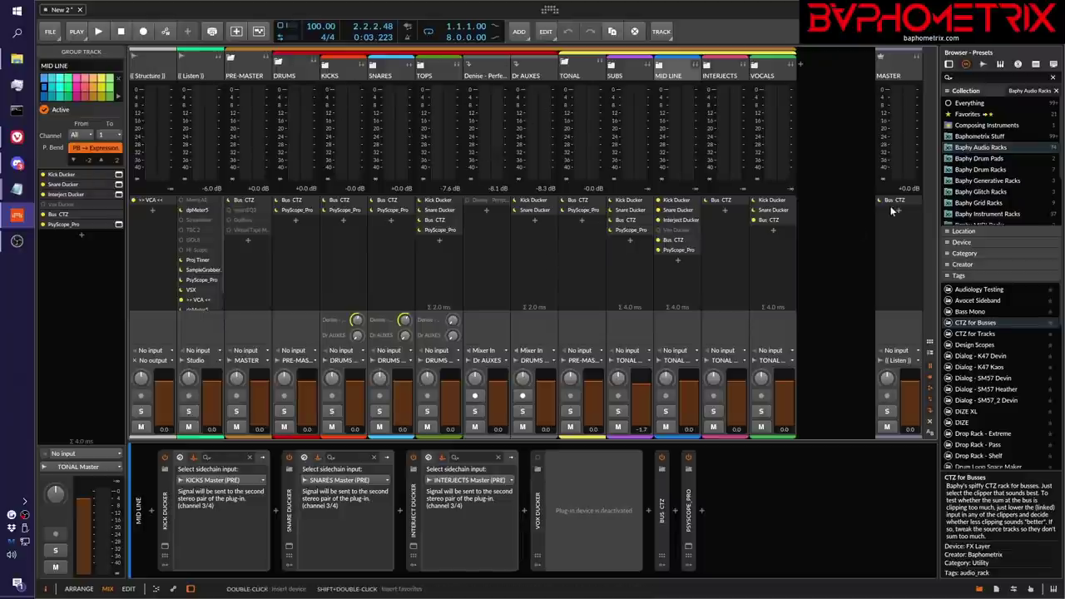
Step: Switch to the Notepad notes, highlight "Summing smaller chunks" under Ep. 7, review them and move the window out of the way
{"action": "key", "text": "alt+Tab"}
{"action": "left_click_drag", "start_coordinate": [832, 137], "coordinate": [720, 134]}
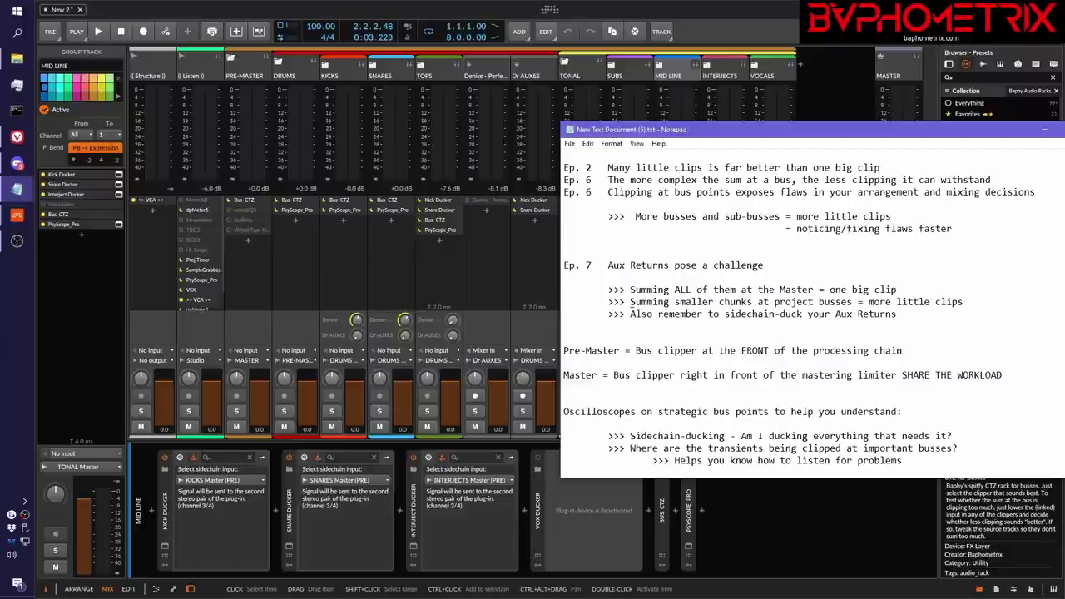
{"action": "left_click_drag", "start_coordinate": [630, 302], "coordinate": [754, 308]}
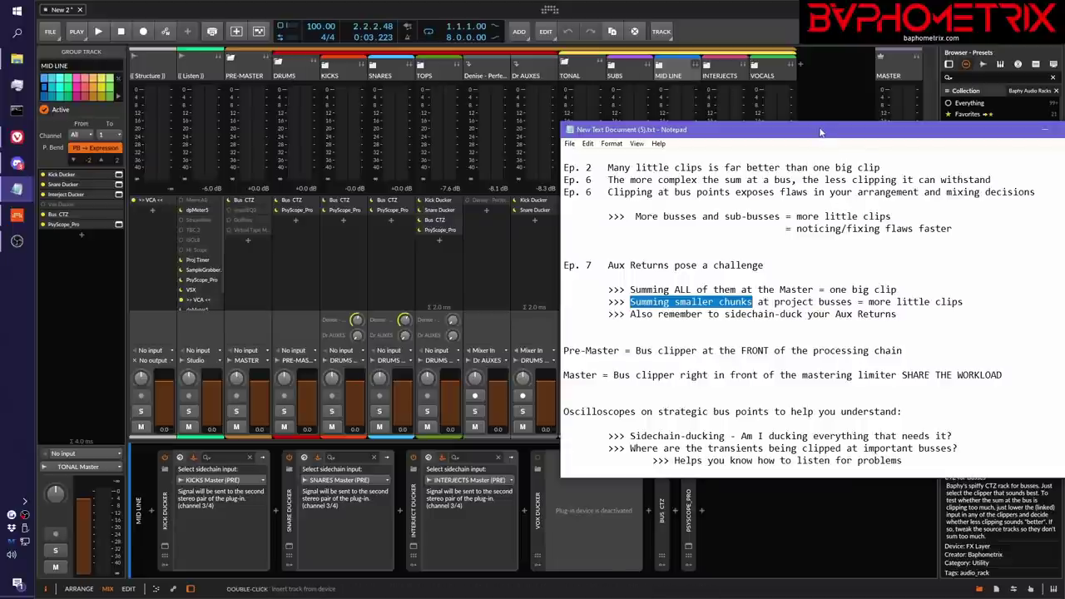
{"action": "left_click_drag", "start_coordinate": [820, 132], "coordinate": [460, 185]}
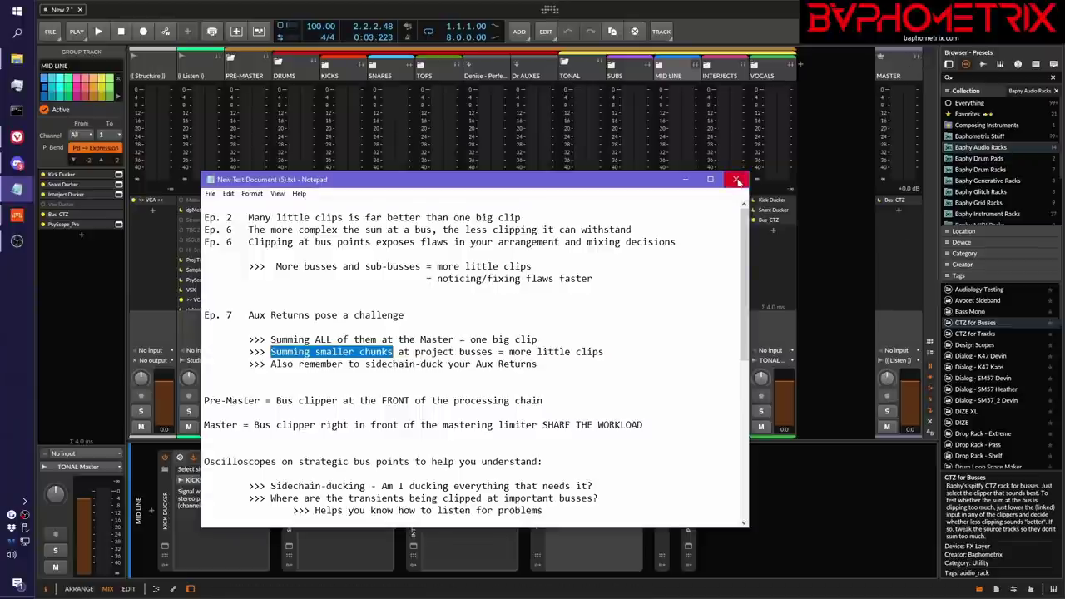
{"action": "left_click_drag", "start_coordinate": [602, 180], "coordinate": [1064, 204]}
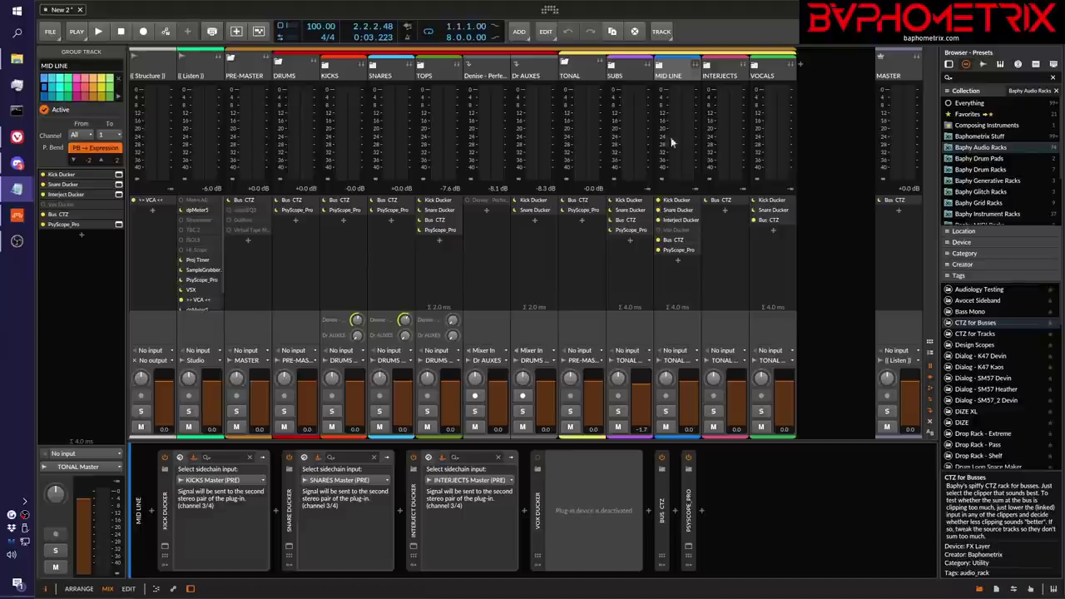
Step: Collapse the DRUMS and TONAL groups and open the Listen track's PsyScope_Pro
{"action": "left_click", "coordinate": [279, 61]}
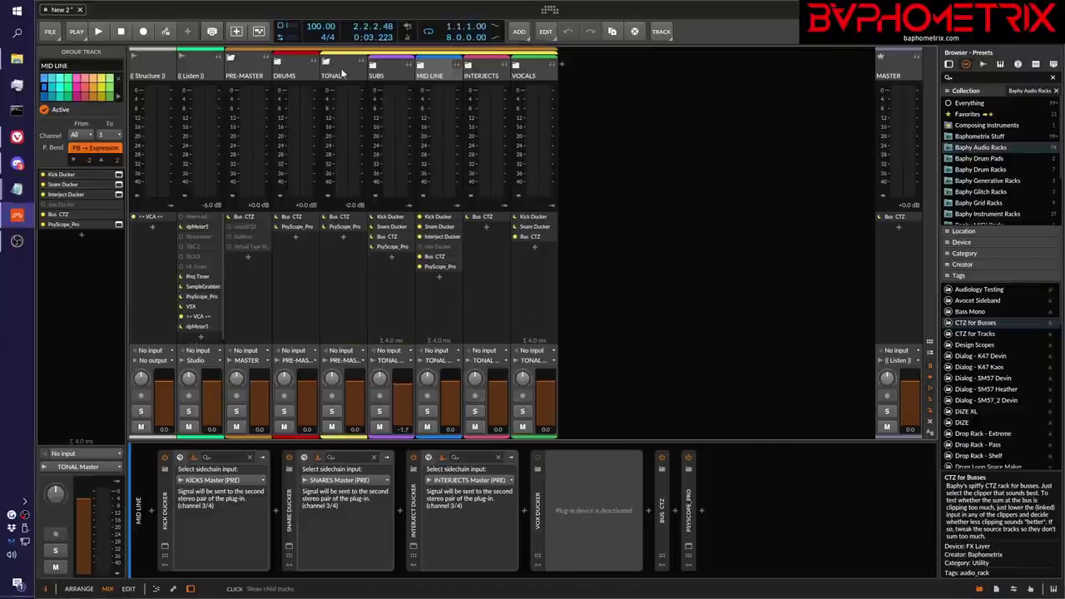
{"action": "left_click", "coordinate": [326, 61]}
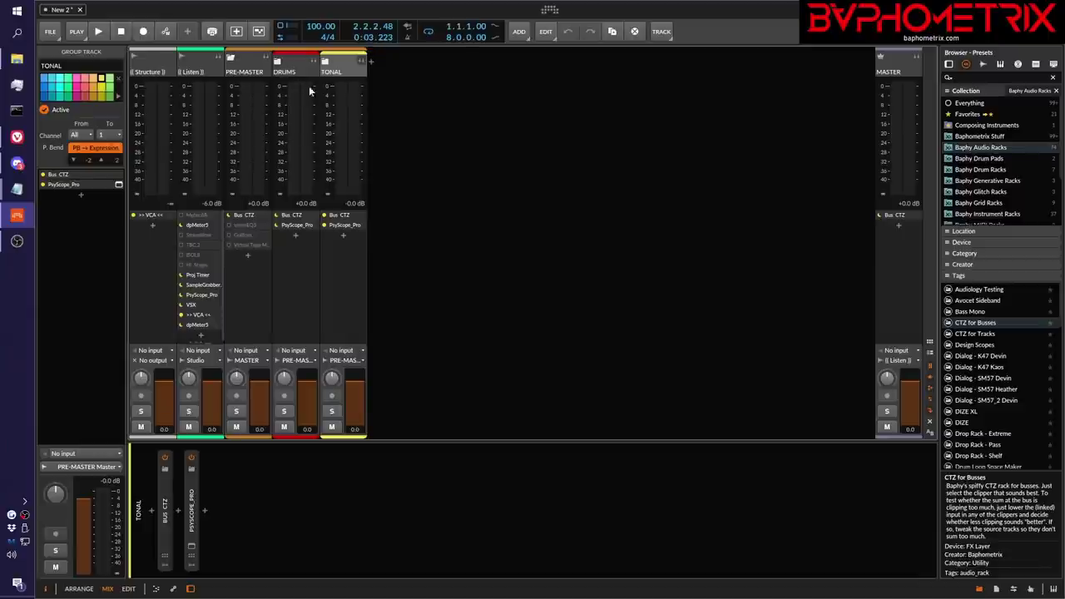
{"action": "left_click", "coordinate": [215, 294]}
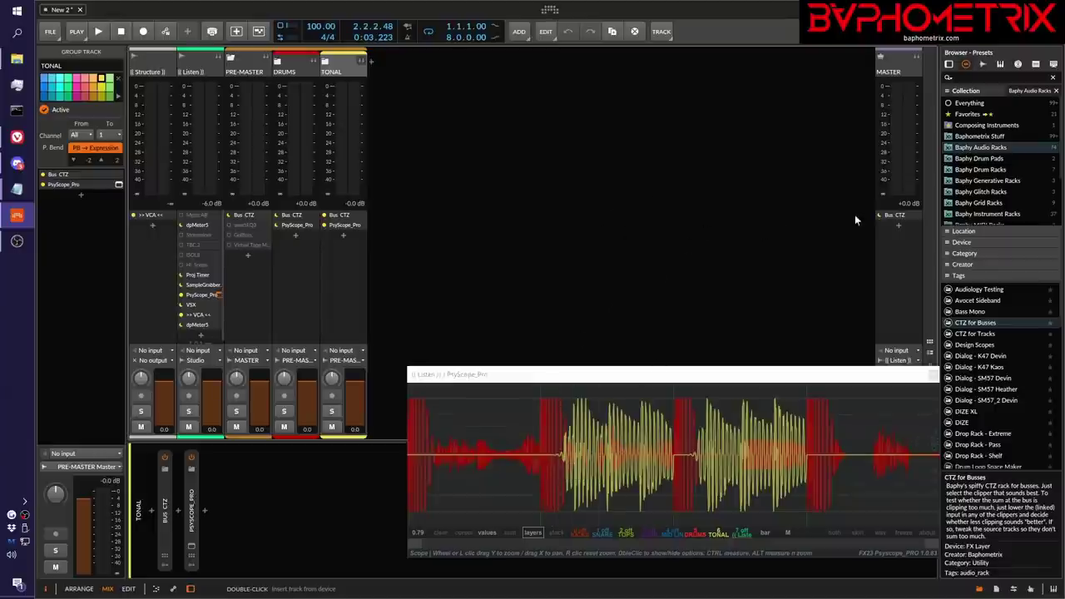
Step: Expand DRUMS, select the Dr AUXES effect track, and review its ducking devices against the Listen track's PsyScope_Pro before closing the scope
{"action": "left_click", "coordinate": [279, 62]}
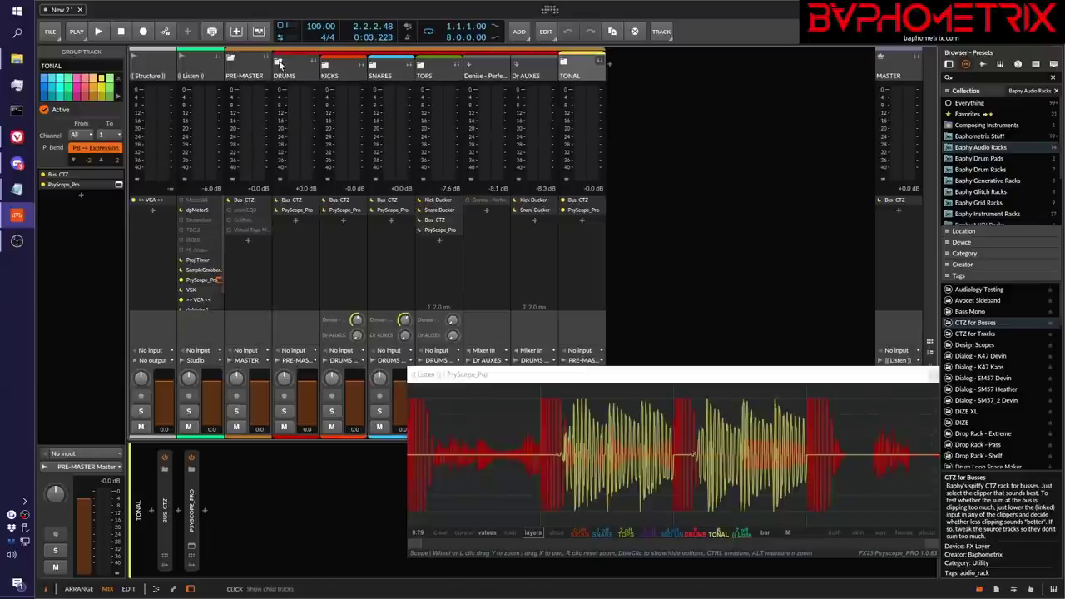
{"action": "left_click", "coordinate": [535, 73]}
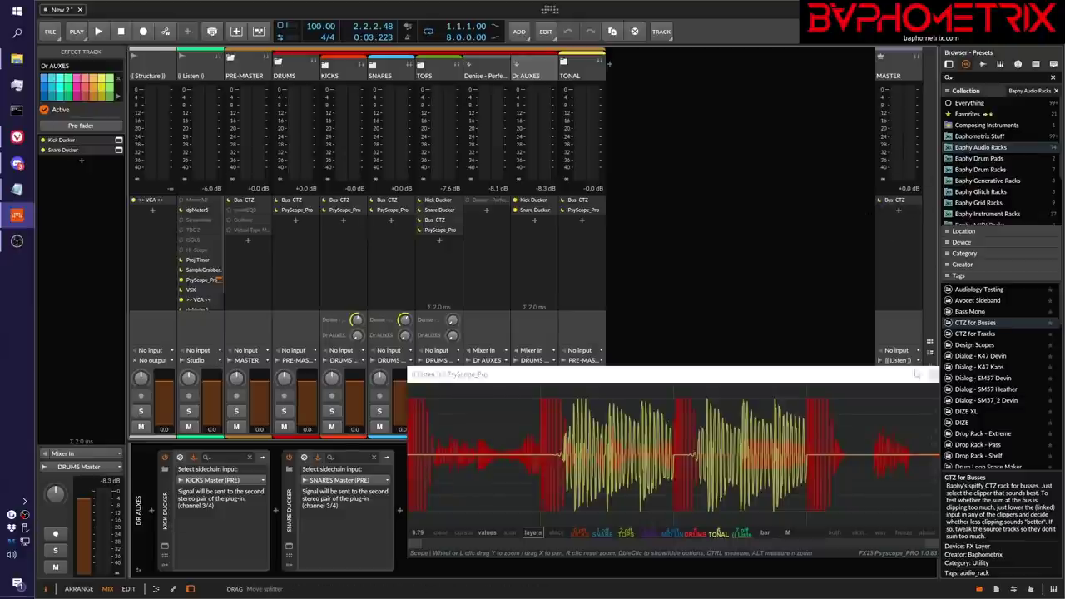
{"action": "left_click_drag", "start_coordinate": [905, 379], "coordinate": [838, 345]}
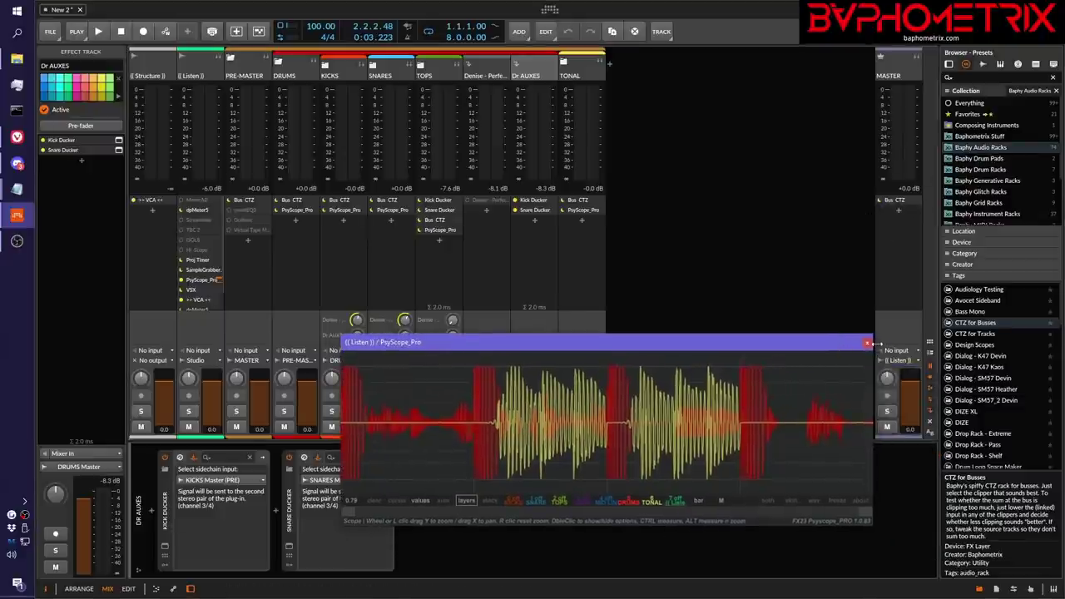
{"action": "left_click", "coordinate": [867, 343]}
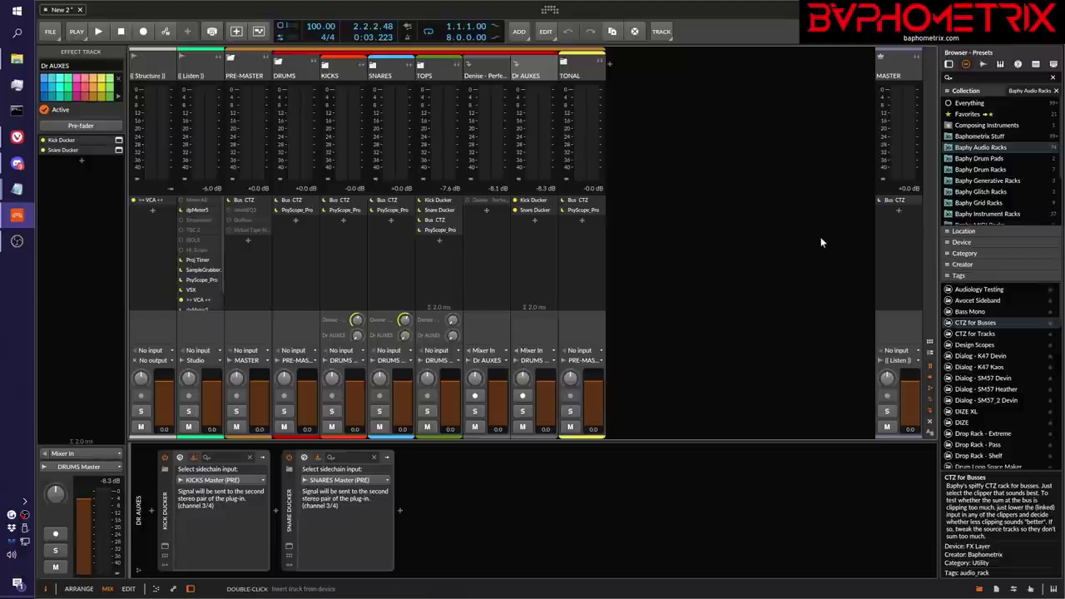
{"action": "left_click", "coordinate": [217, 281]}
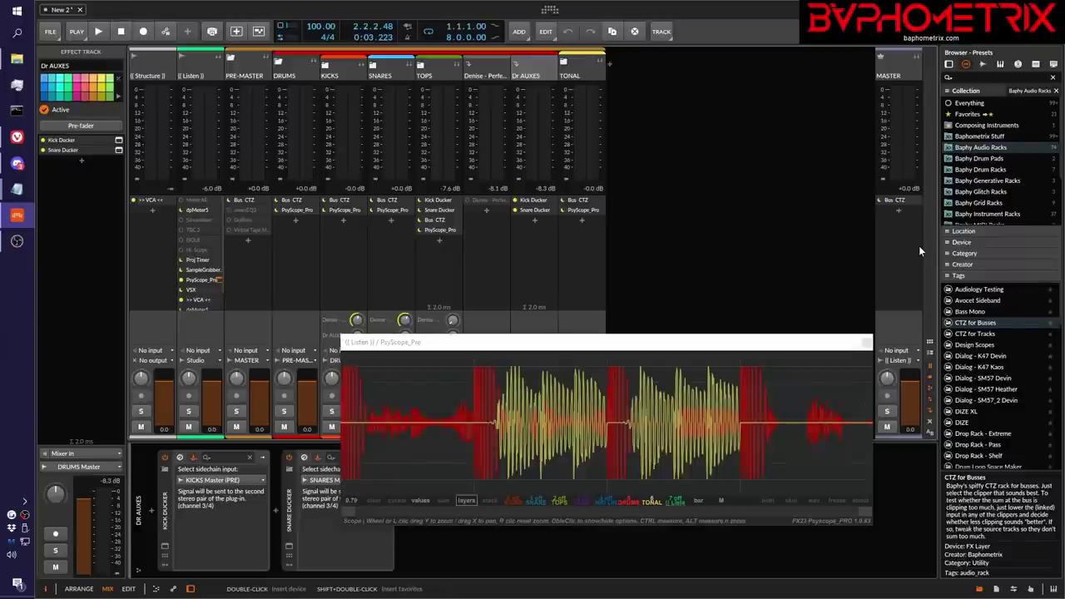
{"action": "left_click", "coordinate": [866, 342]}
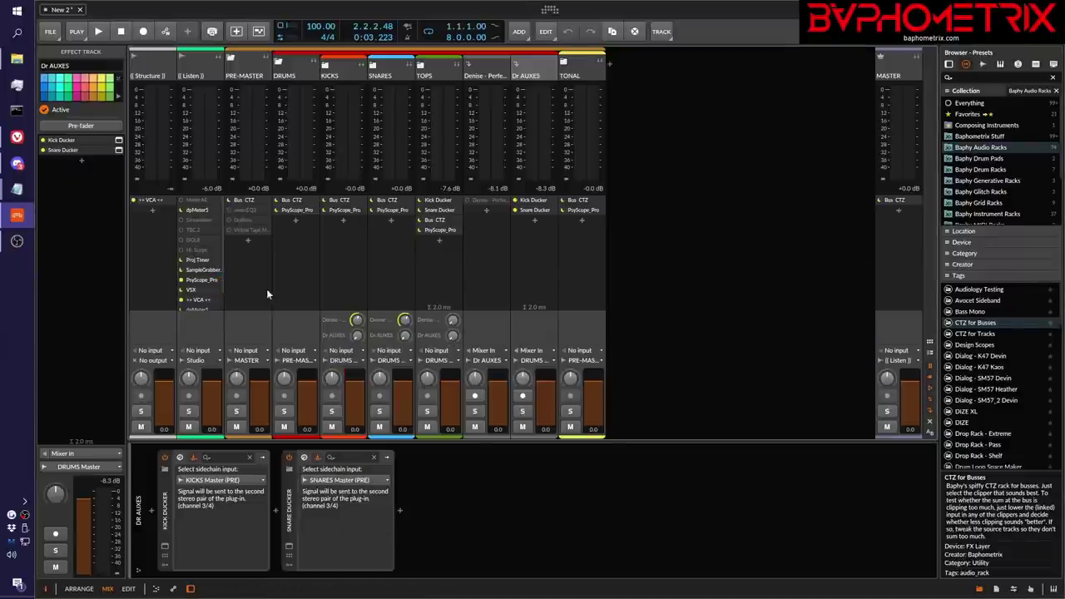